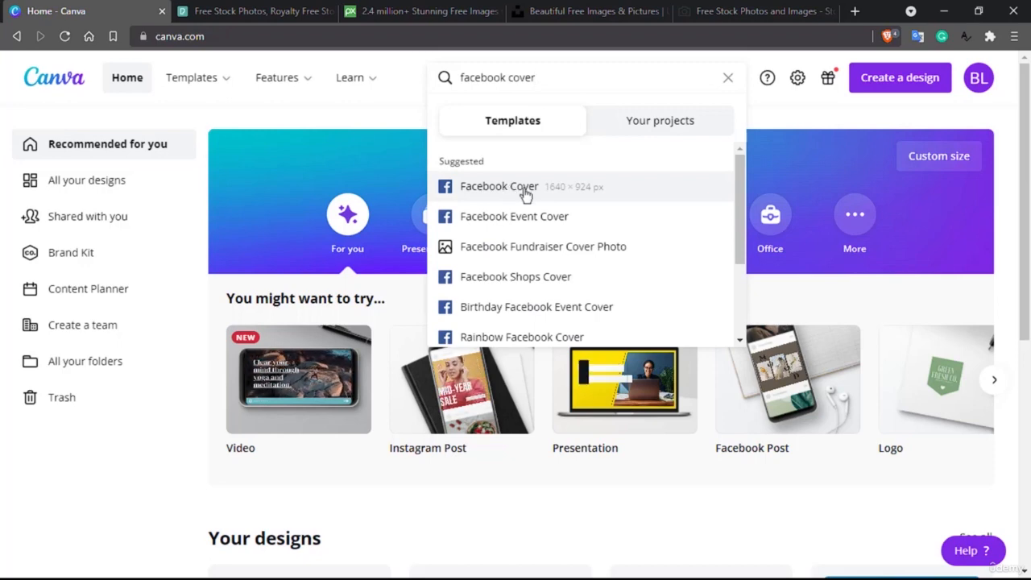
# - Pick the Facebook Cover search suggestion to list its 2,772 templates
pyautogui.click(496, 186)
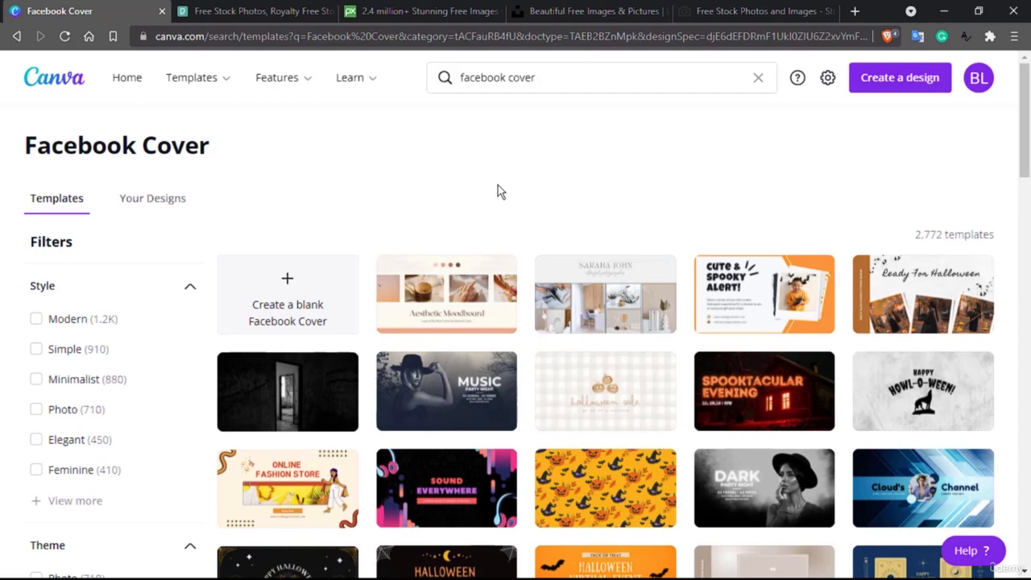
pyautogui.scroll(-3, 455, 238)
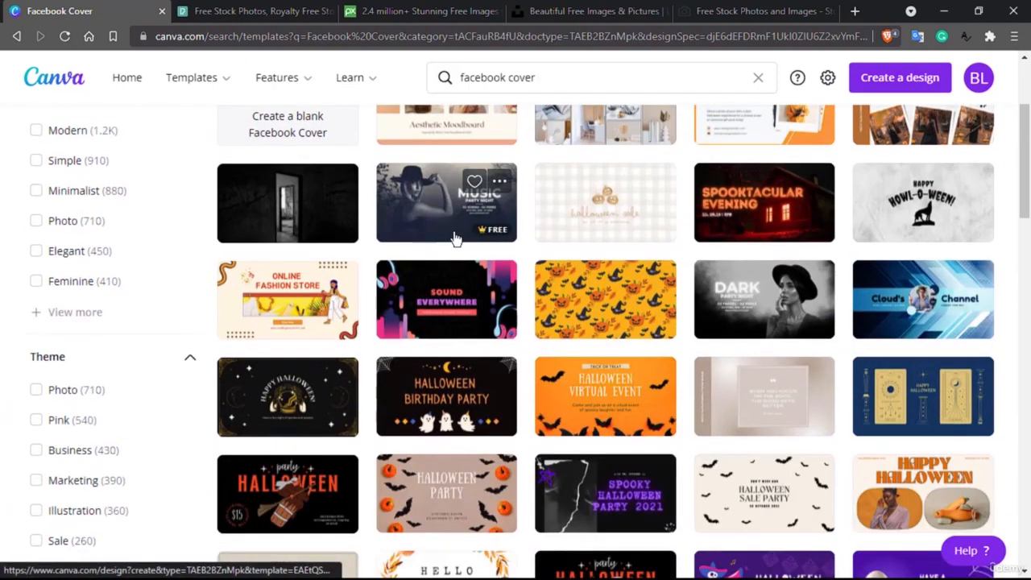
pyautogui.scroll(2, 454, 237)
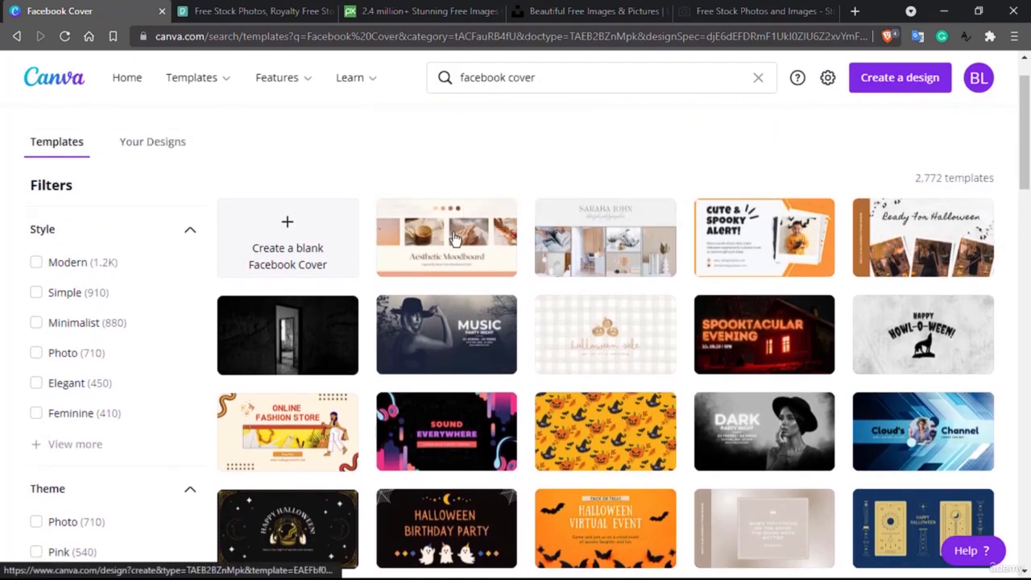
pyautogui.scroll(-4, 375, 279)
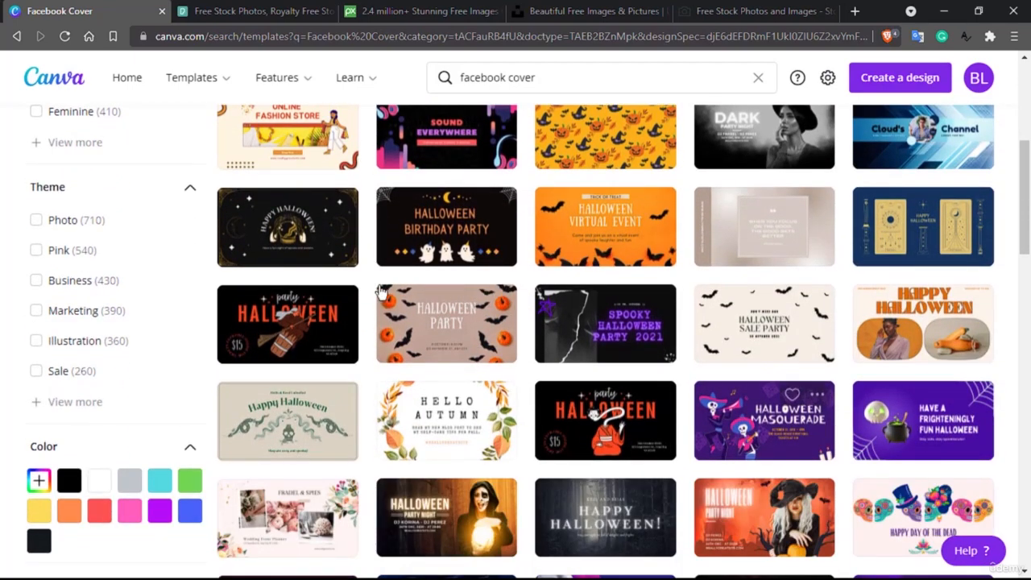
pyautogui.scroll(-2, 376, 282)
pyautogui.scroll(-3, 422, 347)
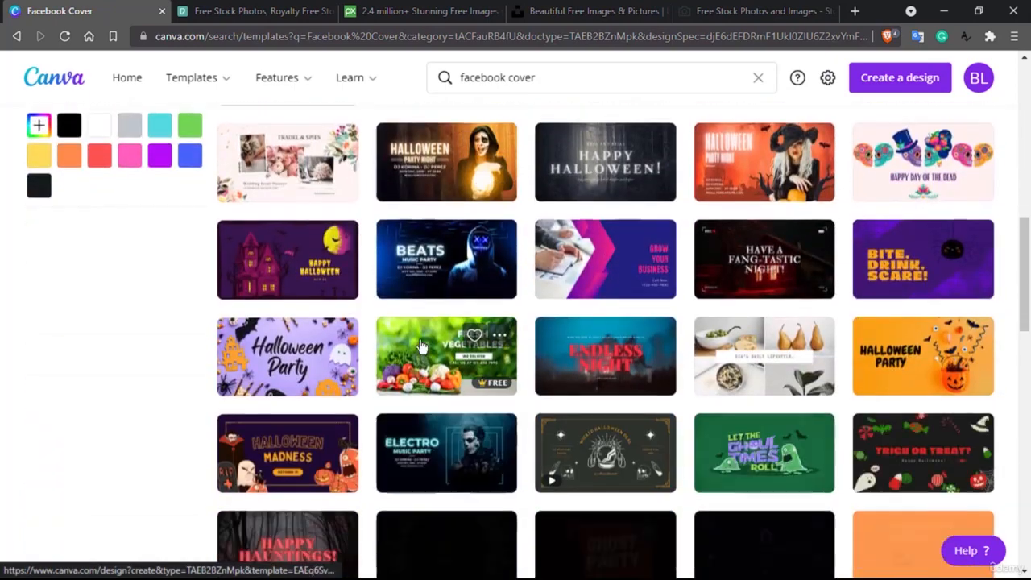
pyautogui.scroll(6, 421, 346)
pyautogui.scroll(3, 421, 347)
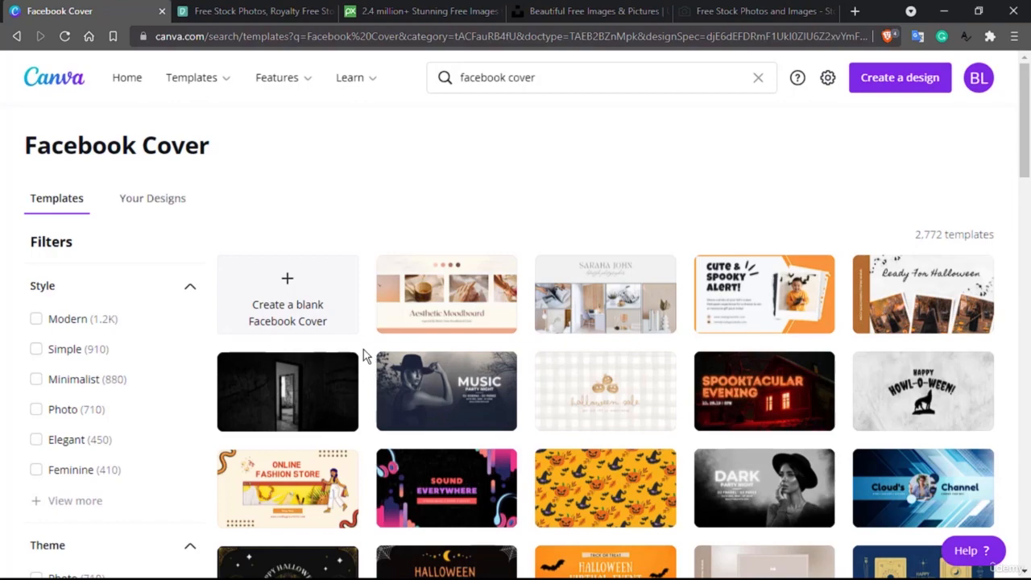
pyautogui.scroll(-3, 363, 355)
pyautogui.scroll(-5, 363, 355)
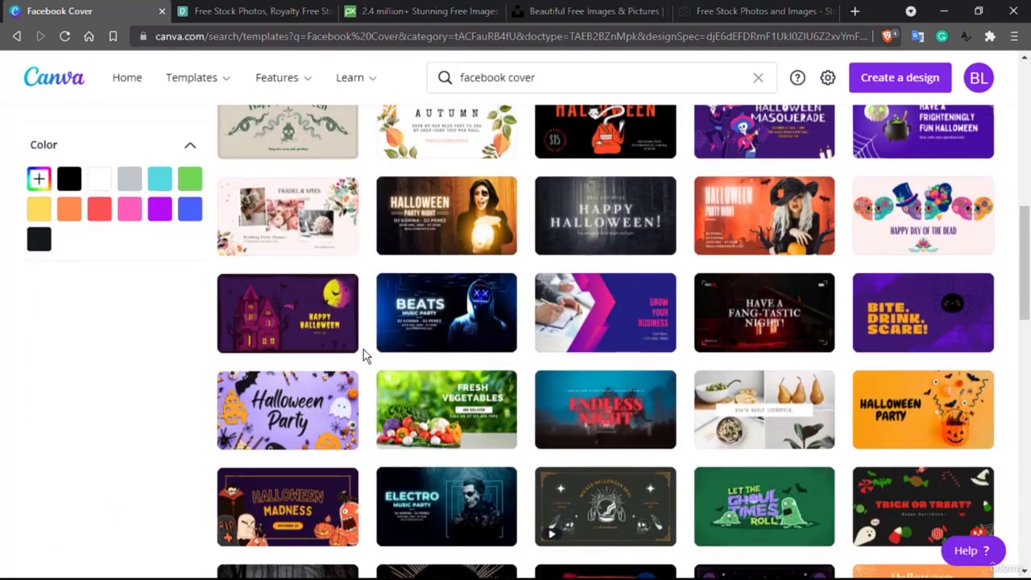
pyautogui.scroll(-4, 363, 356)
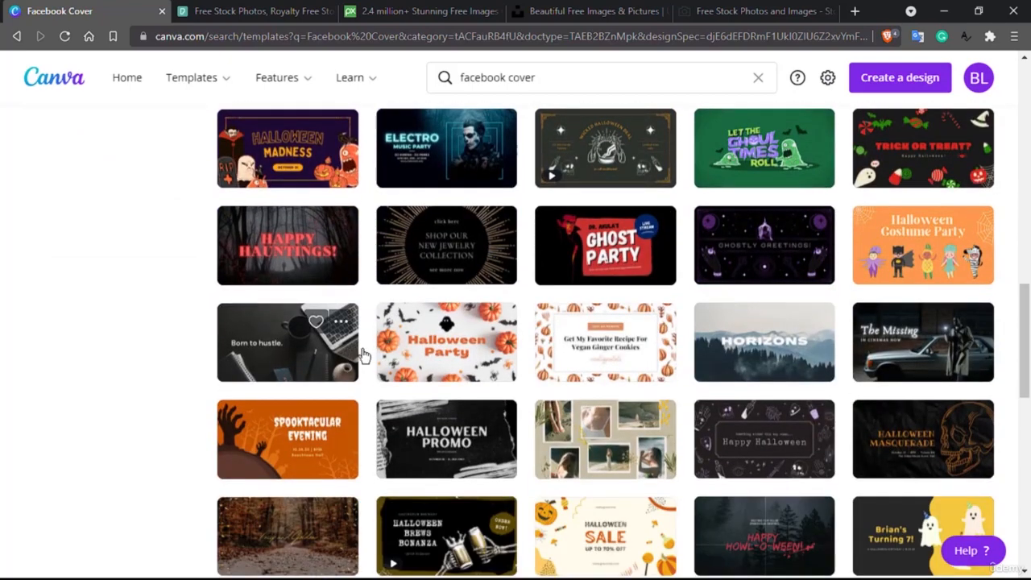
pyautogui.click(244, 346)
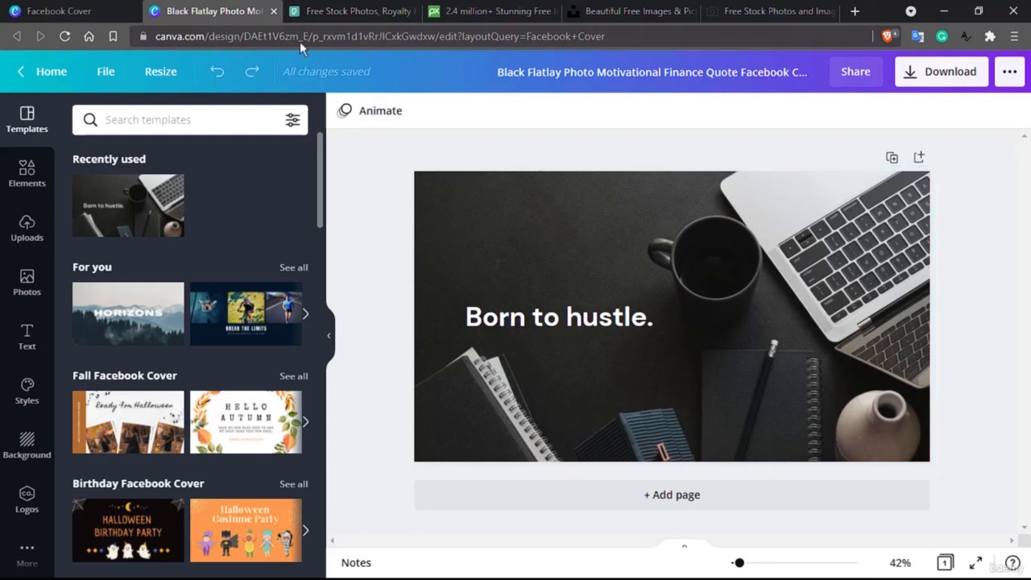
pyautogui.click(274, 11)
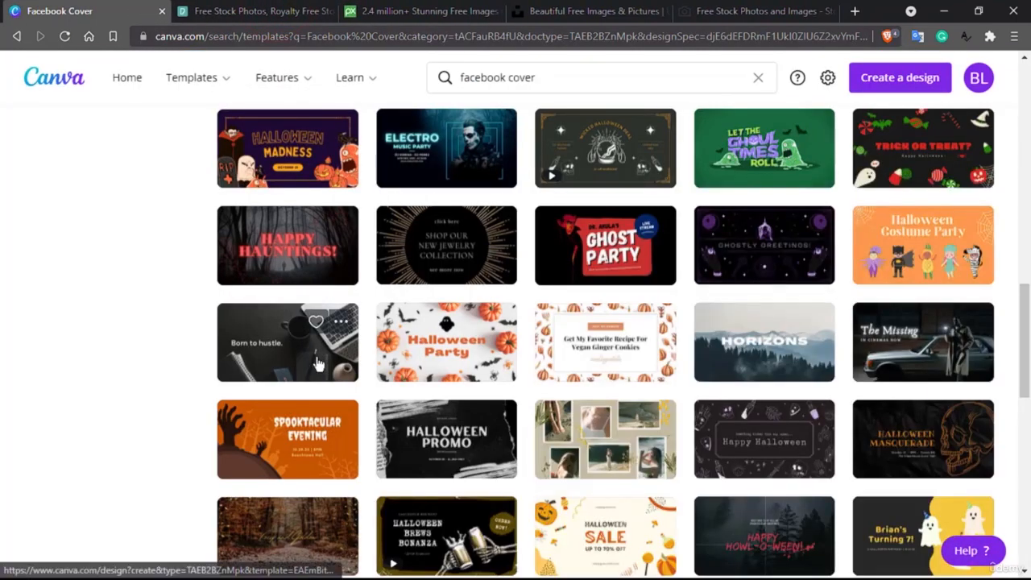
pyautogui.scroll(-2, 306, 370)
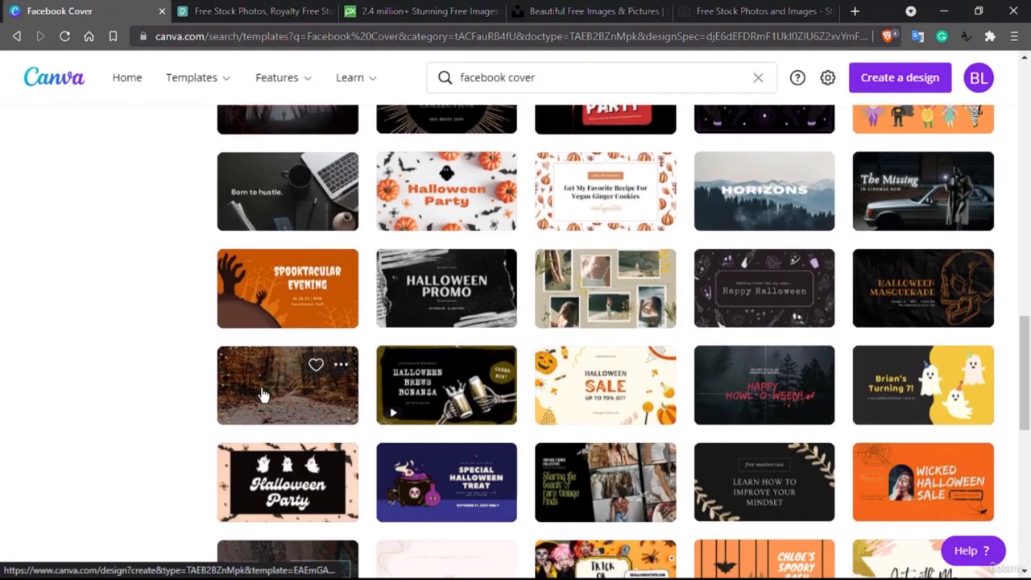
pyautogui.scroll(-4, 352, 387)
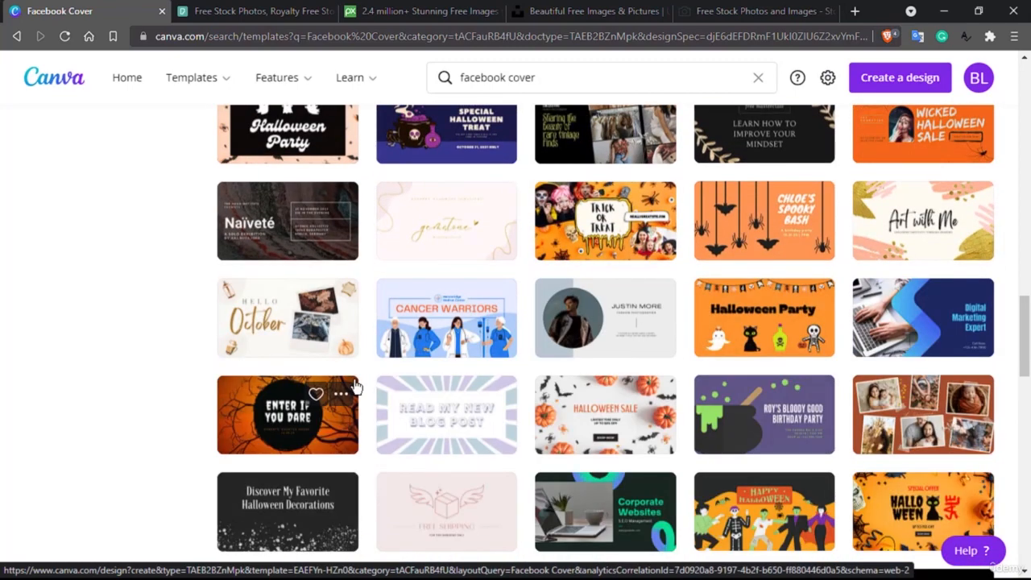
pyautogui.scroll(-3, 355, 387)
pyautogui.scroll(-2, 354, 388)
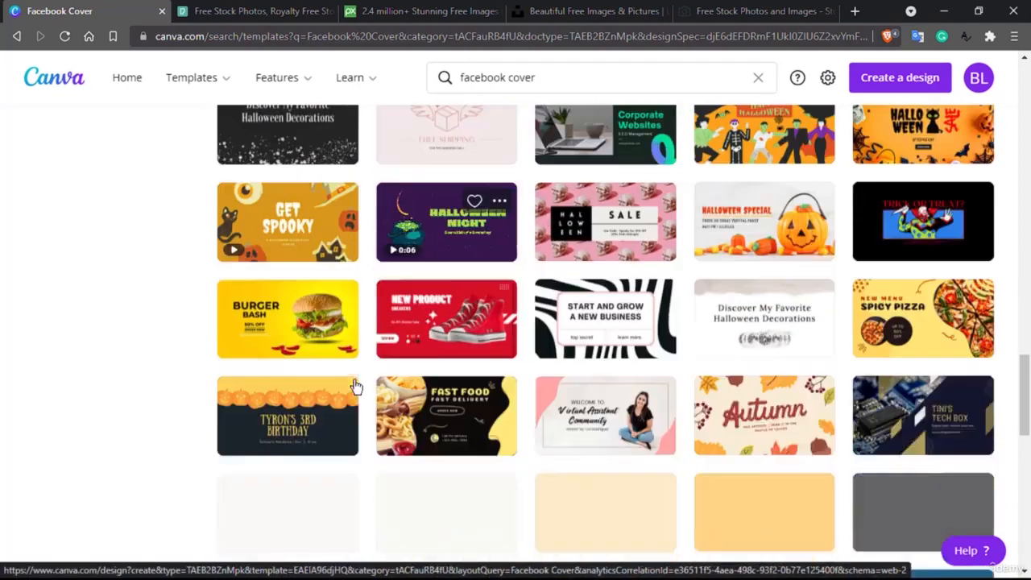
pyautogui.scroll(-1, 357, 388)
pyautogui.scroll(1, 356, 388)
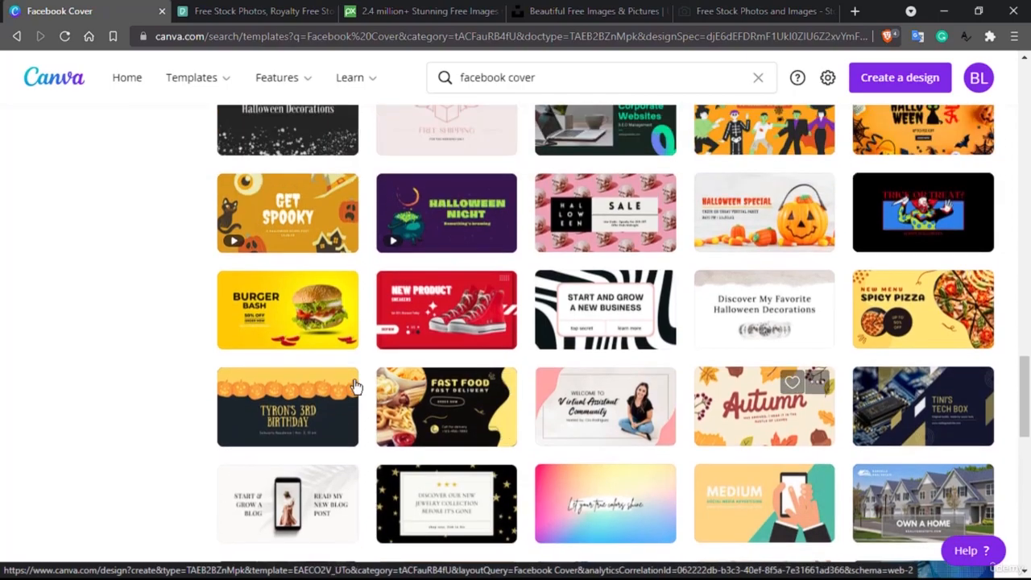
pyautogui.scroll(10, 371, 389)
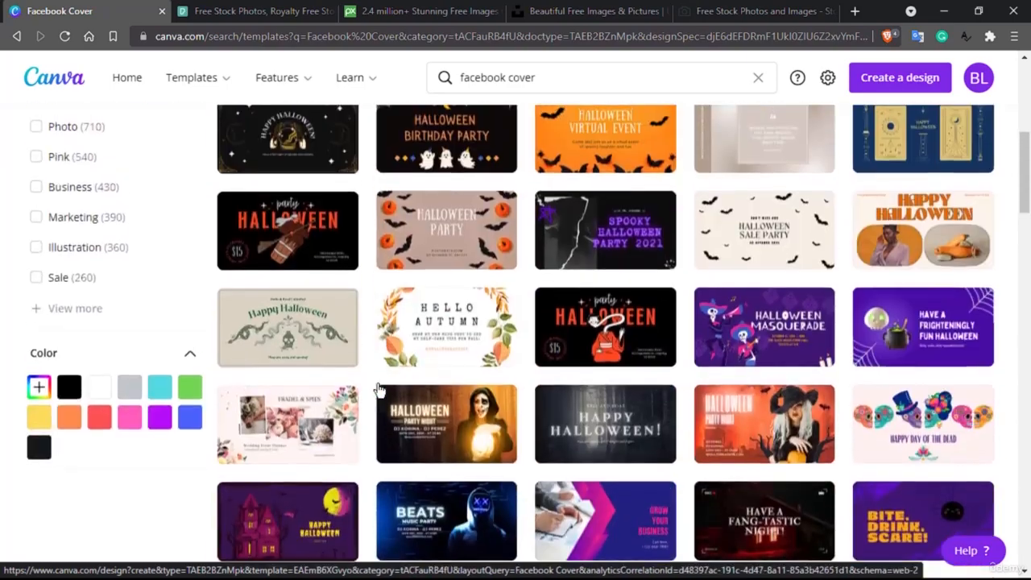
pyautogui.scroll(5, 379, 390)
# - Filter the Facebook Cover templates by the Simple and Minimalist styles, leaving 1,164 results
pyautogui.click(37, 332)
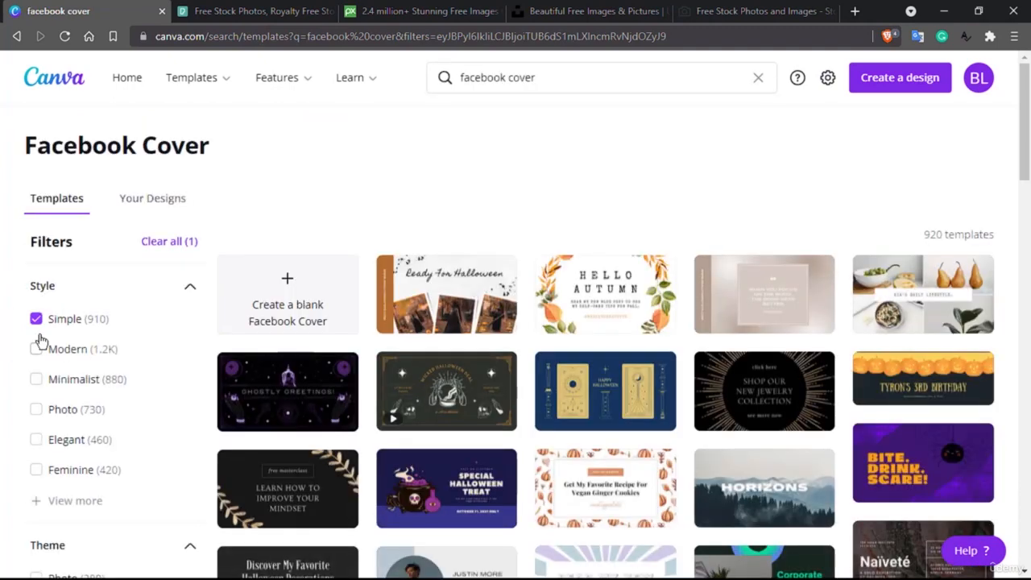
pyautogui.click(36, 379)
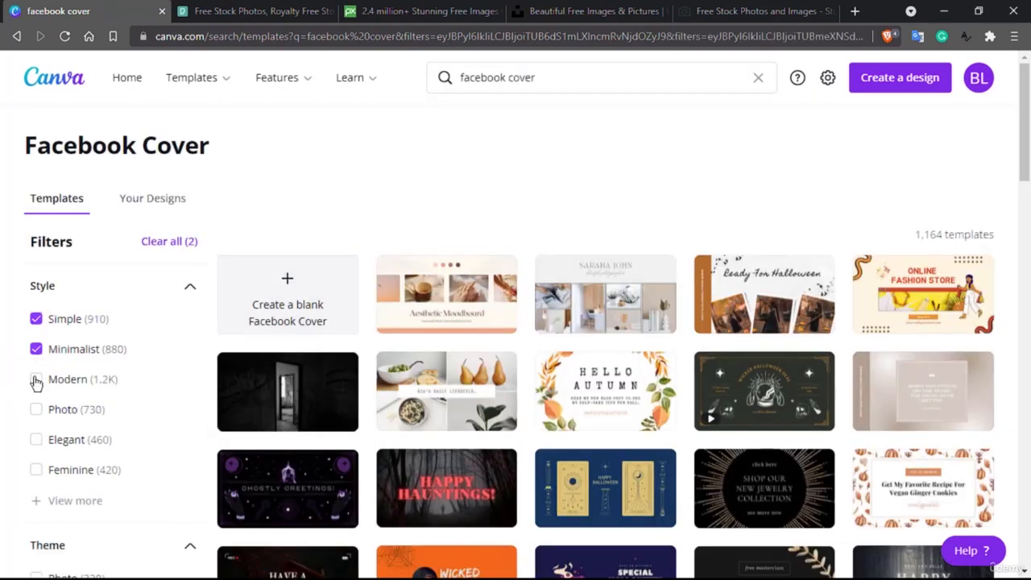
pyautogui.scroll(-1, 36, 382)
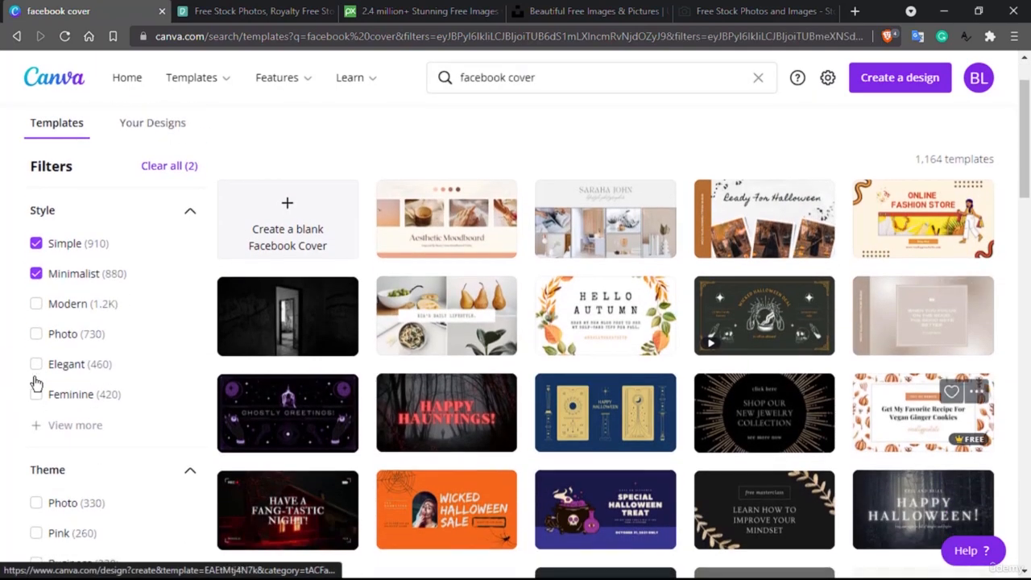
pyautogui.scroll(-2, 454, 439)
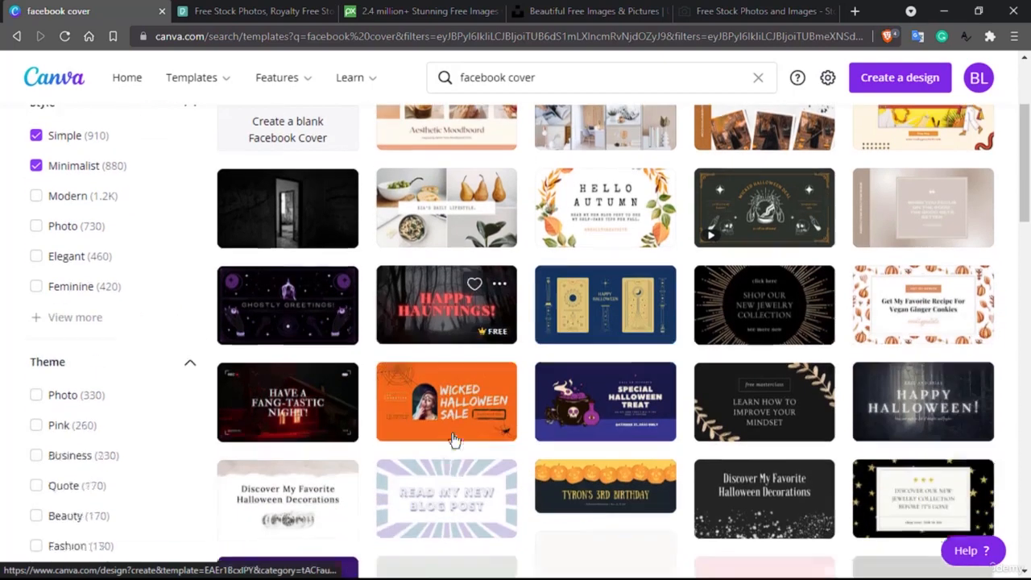
pyautogui.scroll(-2, 363, 477)
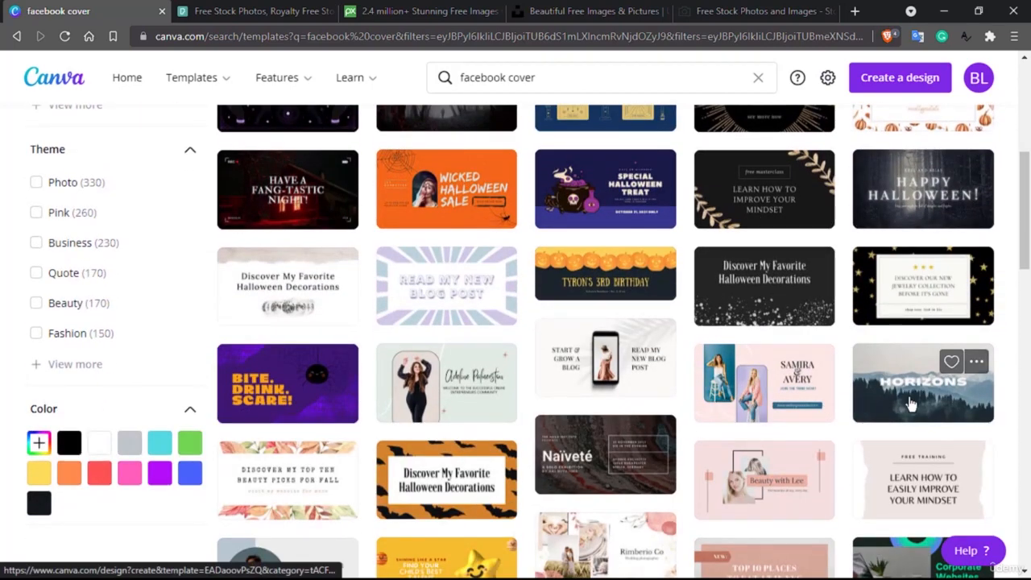
pyautogui.scroll(5, 483, 363)
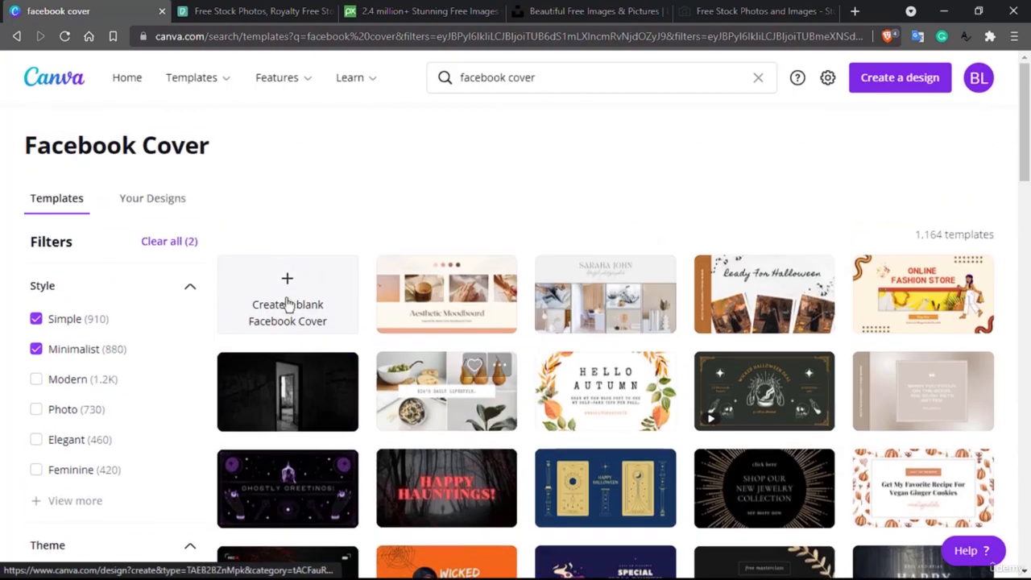
# - Create a blank Facebook Cover design and switch to its editor tab
pyautogui.click(286, 302)
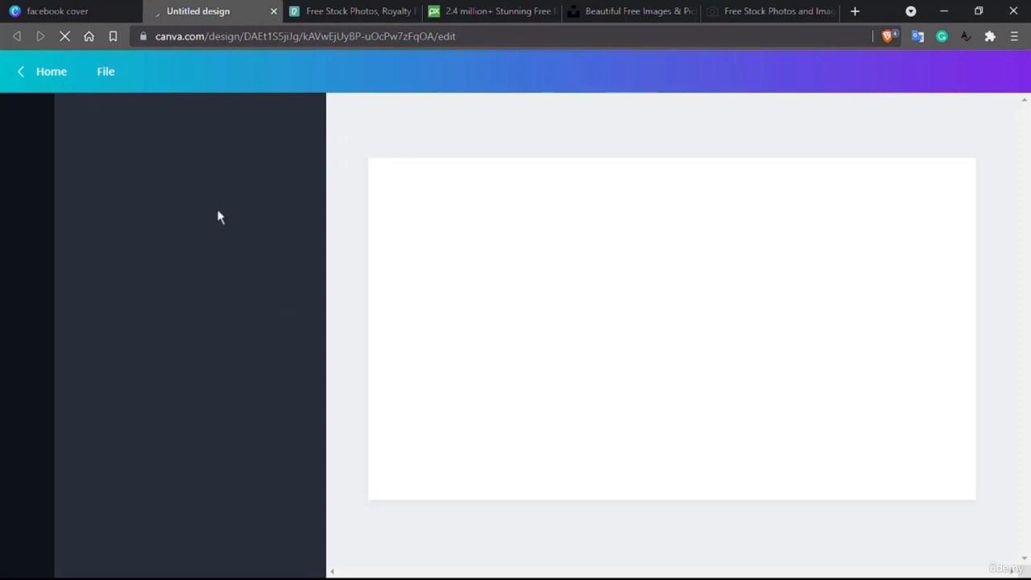
pyautogui.click(58, 8)
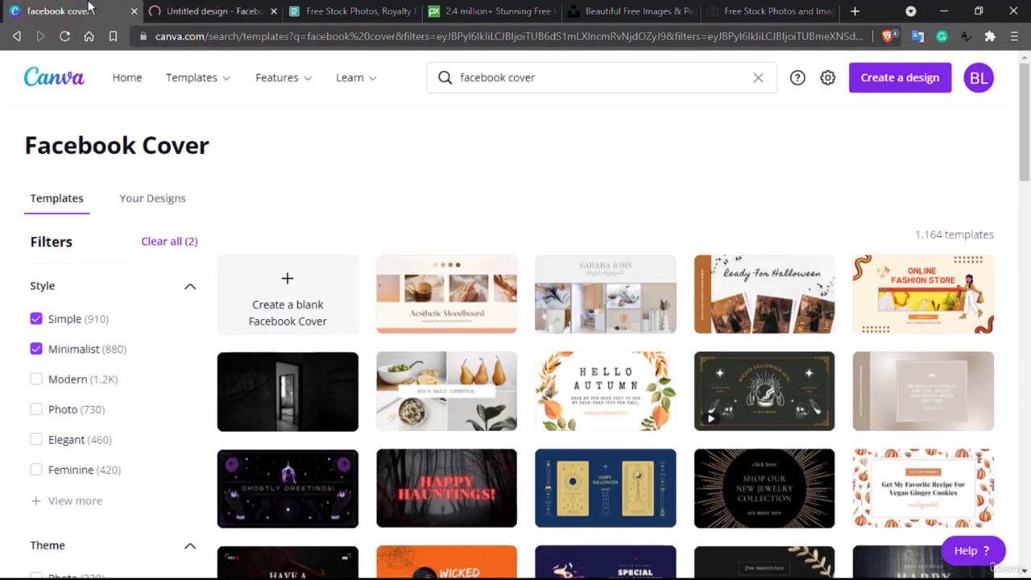
pyautogui.click(214, 11)
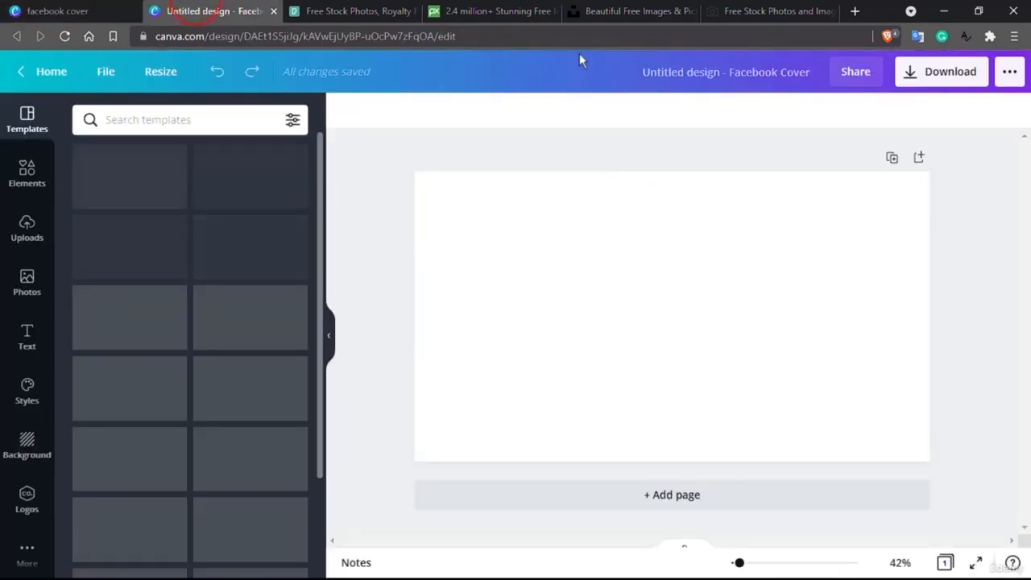
# - Rename the design to 'Cover for Online tutor'
pyautogui.click(718, 72)
pyautogui.press('BackSpace')
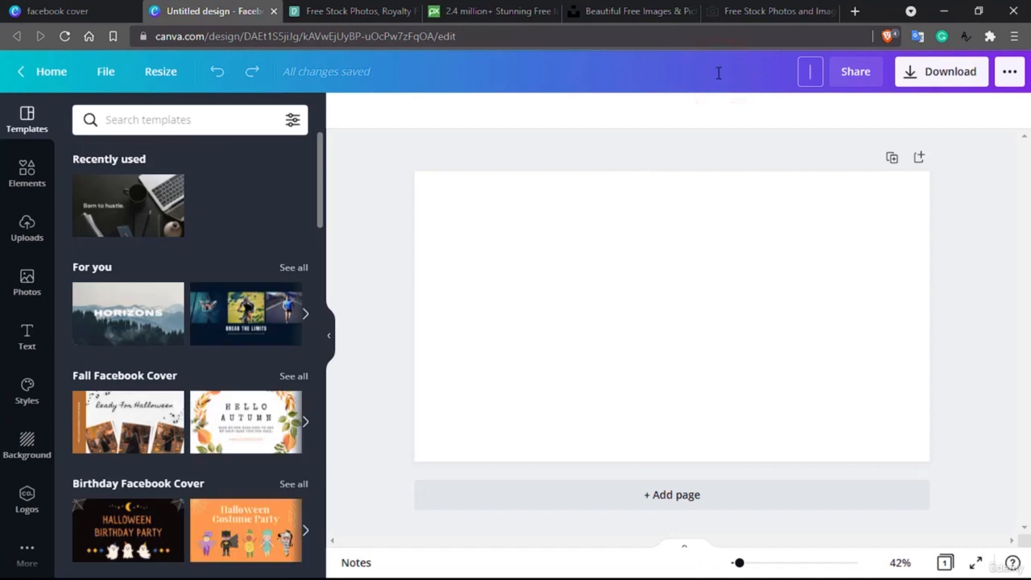
pyautogui.write('Cover')
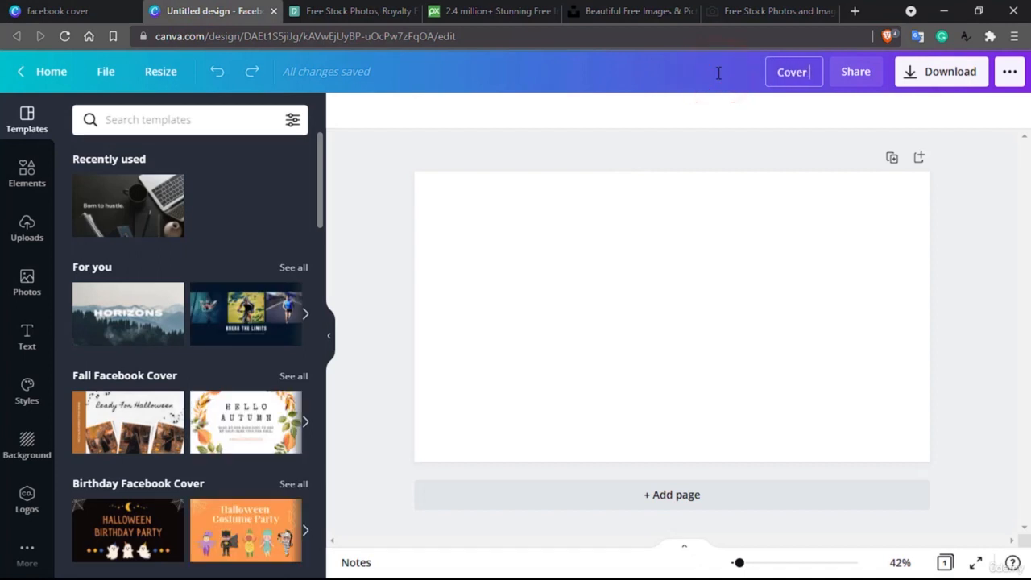
pyautogui.write(' for Onl')
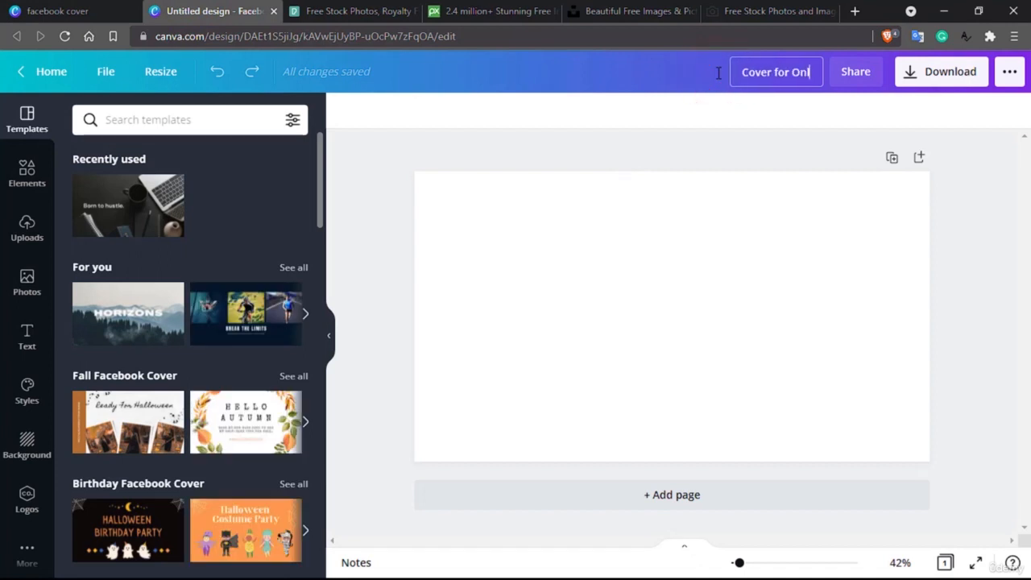
pyautogui.write('ine tutor')
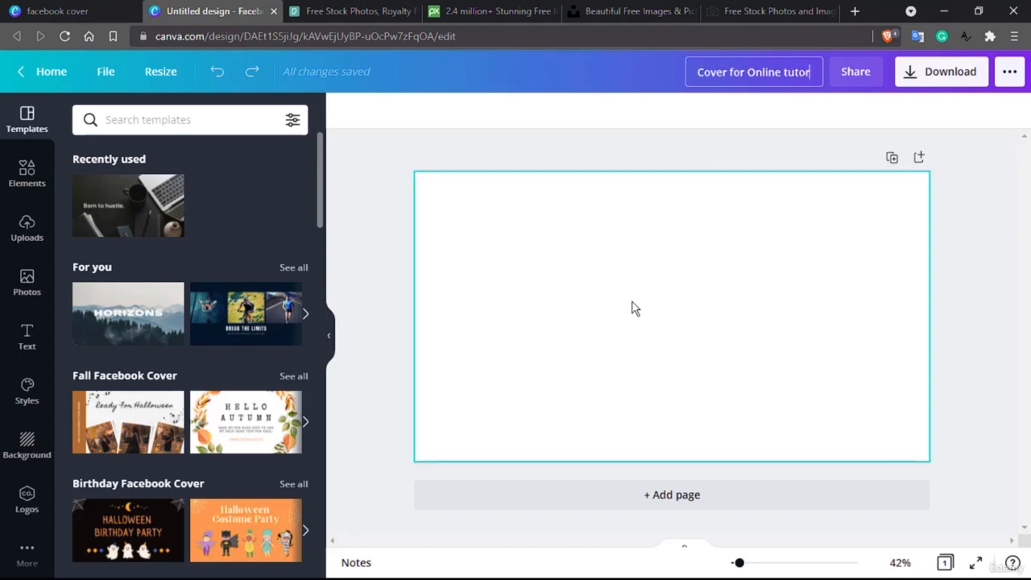
# - Fill the whole cover page with a single-cell photo grid from Elements
pyautogui.scroll(-3, 185, 290)
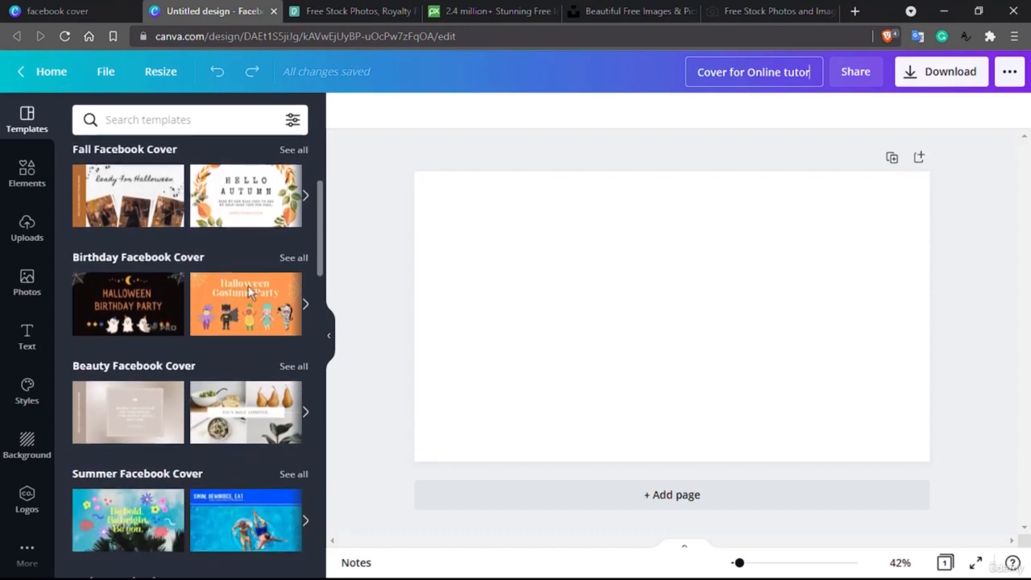
pyautogui.scroll(-3, 186, 288)
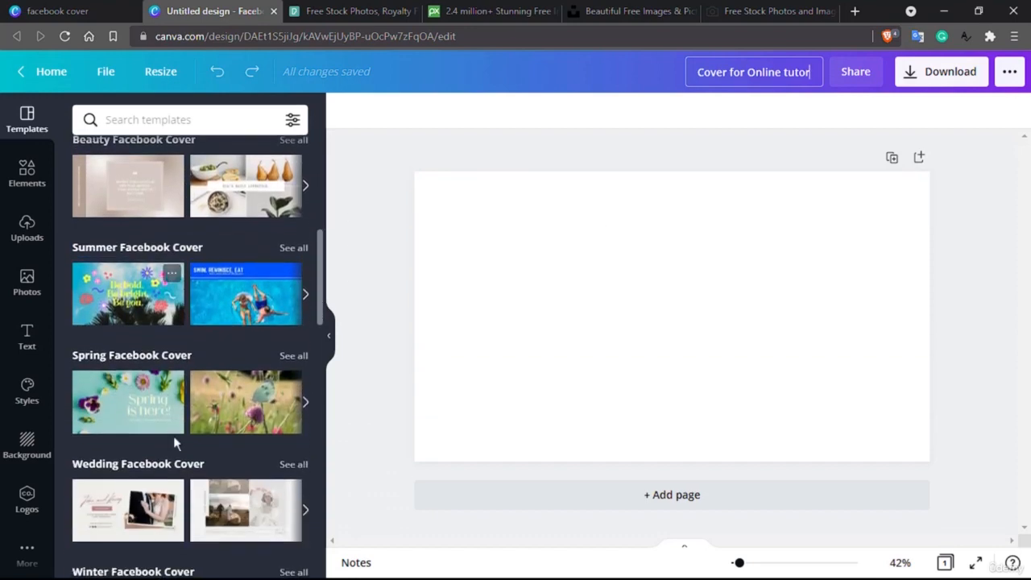
pyautogui.scroll(2, 173, 459)
pyautogui.scroll(3, 173, 461)
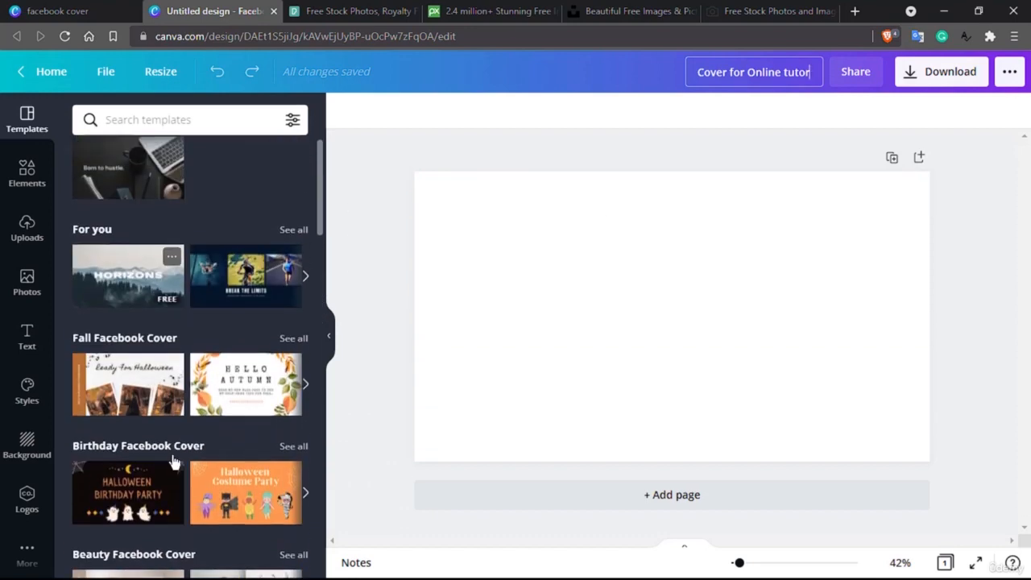
pyautogui.scroll(1, 174, 461)
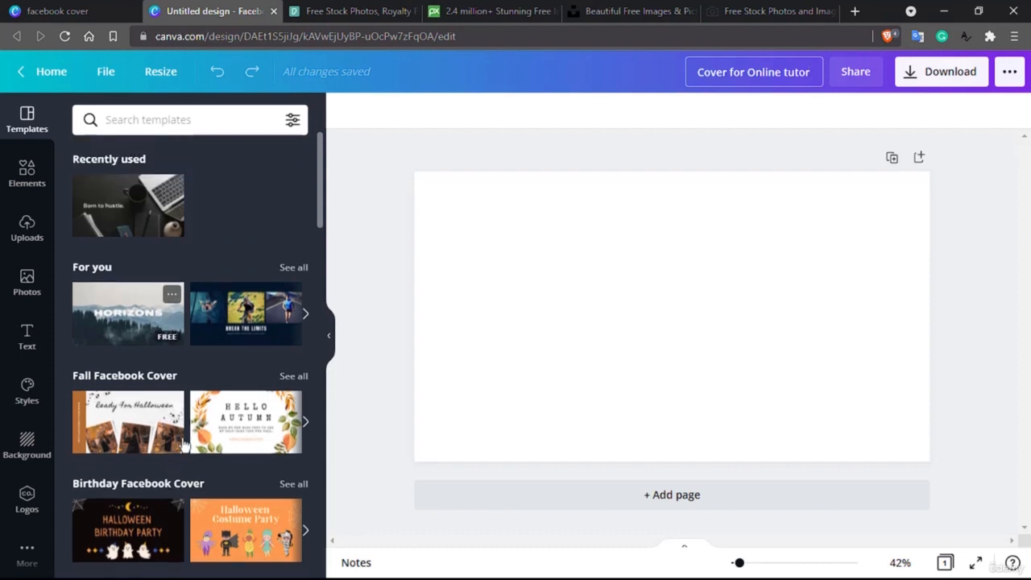
pyautogui.scroll(-3, 227, 367)
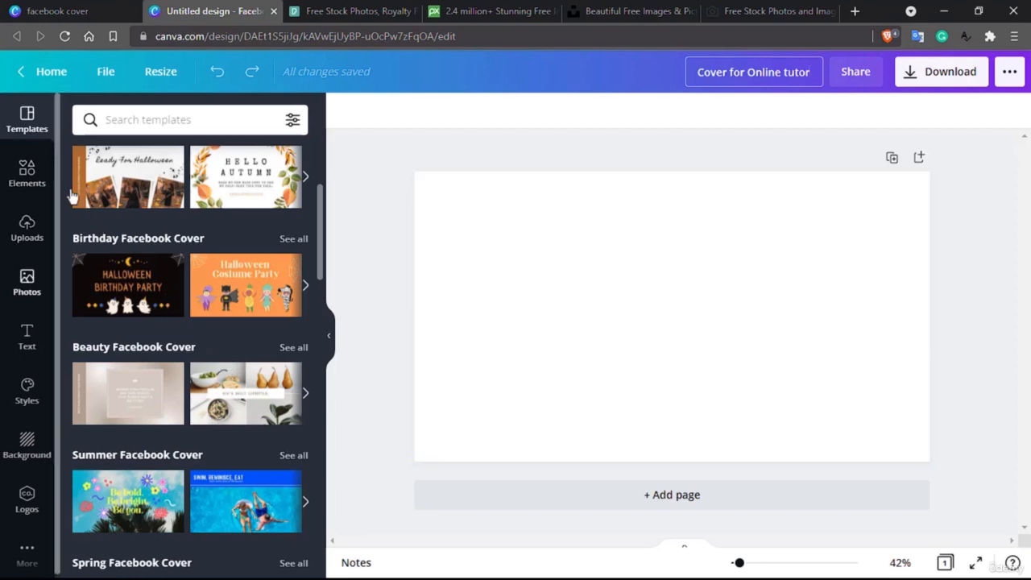
pyautogui.click(26, 182)
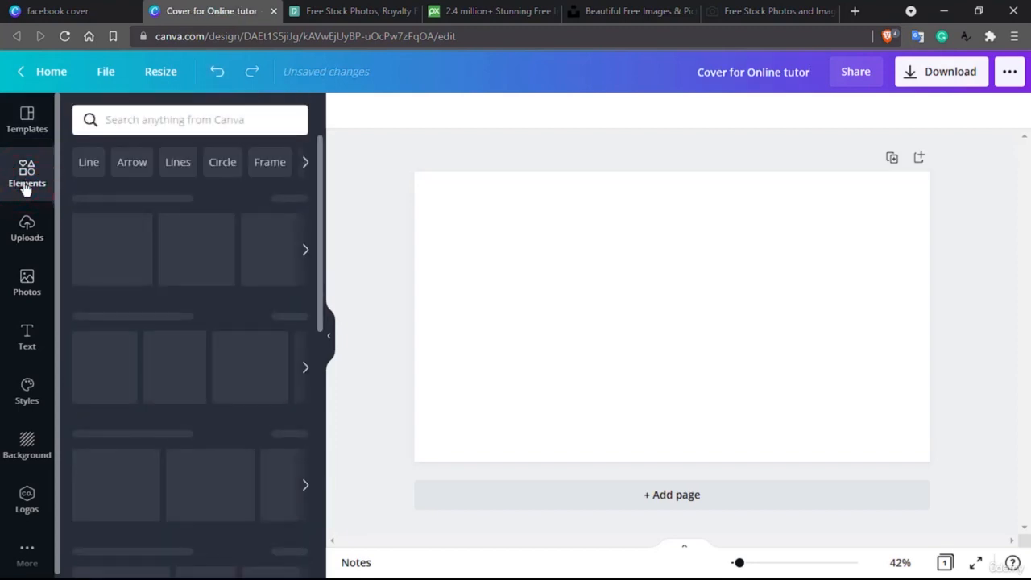
pyautogui.scroll(-6, 140, 368)
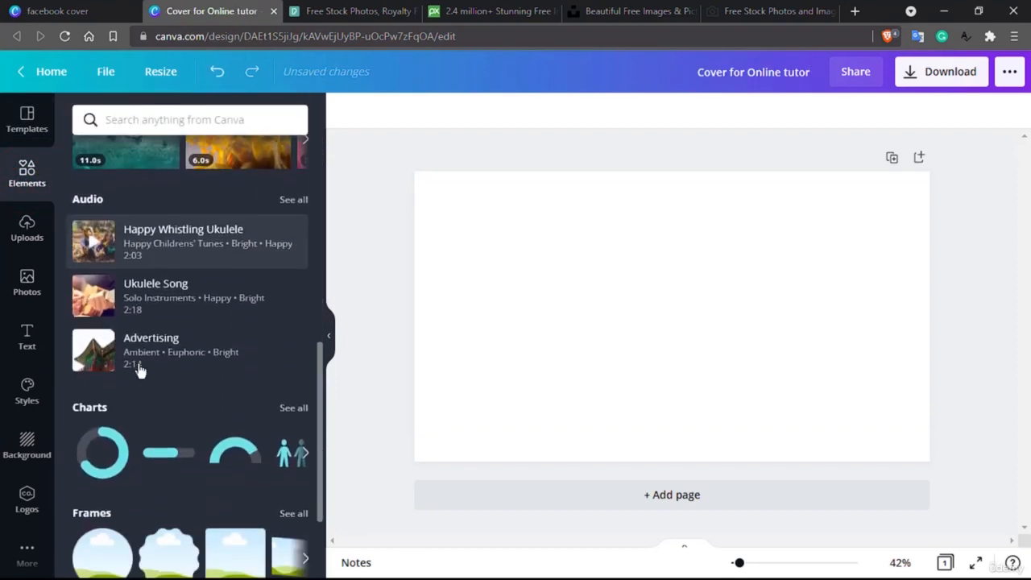
pyautogui.scroll(-2, 139, 368)
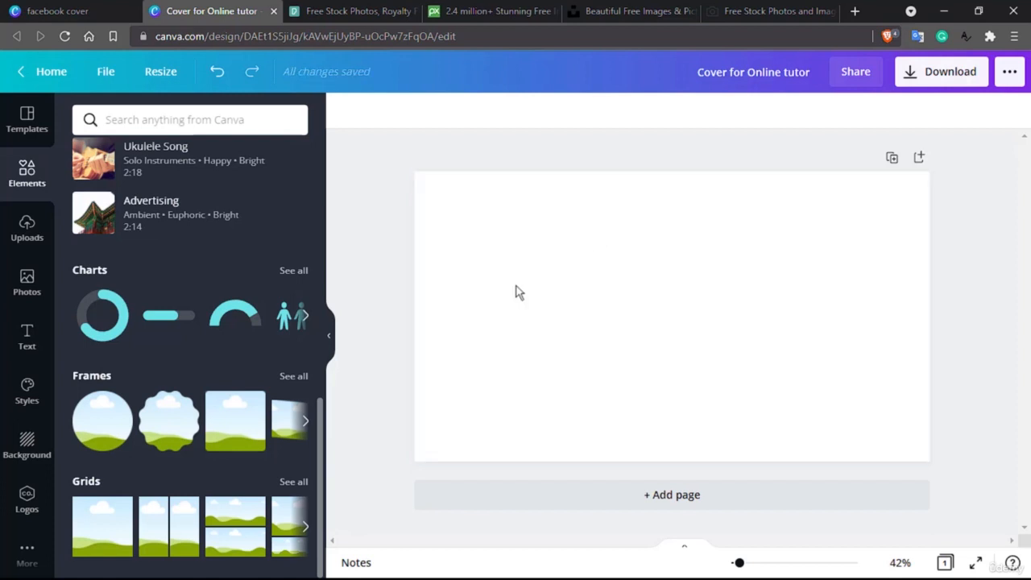
pyautogui.moveTo(102, 538); pyautogui.dragTo(601, 309)
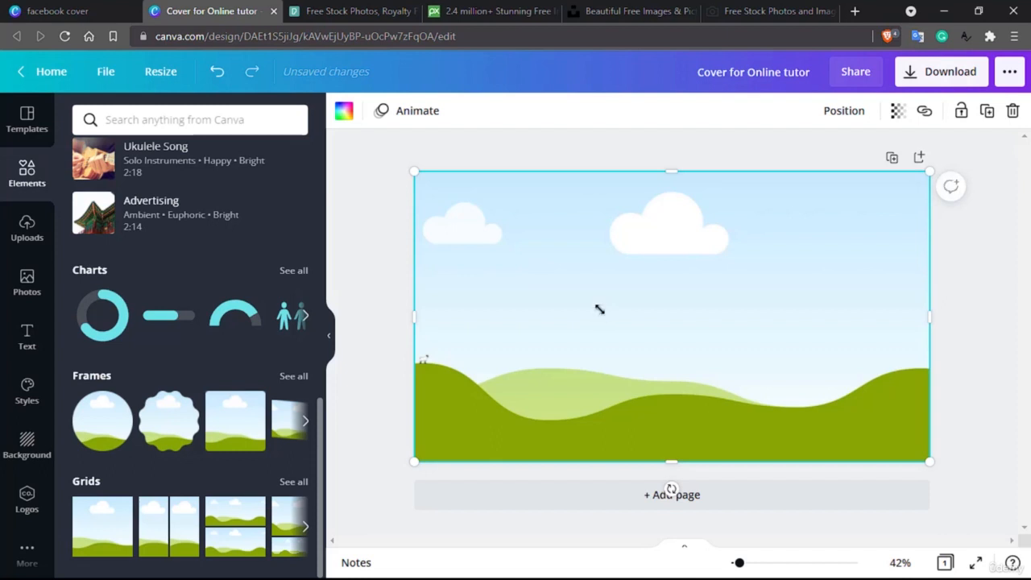
pyautogui.click(324, 10)
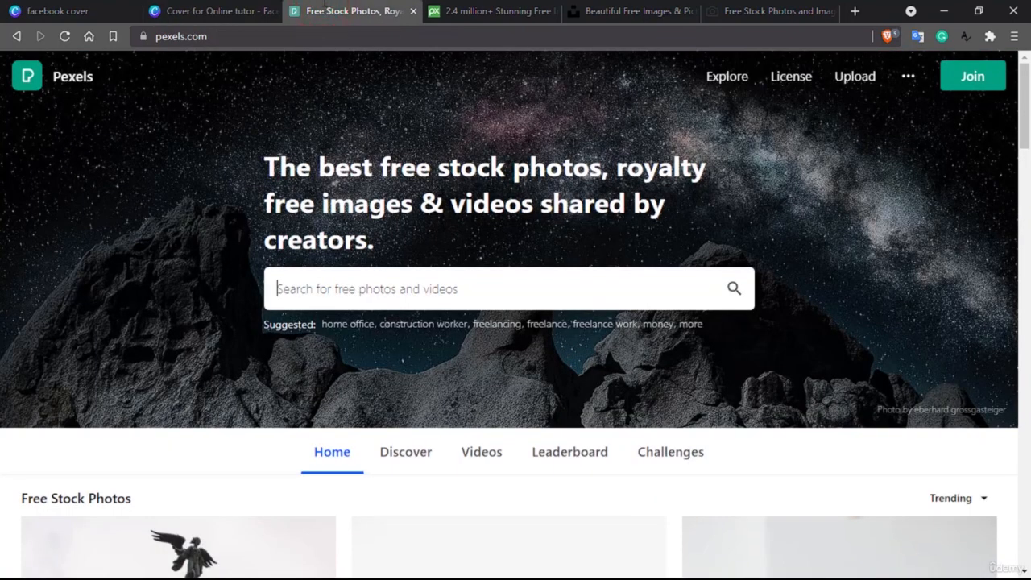
# - Search Pexels for 'freelancer' photos
pyautogui.click(328, 296)
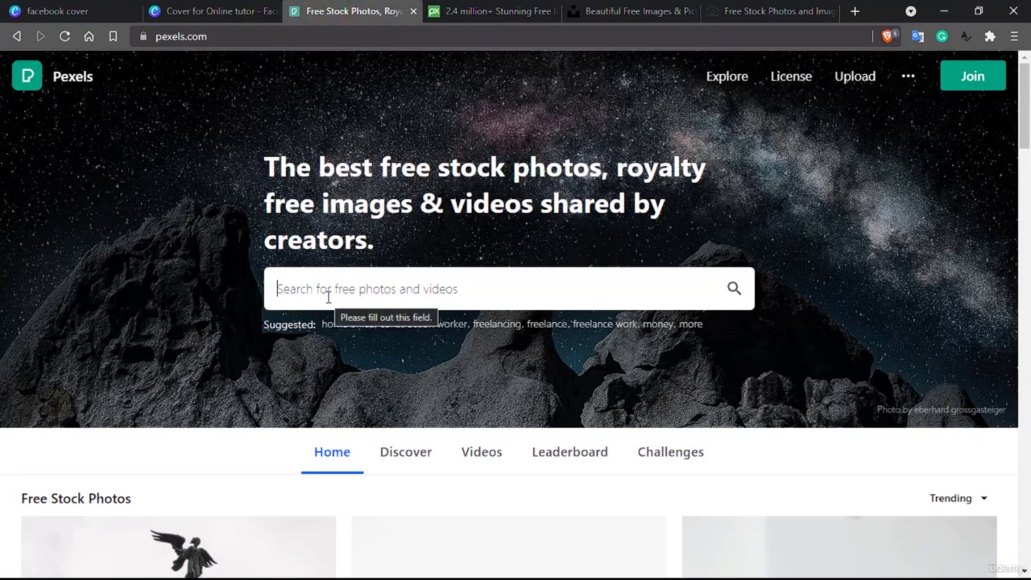
pyautogui.write('free')
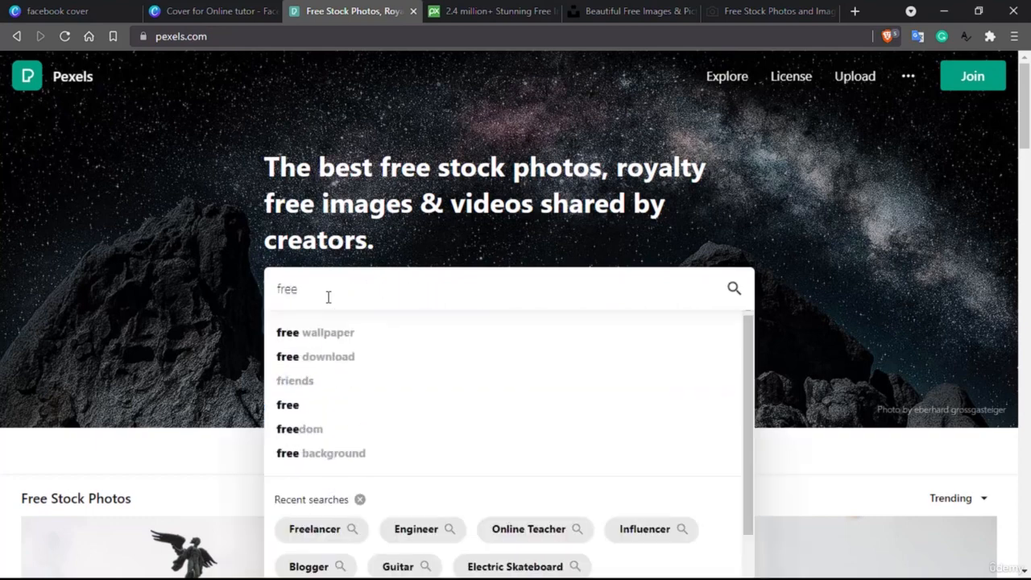
pyautogui.write('lancer')
pyautogui.press('Return')
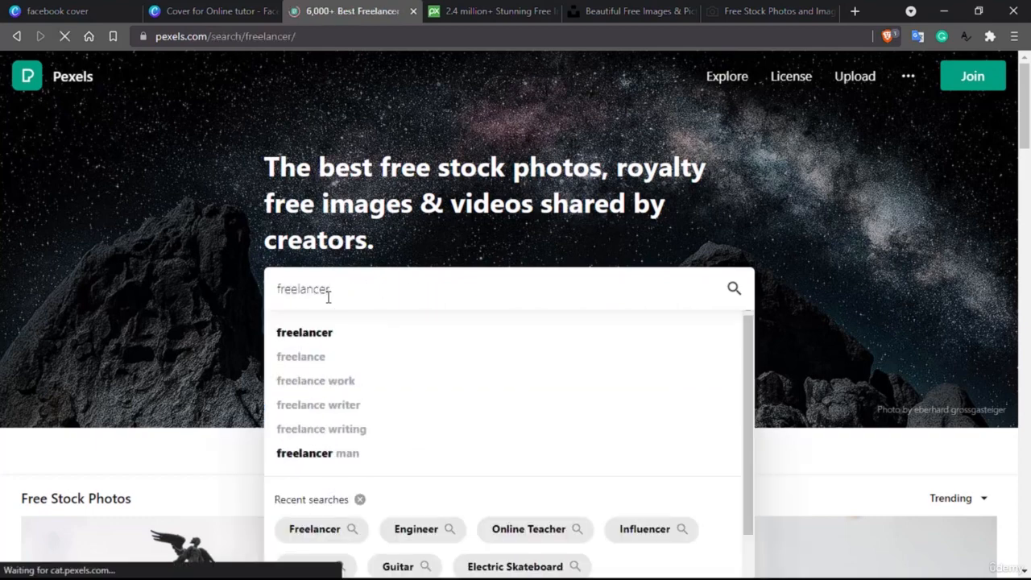
# - Run the same 'freelancer' image search on Pixabay
pyautogui.hotkey('ctrl', 'Tab')
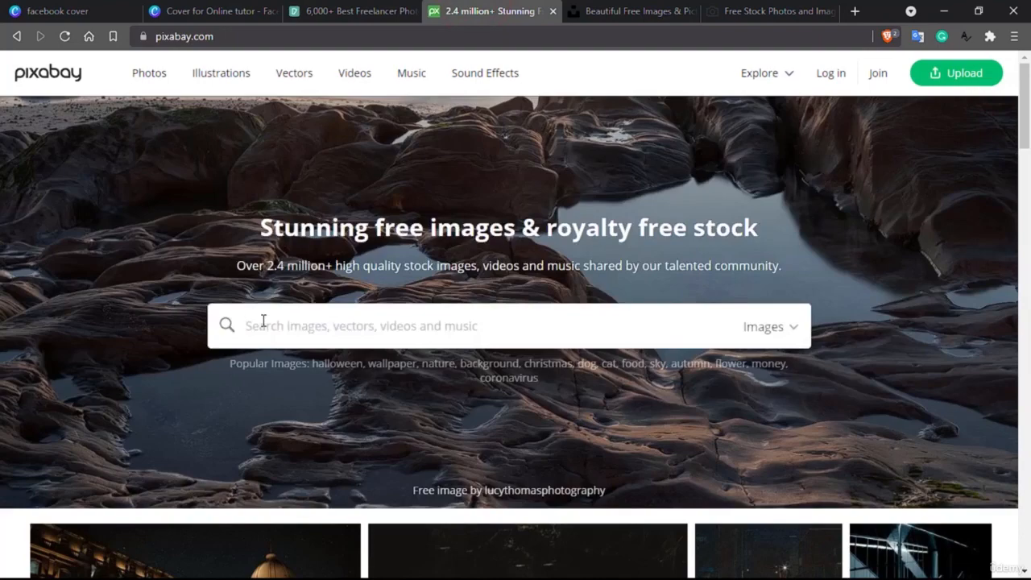
pyautogui.click(262, 321)
pyautogui.write('freelancer')
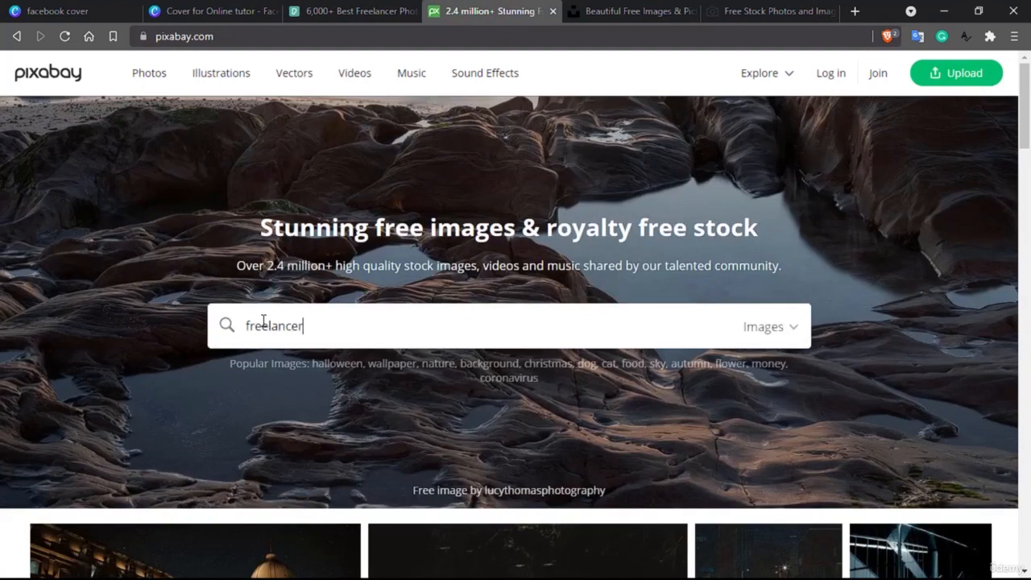
pyautogui.press('Return')
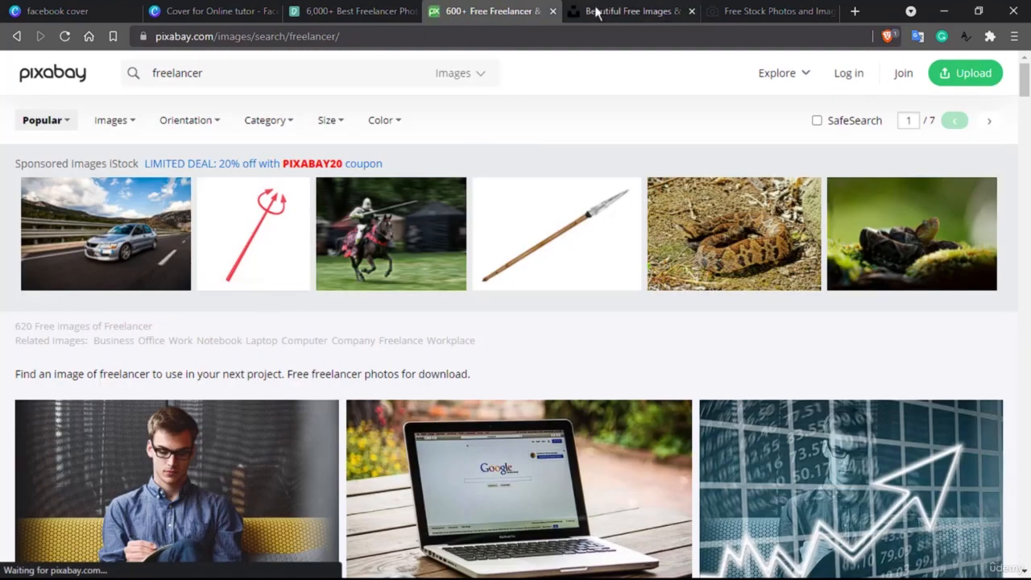
pyautogui.click(604, 6)
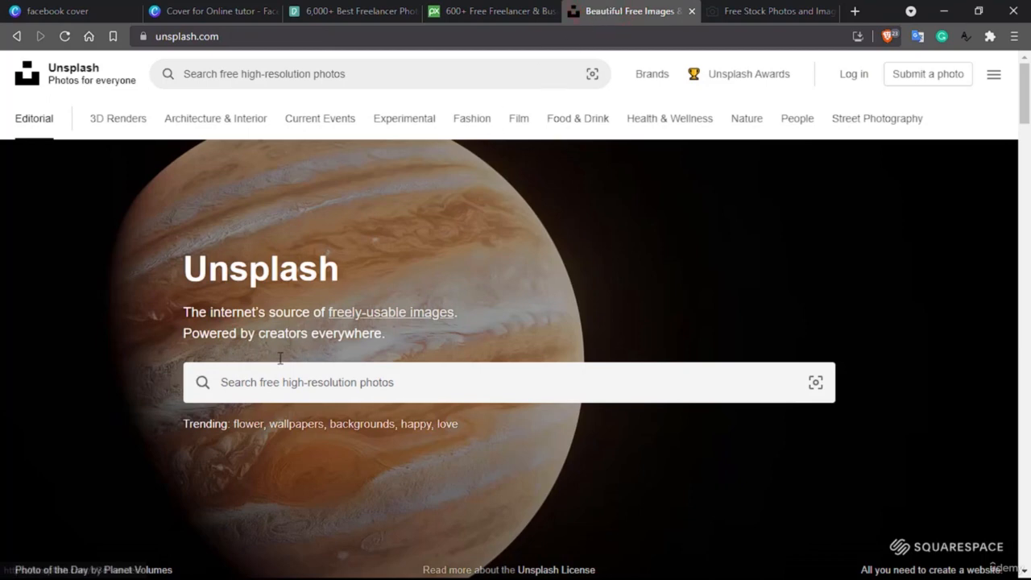
# - Search Unsplash for 'freelancer' photos
pyautogui.click(259, 379)
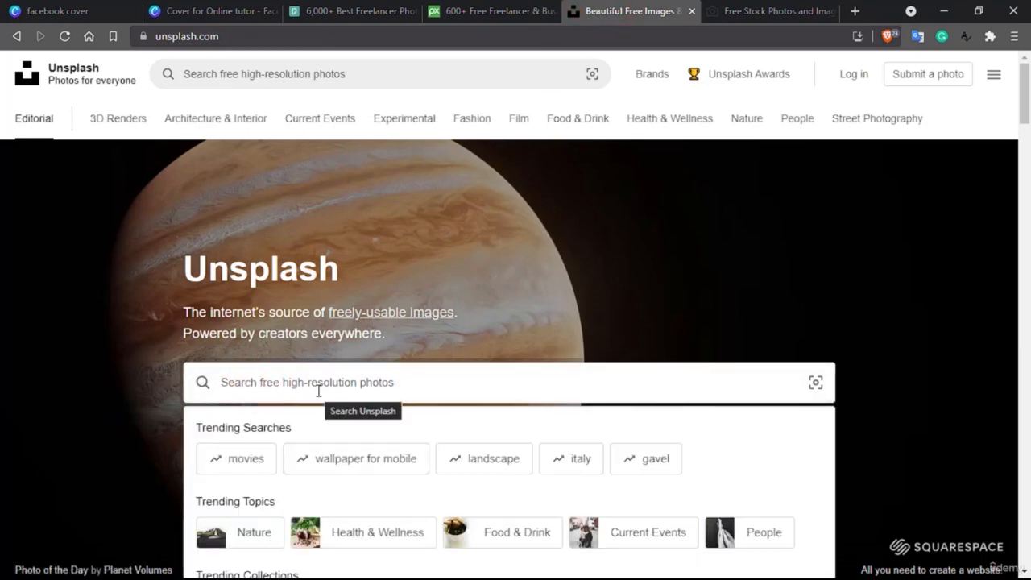
pyautogui.write('freelancer')
pyautogui.press('Return')
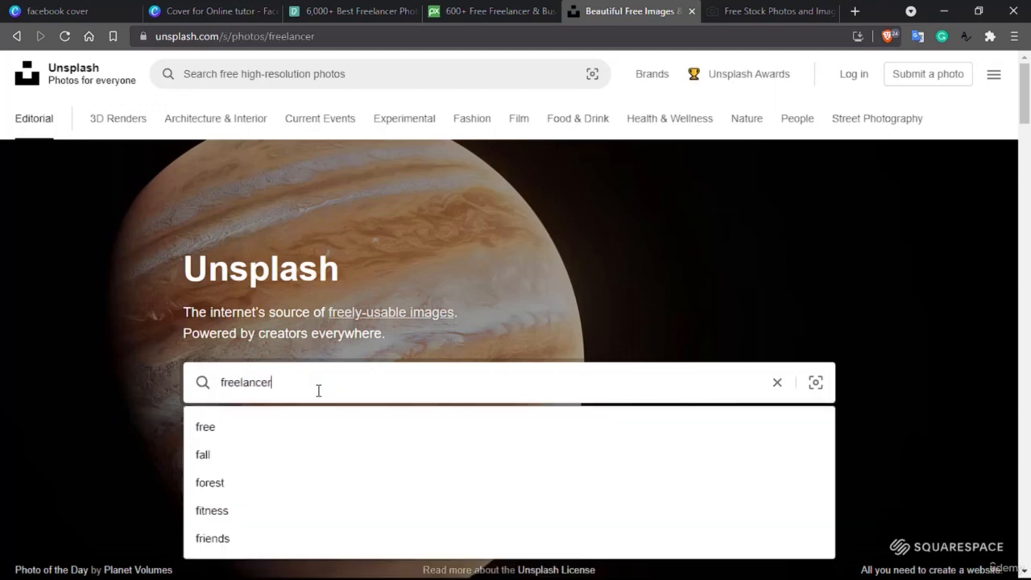
pyautogui.click(757, 10)
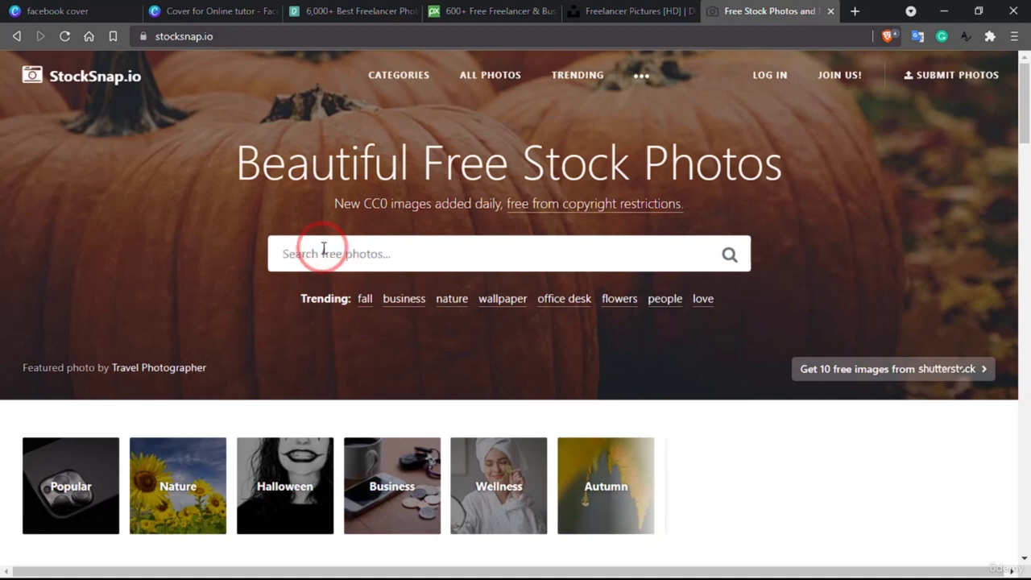
# - Search StockSnap.io for 'freelancer' photos
pyautogui.write('freelancer')
pyautogui.press('Return')
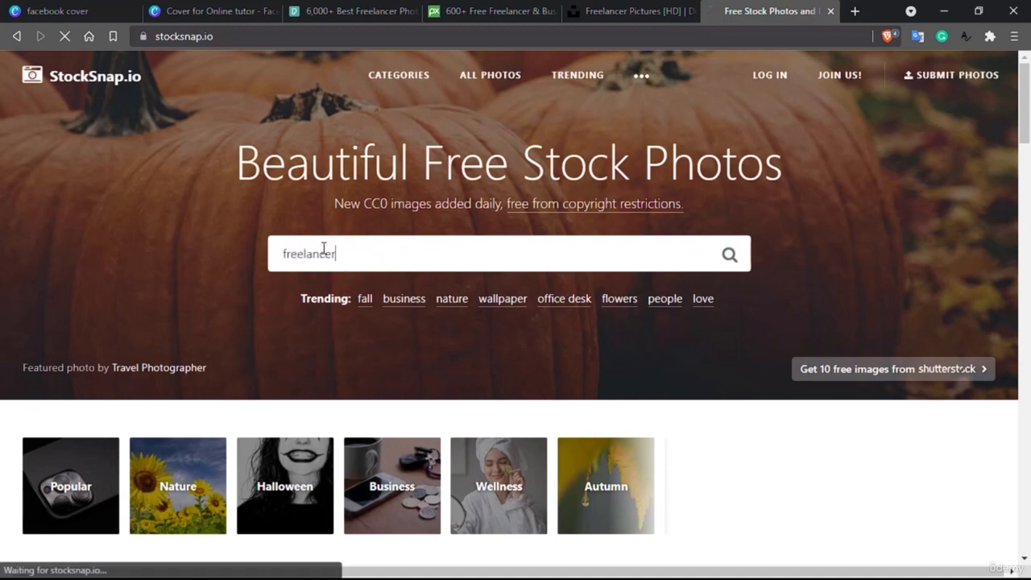
pyautogui.click(361, 11)
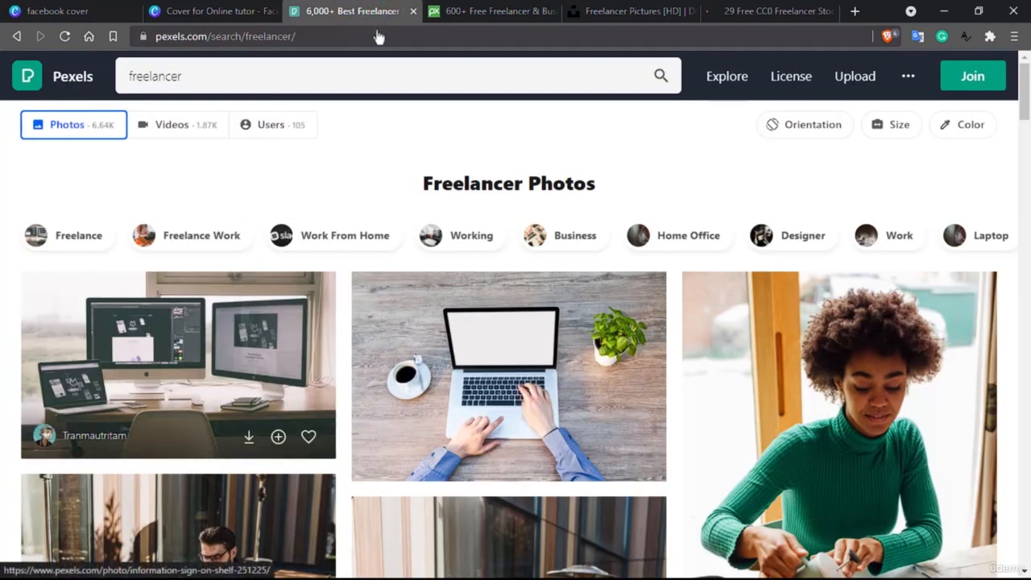
# - Browse Pexels' freelancer results and open the desk photo with monitors and a laptop
pyautogui.scroll(-3, 531, 355)
pyautogui.scroll(-15, 547, 379)
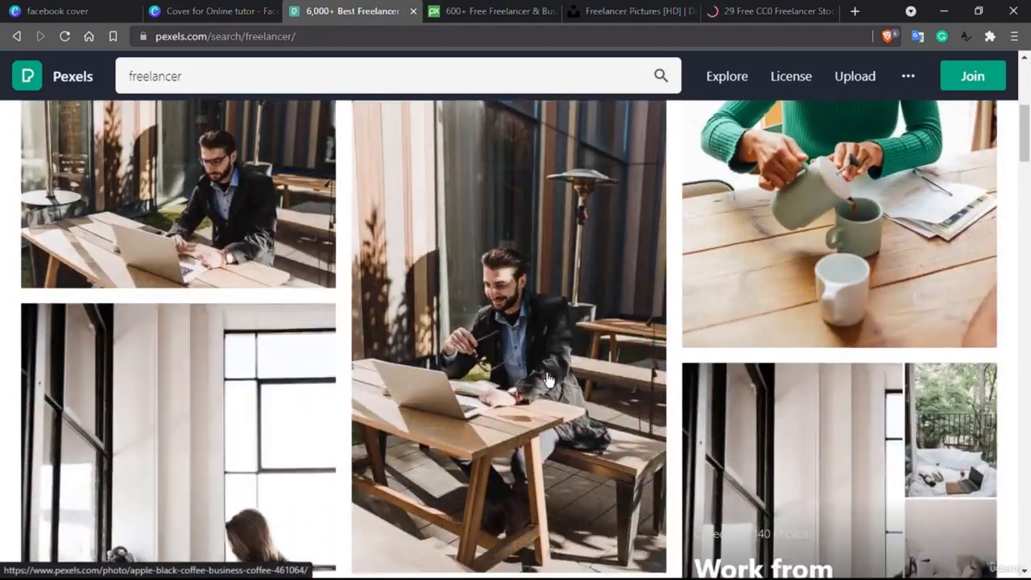
pyautogui.scroll(-15, 547, 380)
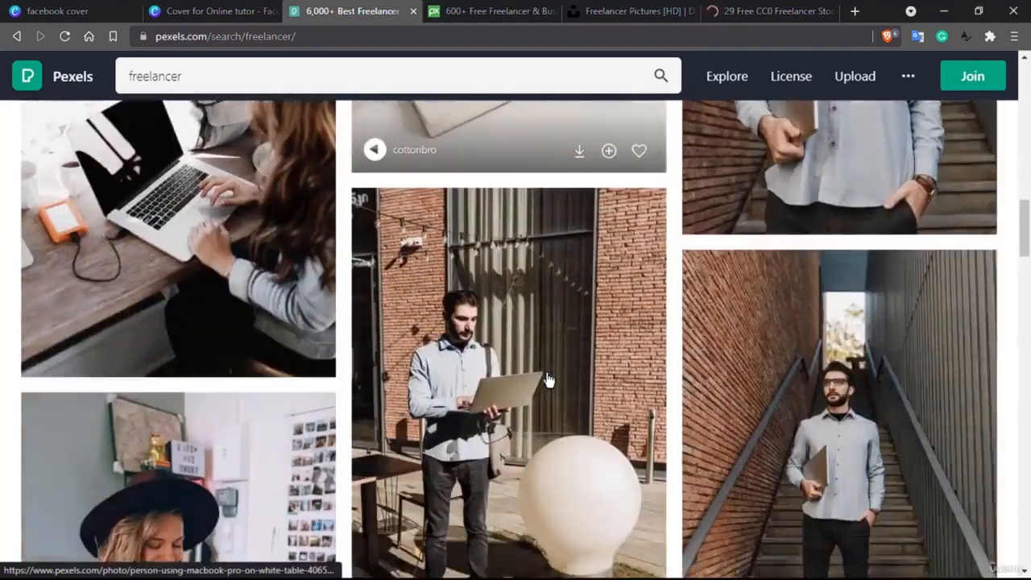
pyautogui.scroll(-15, 547, 379)
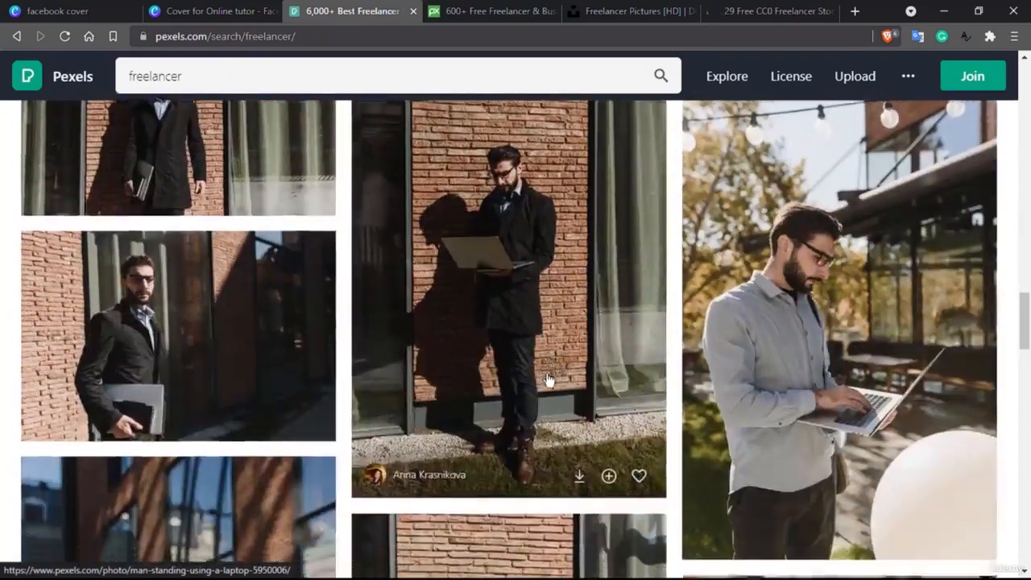
pyautogui.scroll(-5, 547, 380)
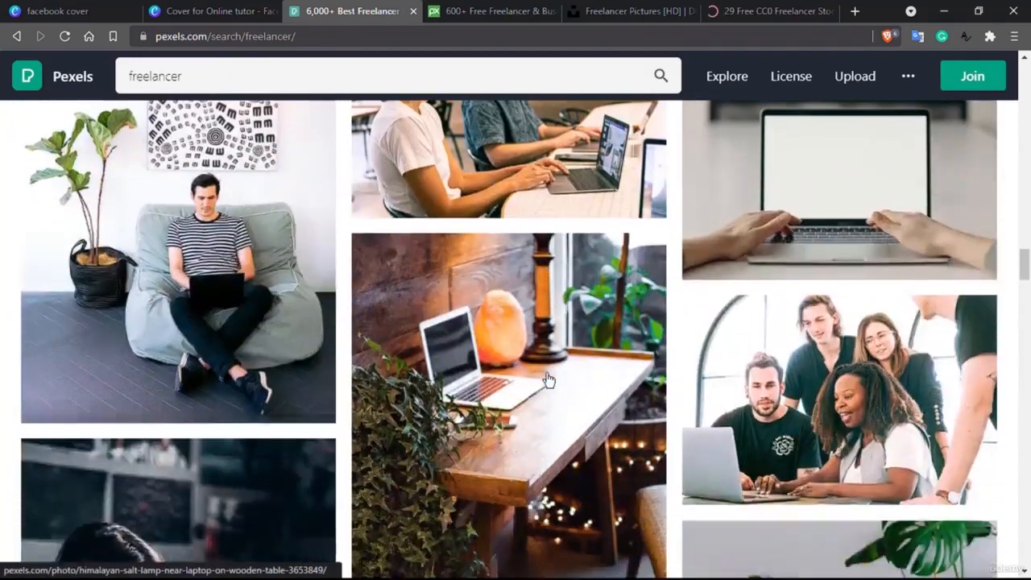
pyautogui.scroll(6, 547, 380)
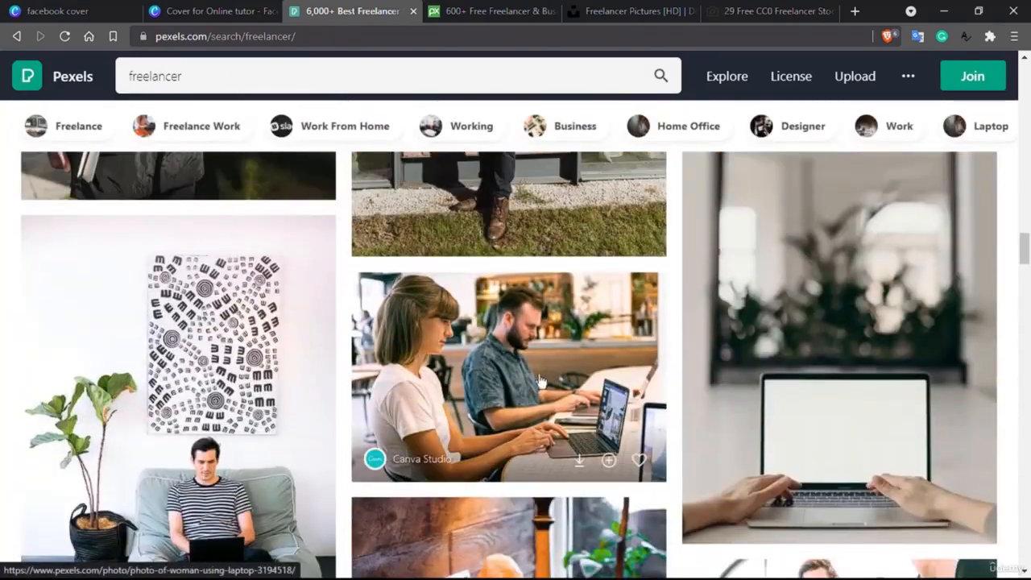
pyautogui.scroll(10, 384, 408)
pyautogui.scroll(5, 385, 408)
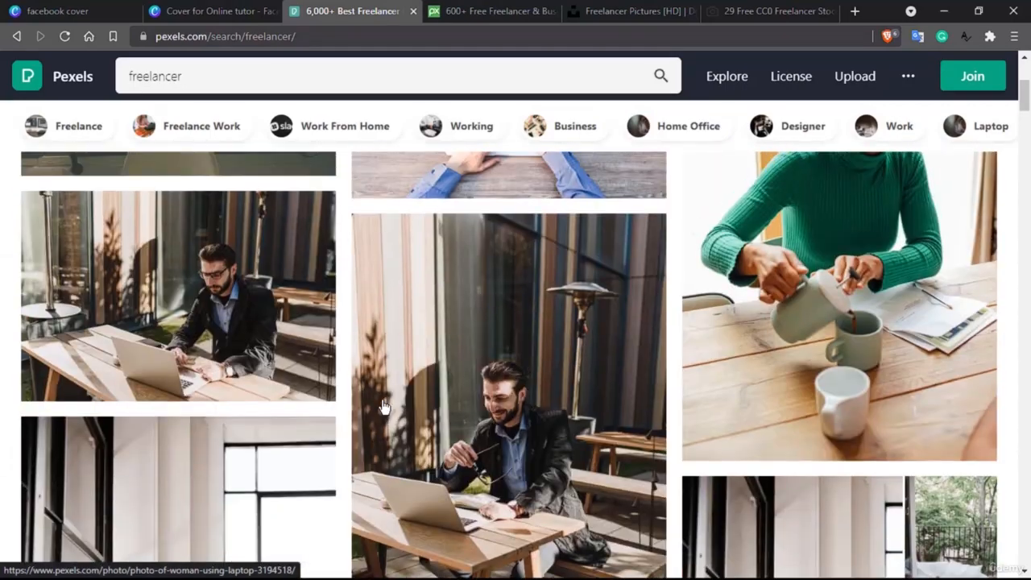
pyautogui.scroll(5, 385, 408)
pyautogui.click(200, 371)
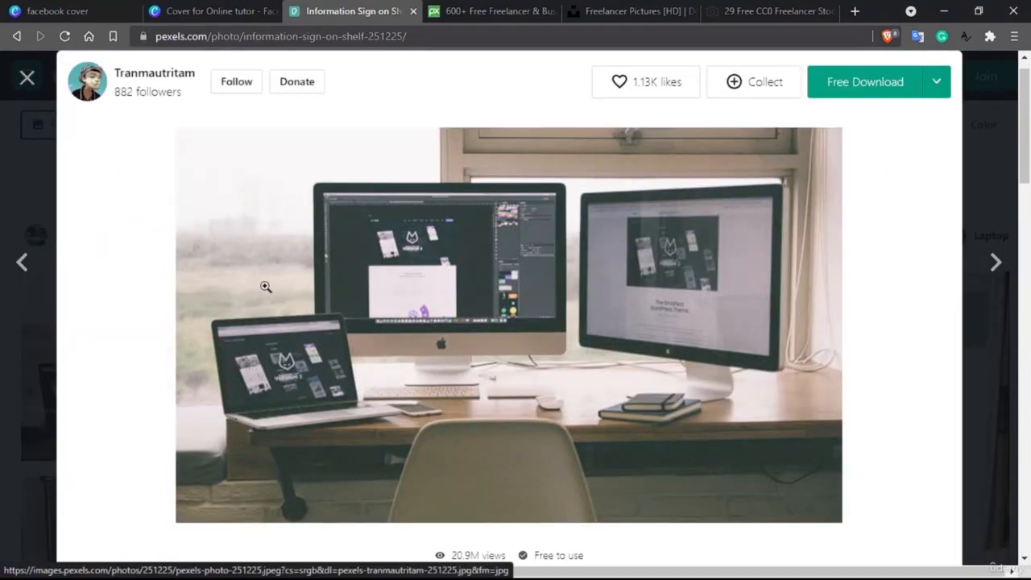
pyautogui.click(492, 10)
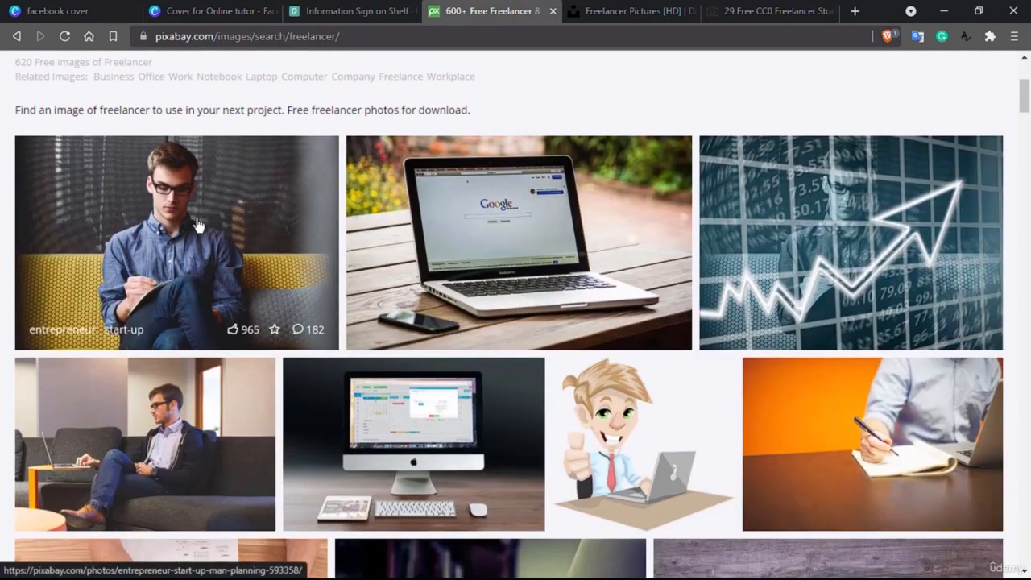
# - Scroll through Pixabay's freelancer images, briefly previewing the laptop mockup photo
pyautogui.scroll(-2, 198, 226)
pyautogui.scroll(-2, 198, 226)
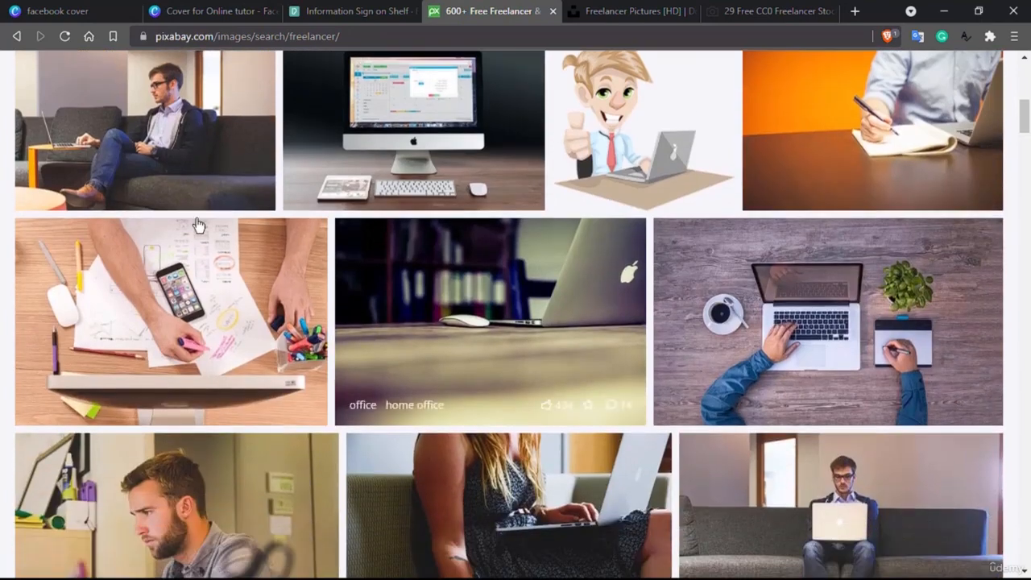
pyautogui.click(797, 321)
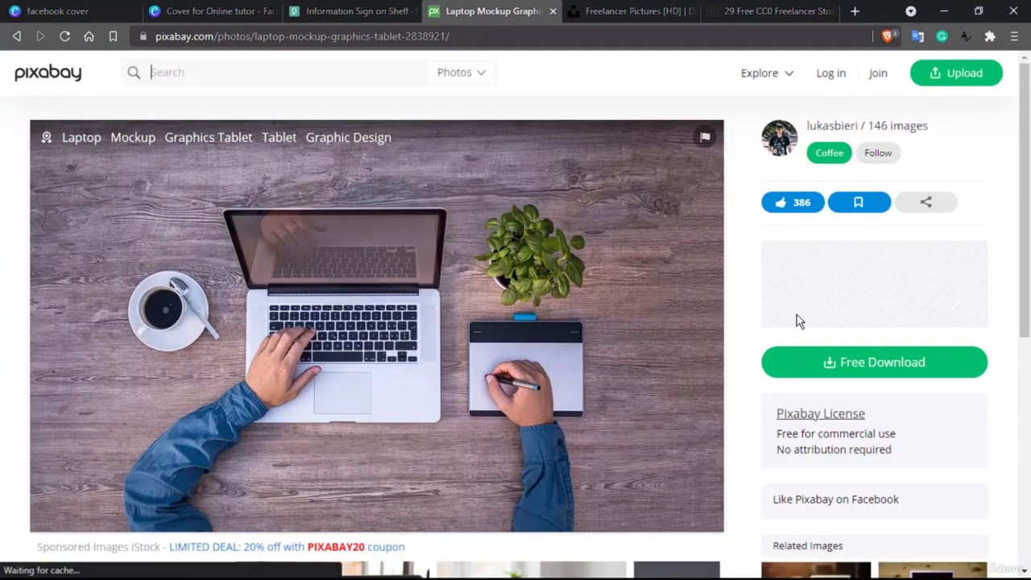
pyautogui.click(16, 36)
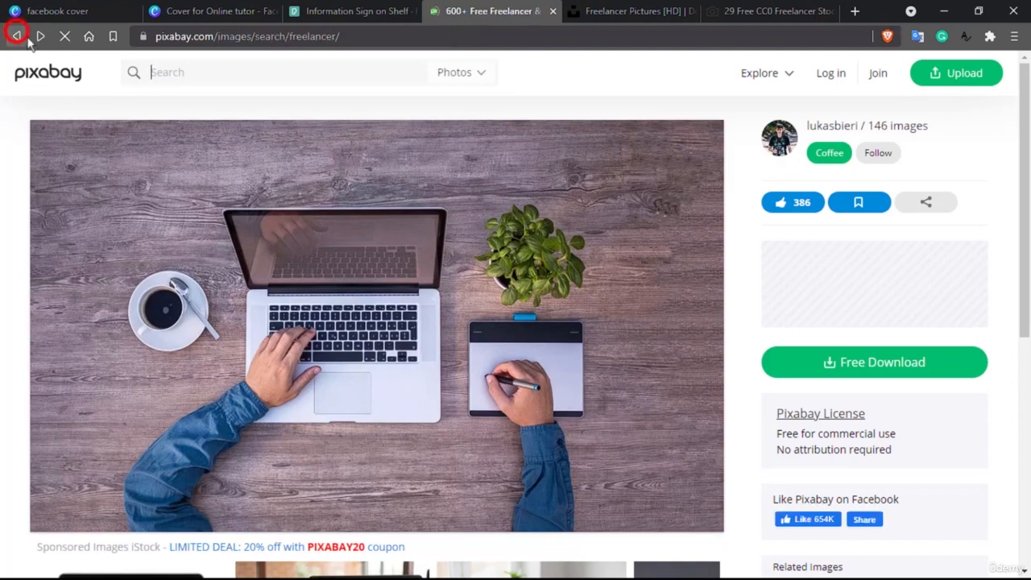
pyautogui.scroll(-5, 539, 330)
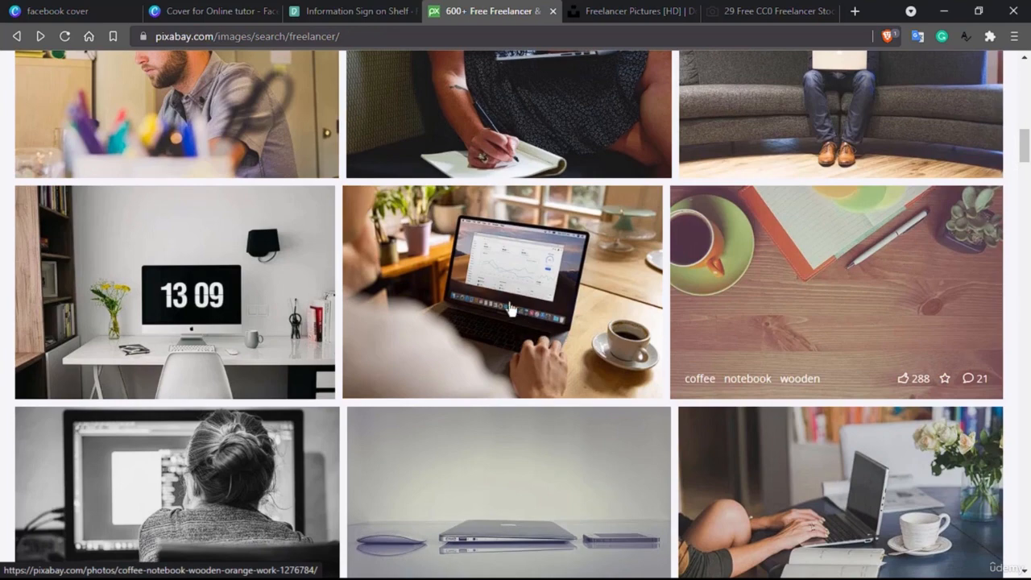
pyautogui.scroll(-3, 463, 271)
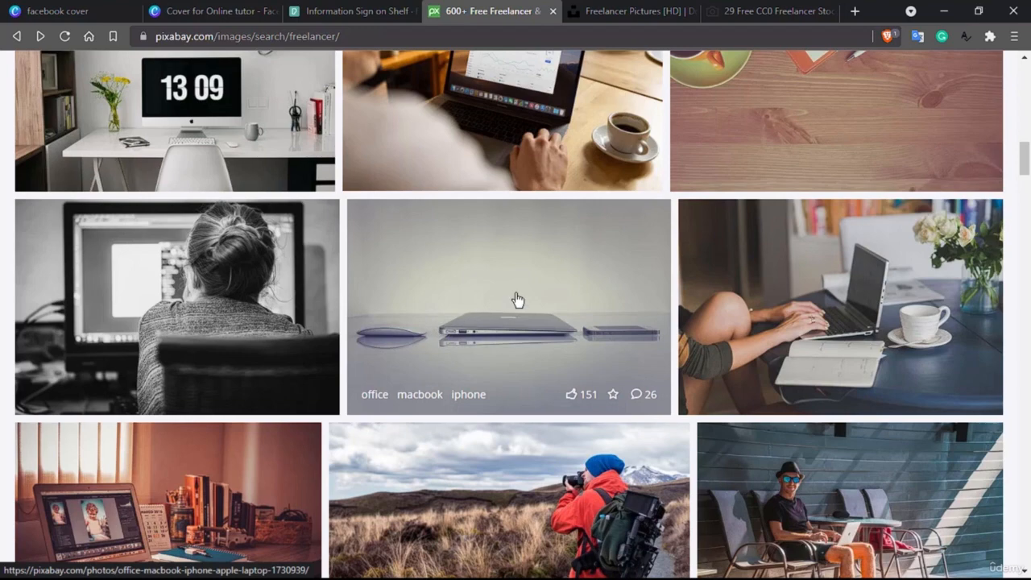
pyautogui.scroll(-2, 517, 300)
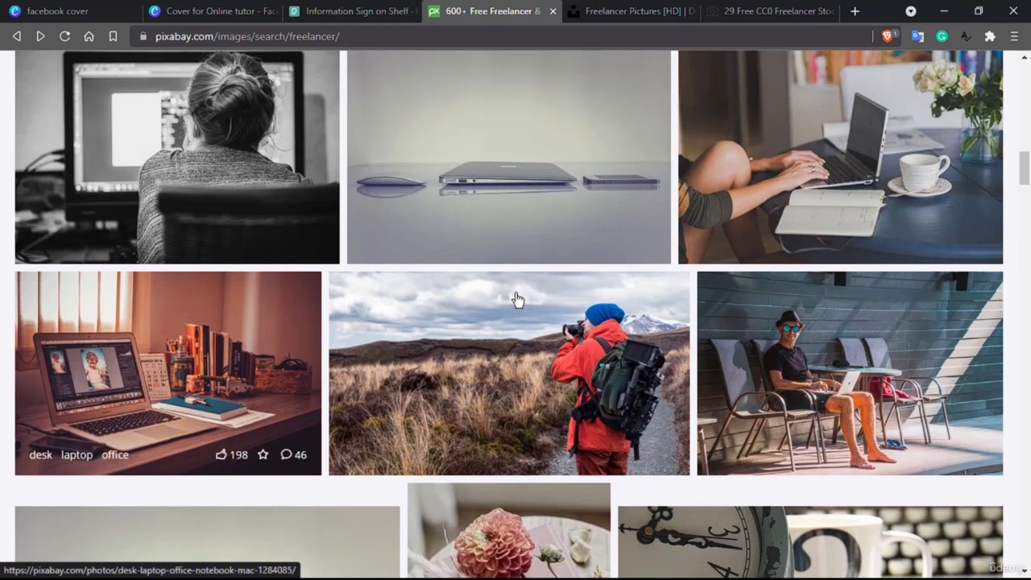
pyautogui.scroll(-1, 517, 299)
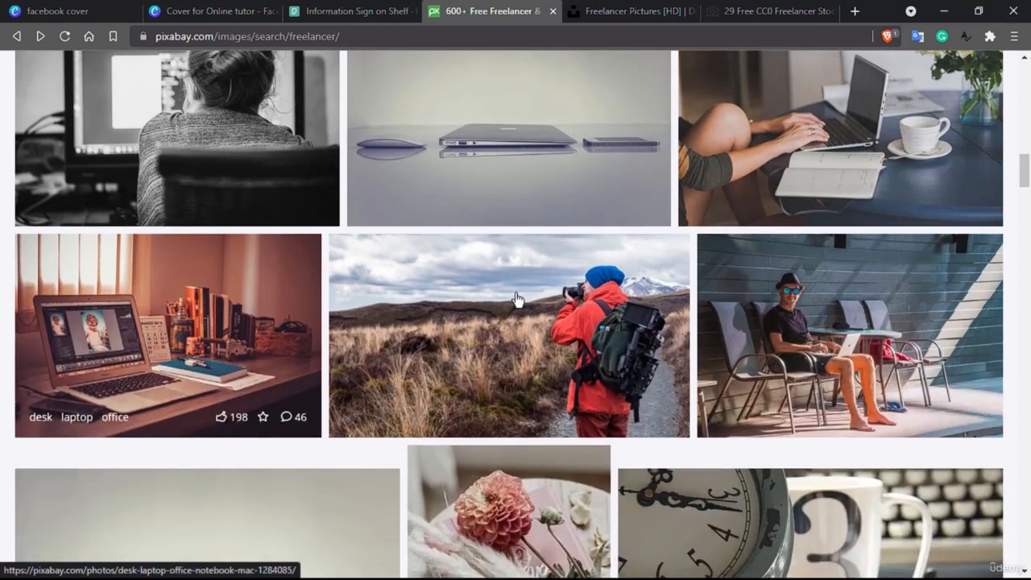
# - Preview the Pixabay desk and laptop photo, then scroll further down the results
pyautogui.click(175, 320)
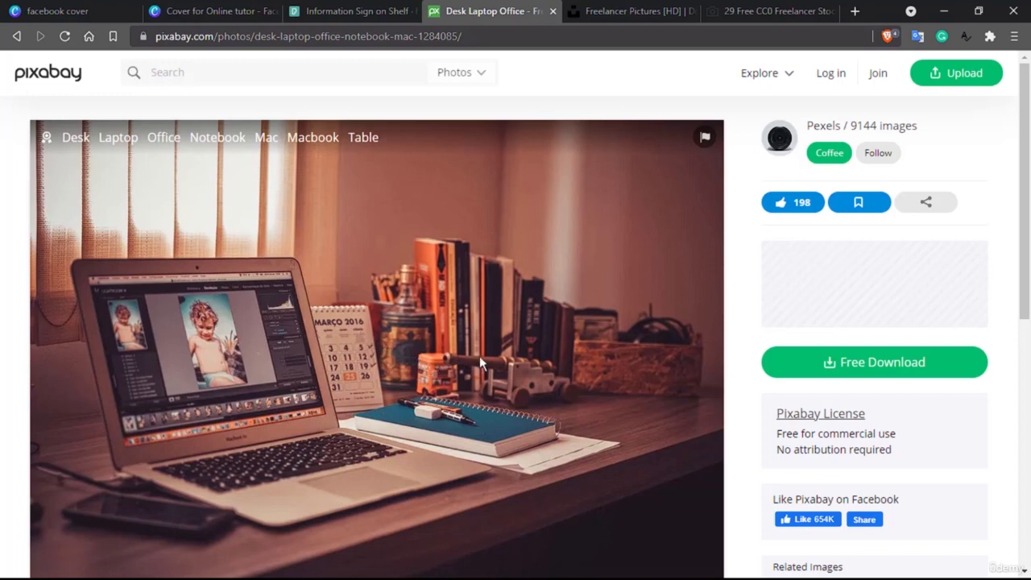
pyautogui.click(16, 36)
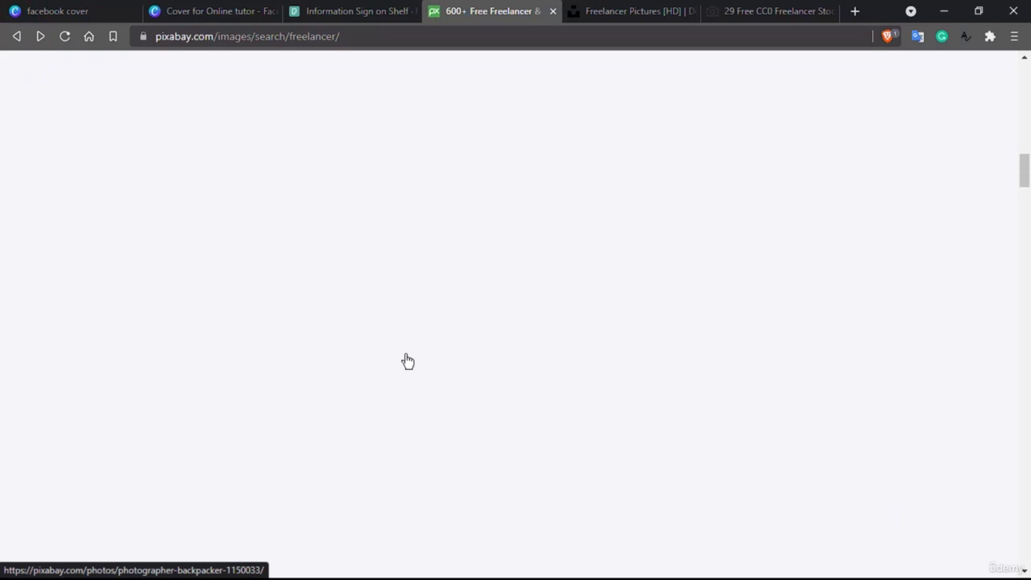
pyautogui.scroll(-5, 408, 360)
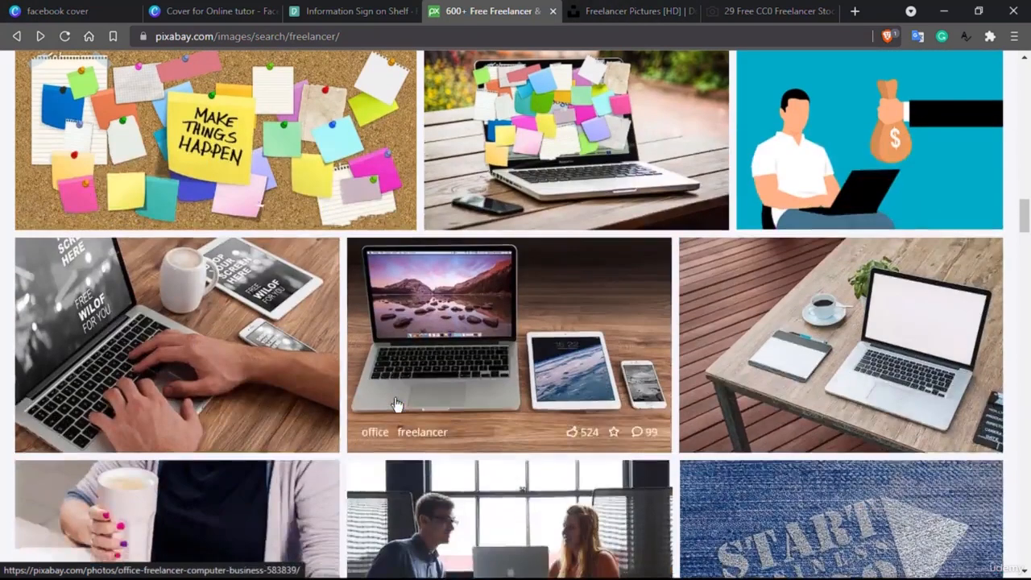
pyautogui.scroll(-2, 396, 403)
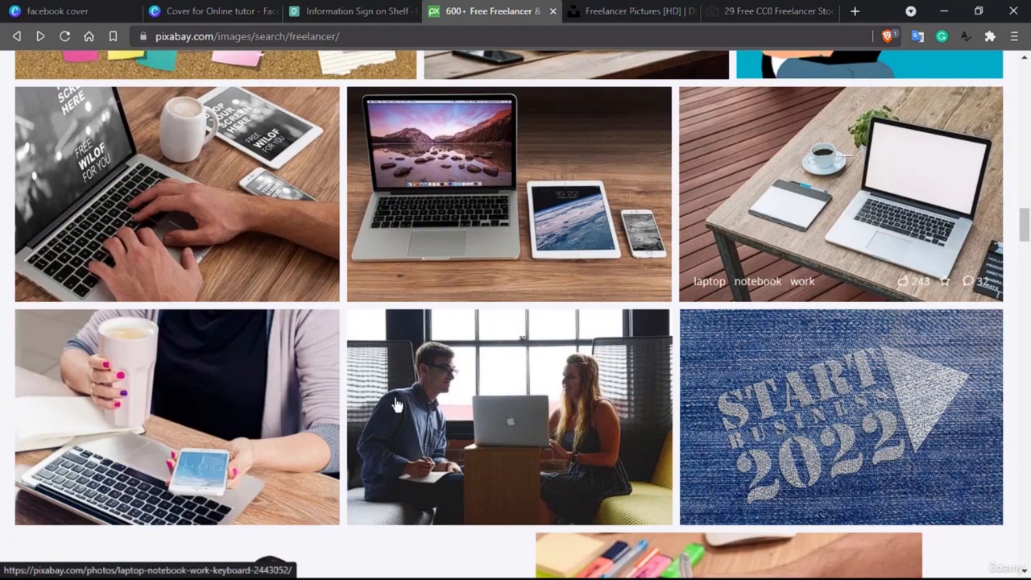
pyautogui.scroll(-8, 416, 382)
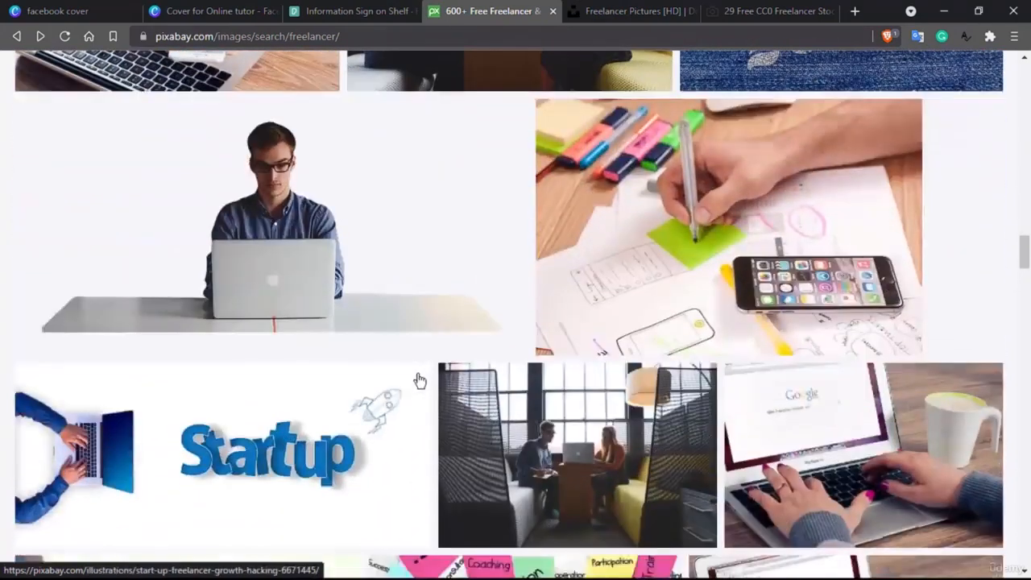
pyautogui.scroll(-6, 419, 380)
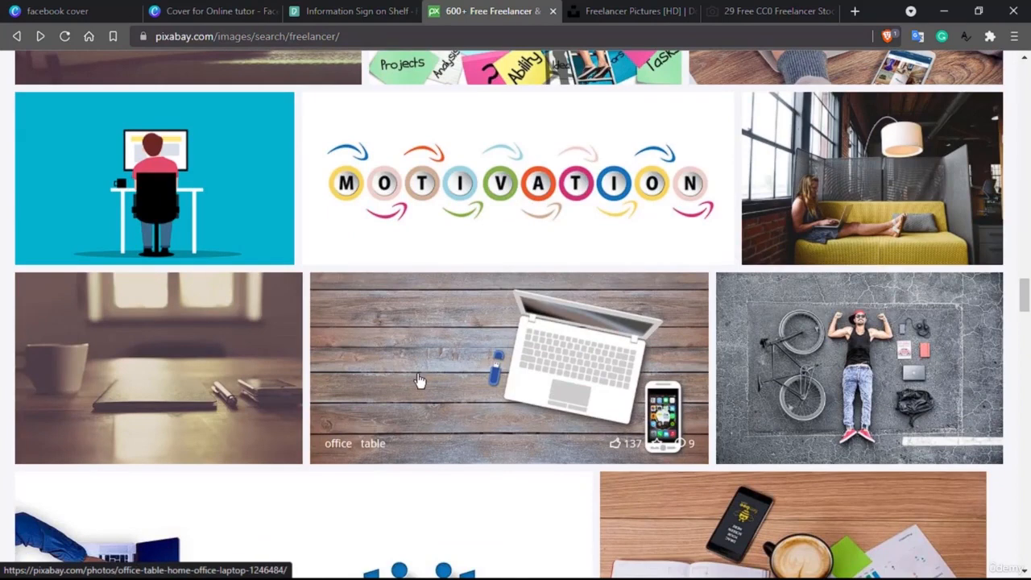
pyautogui.scroll(-1, 418, 380)
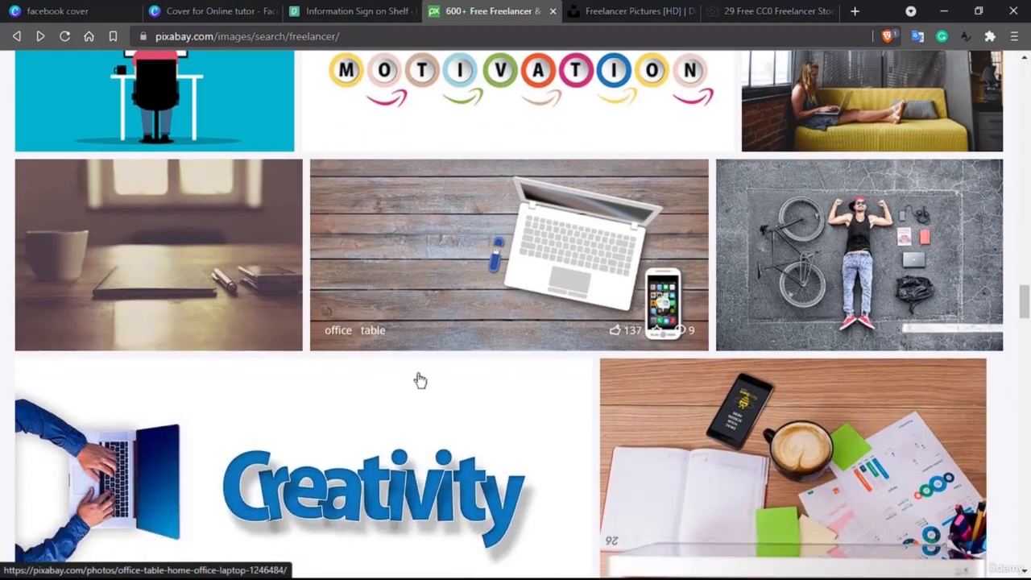
pyautogui.scroll(-2, 459, 329)
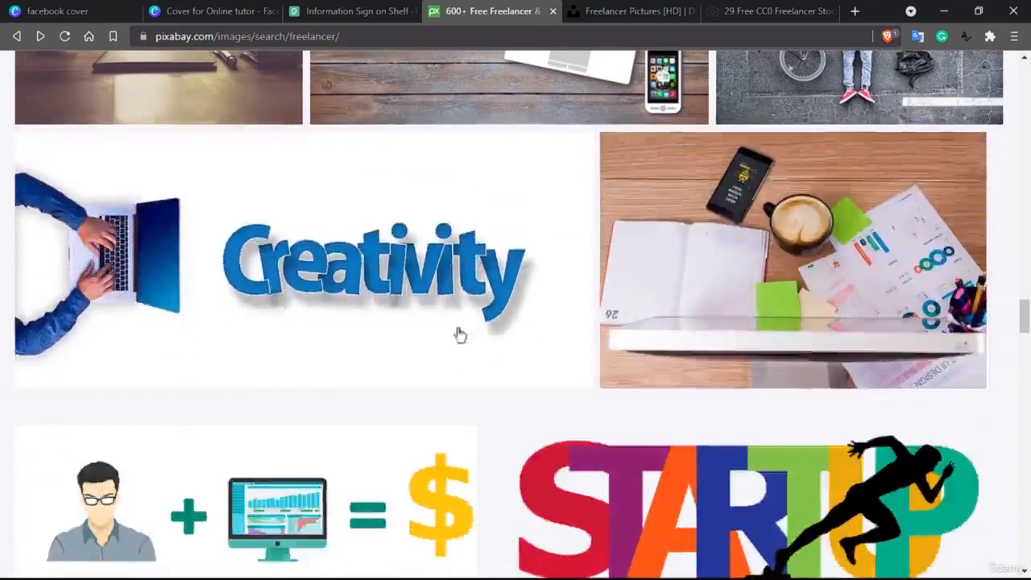
pyautogui.scroll(7, 444, 387)
pyautogui.scroll(-4, 443, 386)
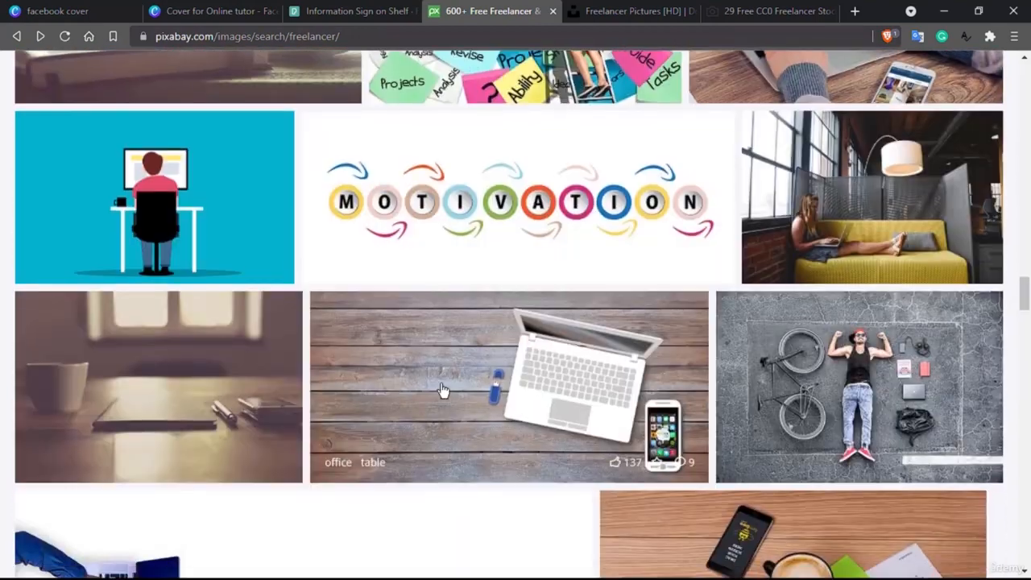
# - Open the top-down photo of a coffee cup, notebook and pen on wood
pyautogui.scroll(10, 253, 363)
pyautogui.scroll(15, 253, 365)
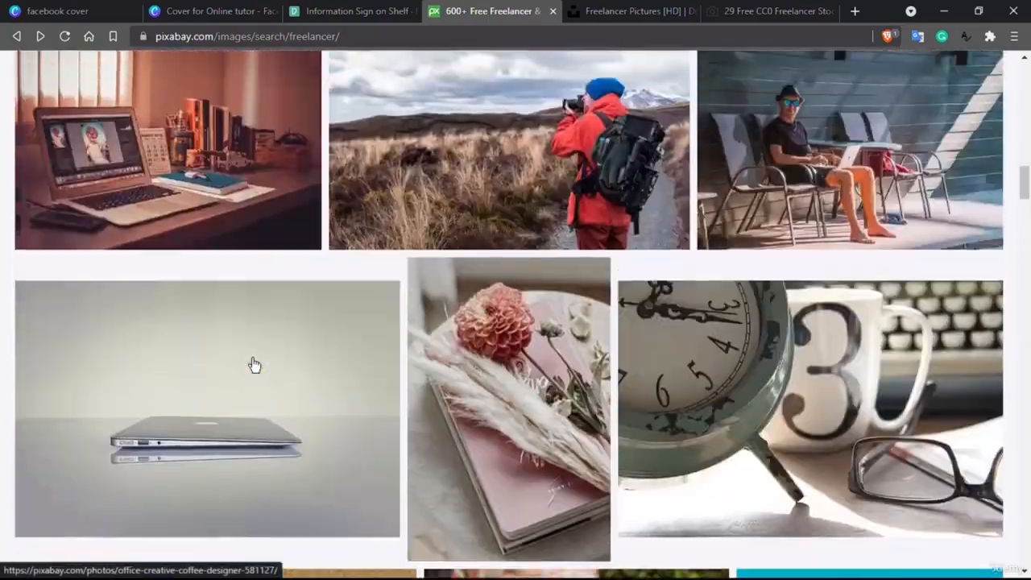
pyautogui.scroll(4, 253, 365)
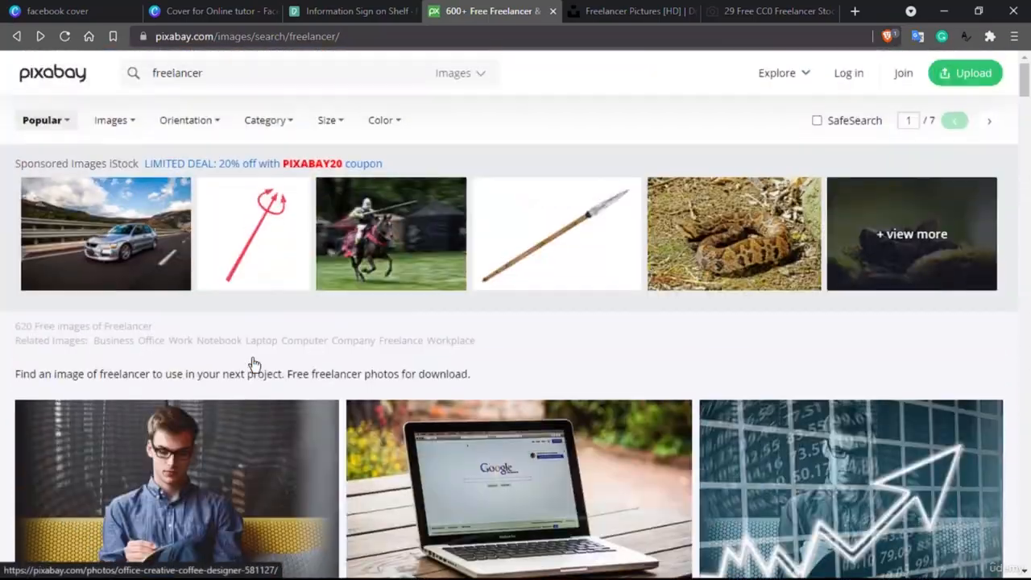
pyautogui.scroll(-6, 253, 365)
pyautogui.scroll(-1, 253, 364)
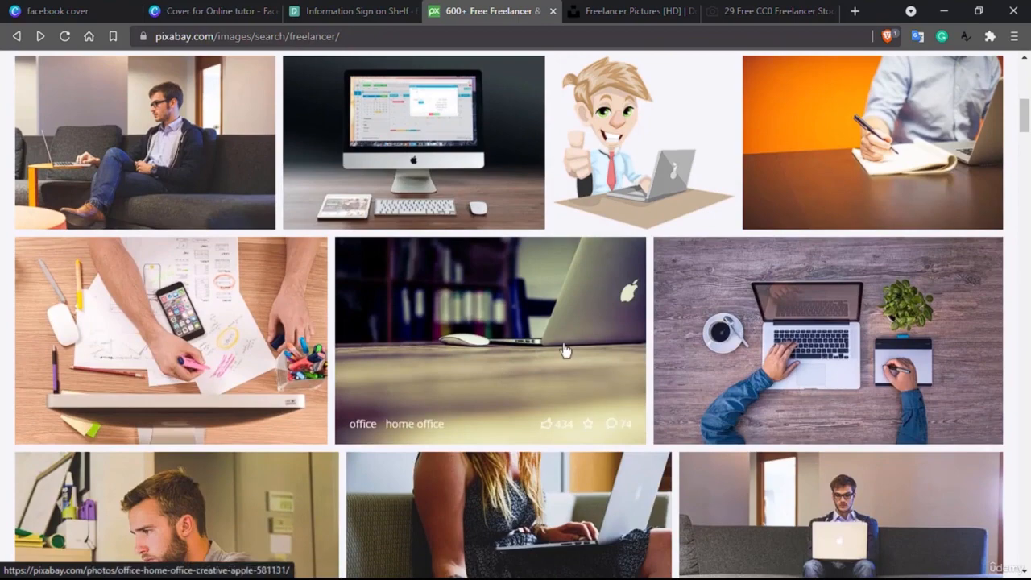
pyautogui.scroll(-3, 486, 336)
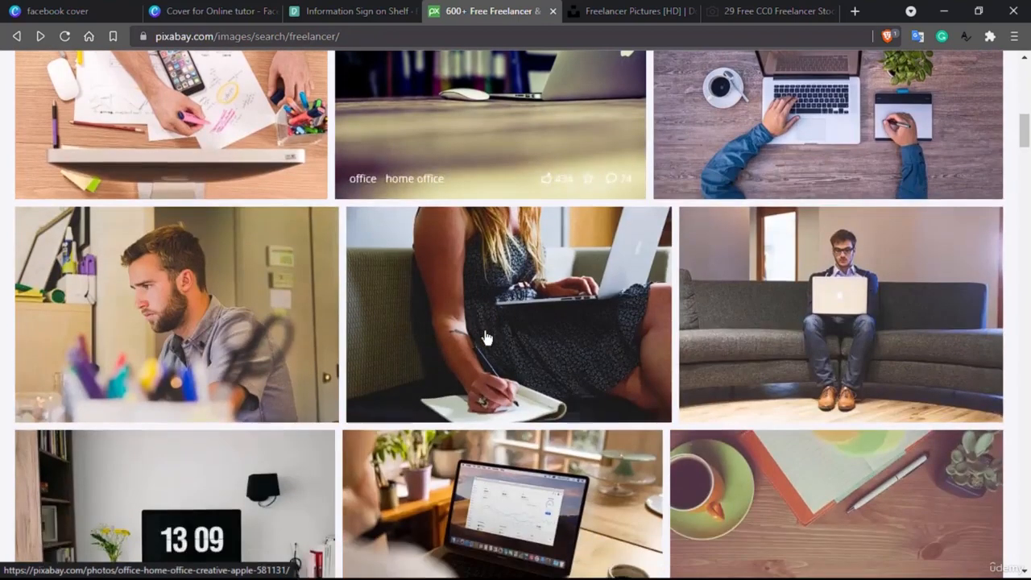
pyautogui.scroll(-2, 486, 337)
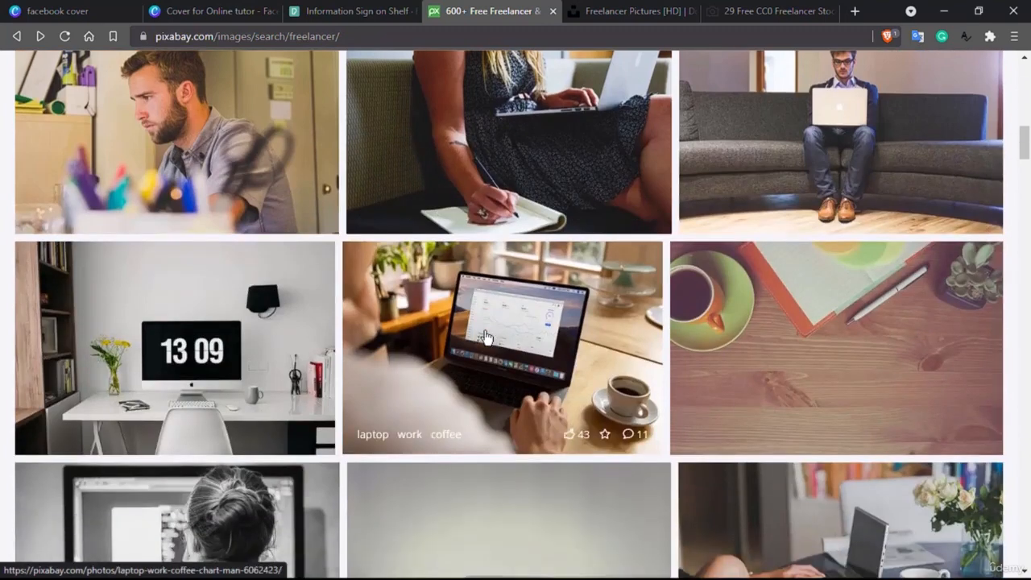
pyautogui.click(819, 381)
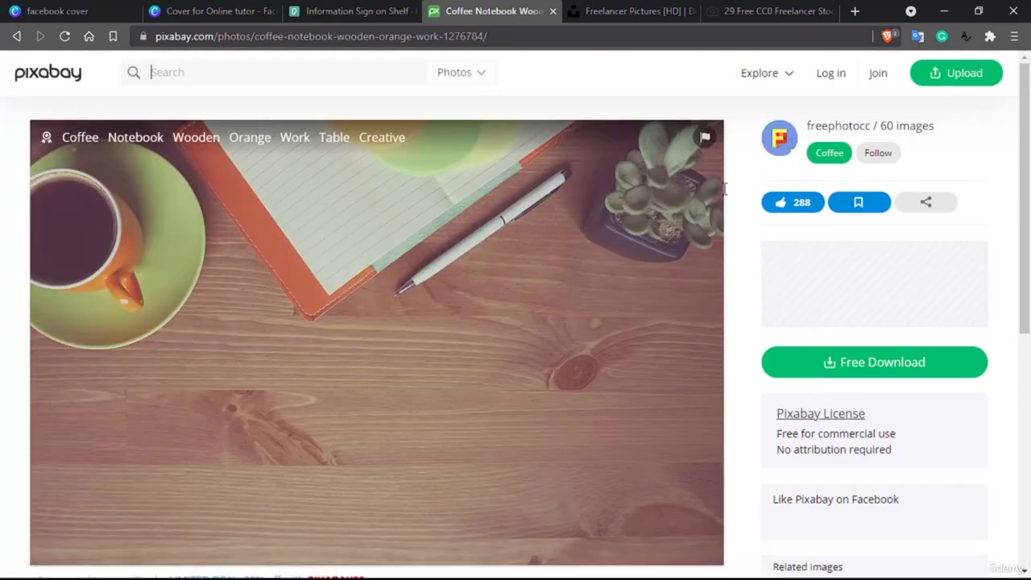
pyautogui.click(628, 8)
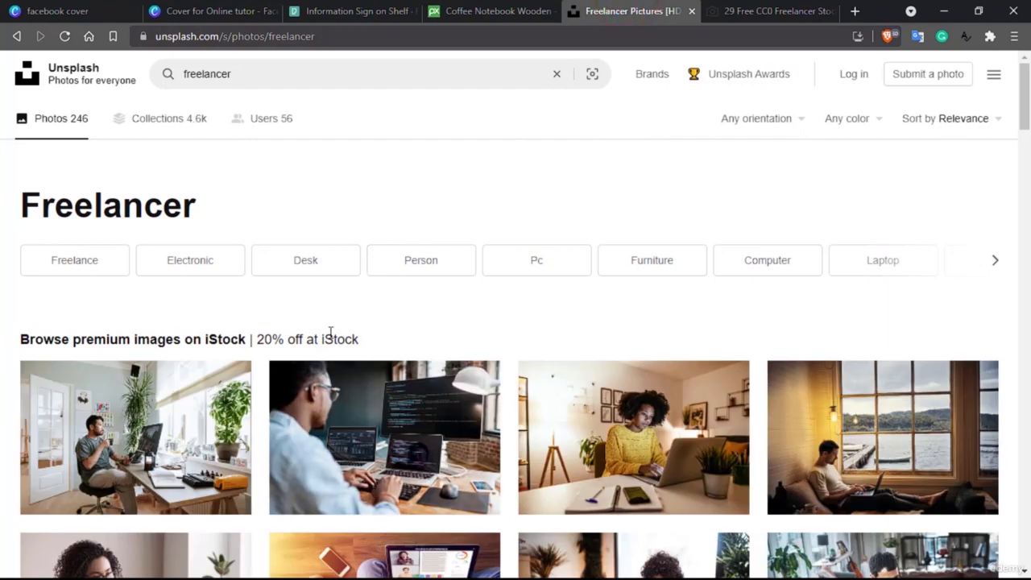
# - Browse Unsplash's 246 freelancer photos and open the laptop-on-wooden-desk photo with plants
pyautogui.scroll(-2, 329, 336)
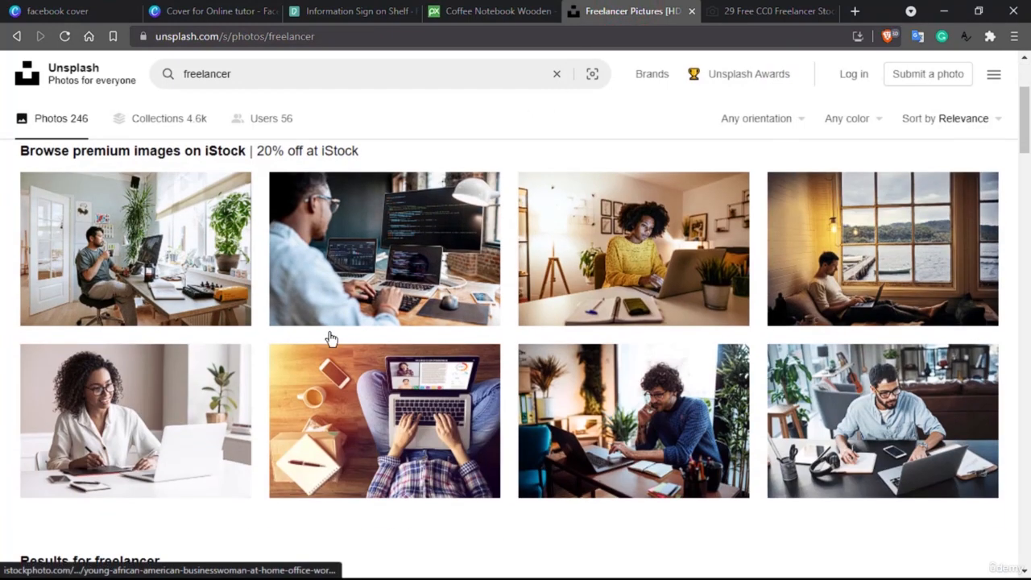
pyautogui.scroll(-1, 330, 336)
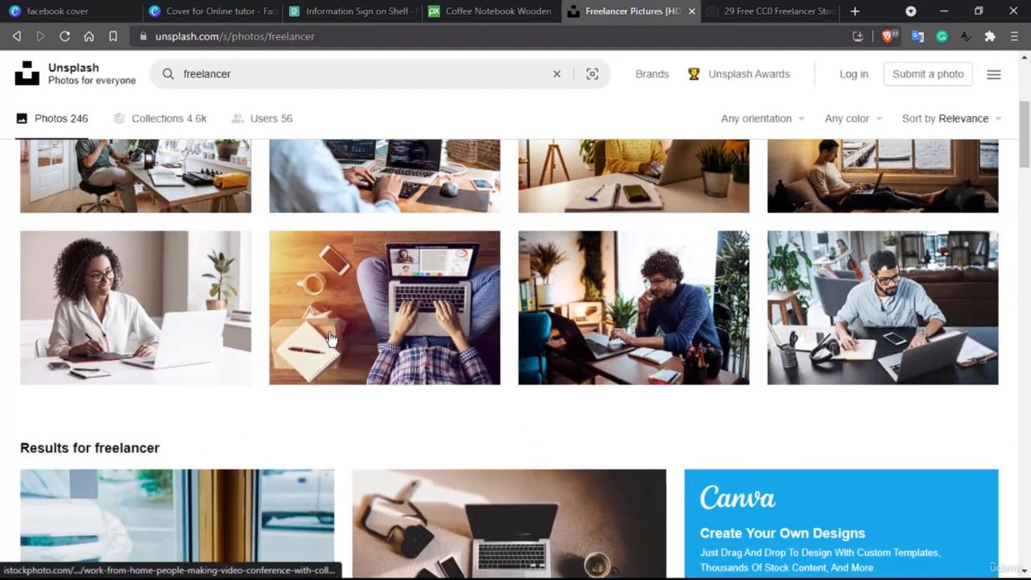
pyautogui.scroll(1, 330, 335)
pyautogui.scroll(-4, 330, 338)
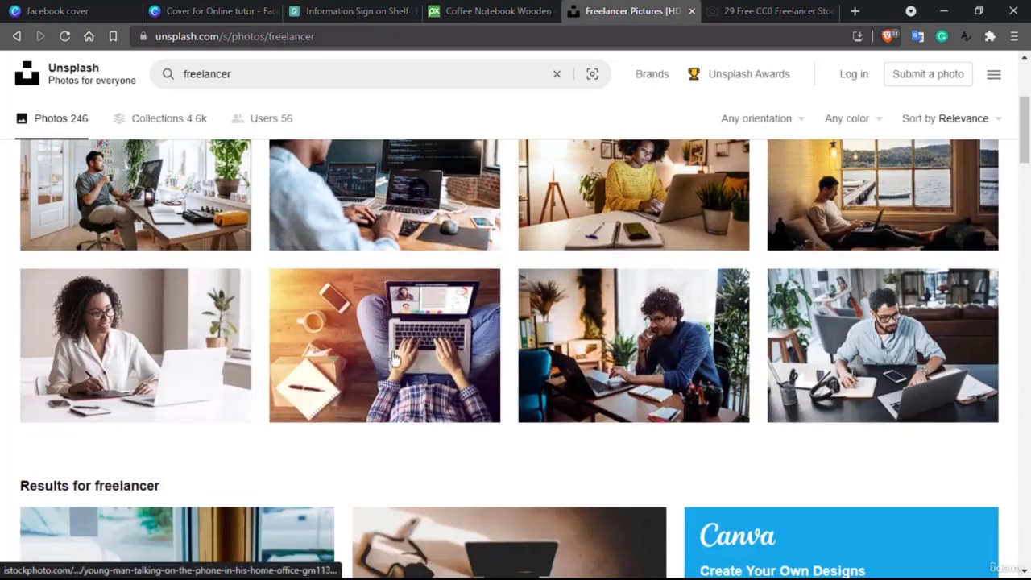
pyautogui.scroll(-4, 430, 363)
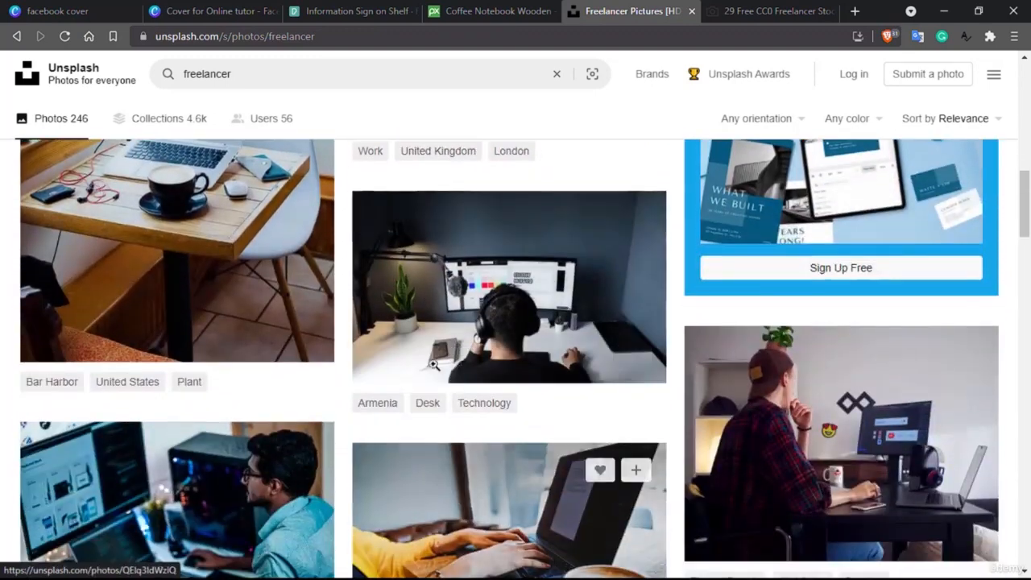
pyautogui.scroll(-1, 755, 393)
pyautogui.scroll(-1, 755, 393)
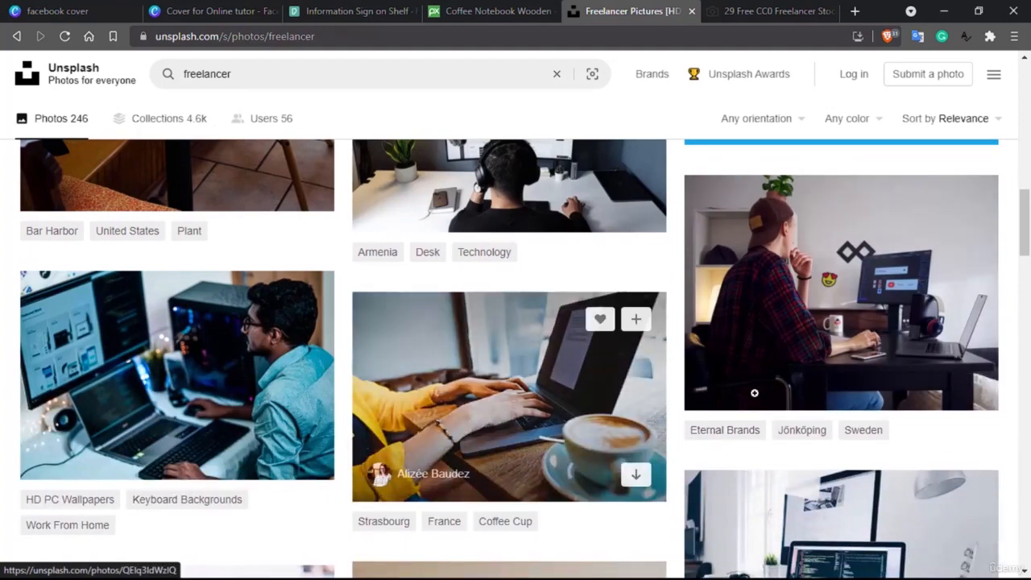
pyautogui.scroll(-4, 755, 392)
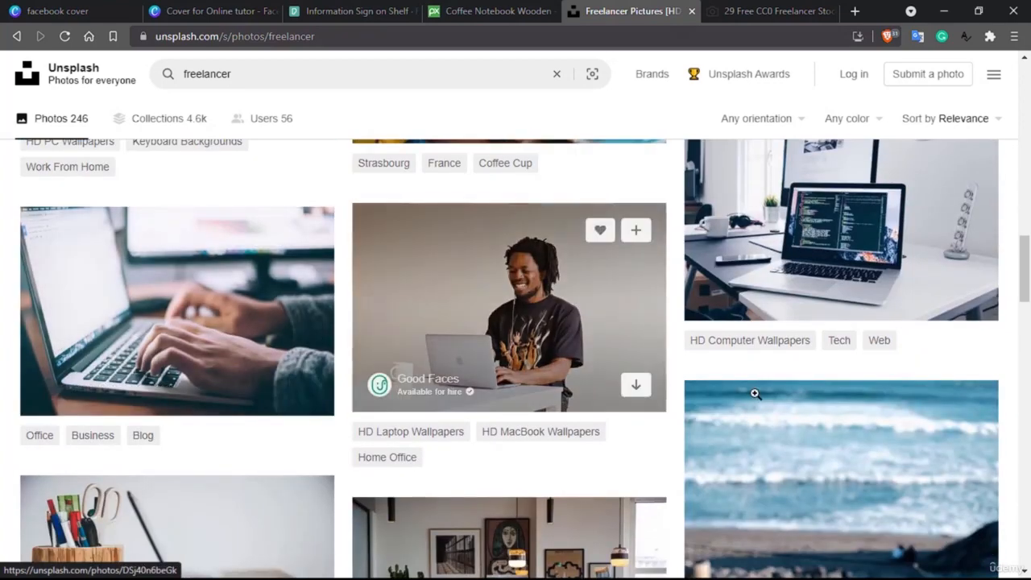
pyautogui.scroll(-2, 755, 392)
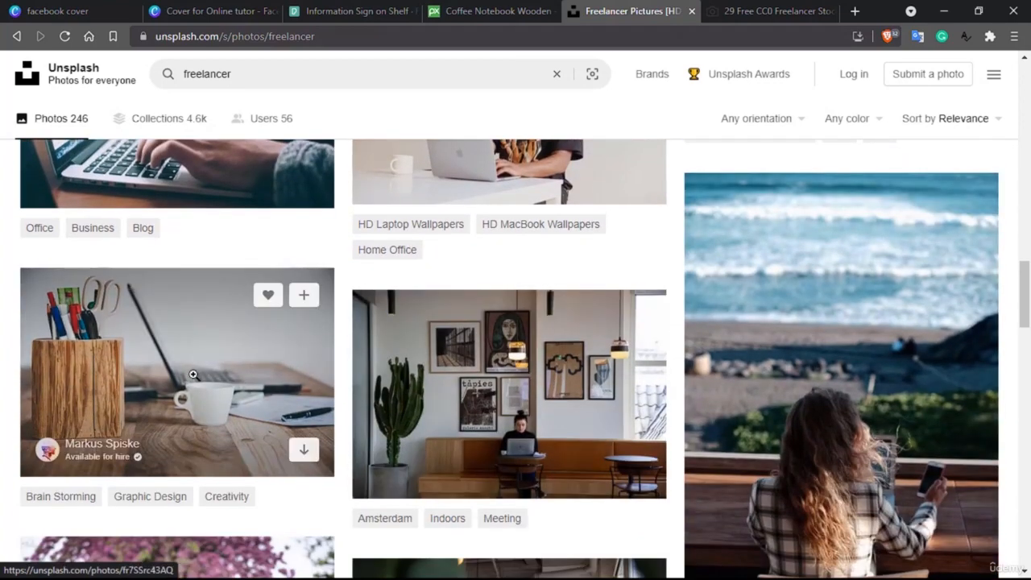
pyautogui.scroll(-2, 195, 375)
pyautogui.scroll(-5, 195, 374)
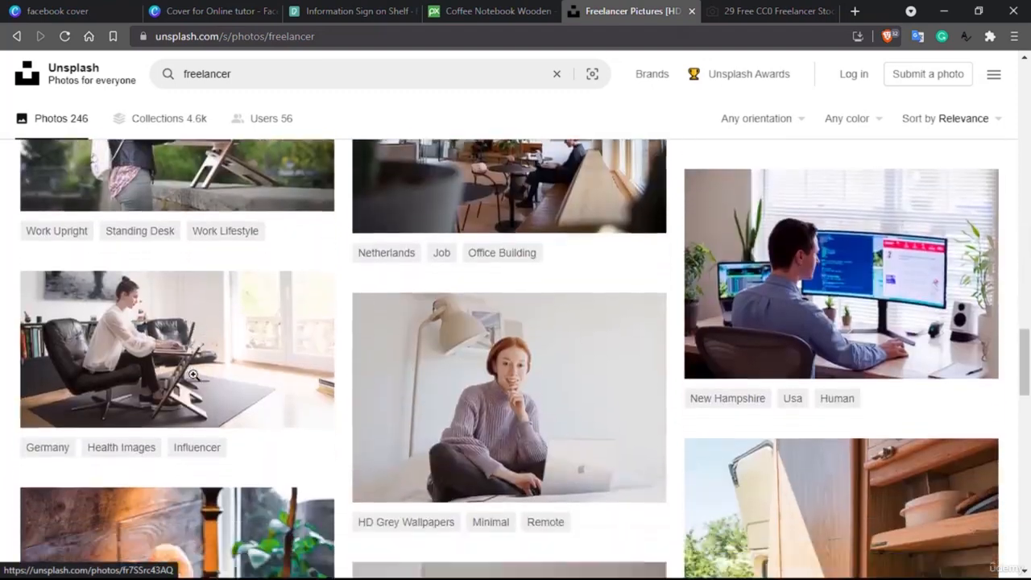
pyautogui.scroll(-2, 194, 381)
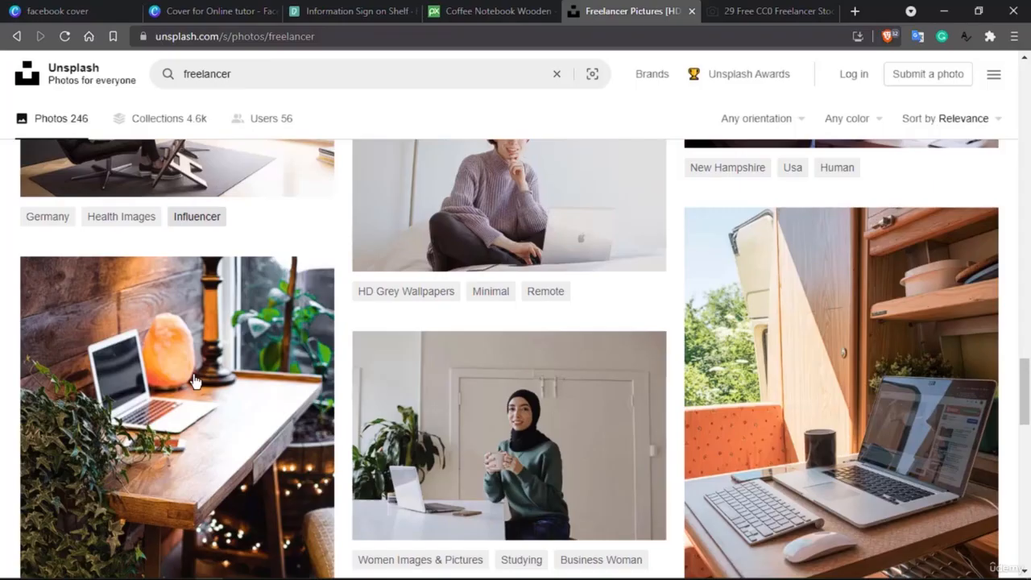
pyautogui.scroll(-1, 194, 377)
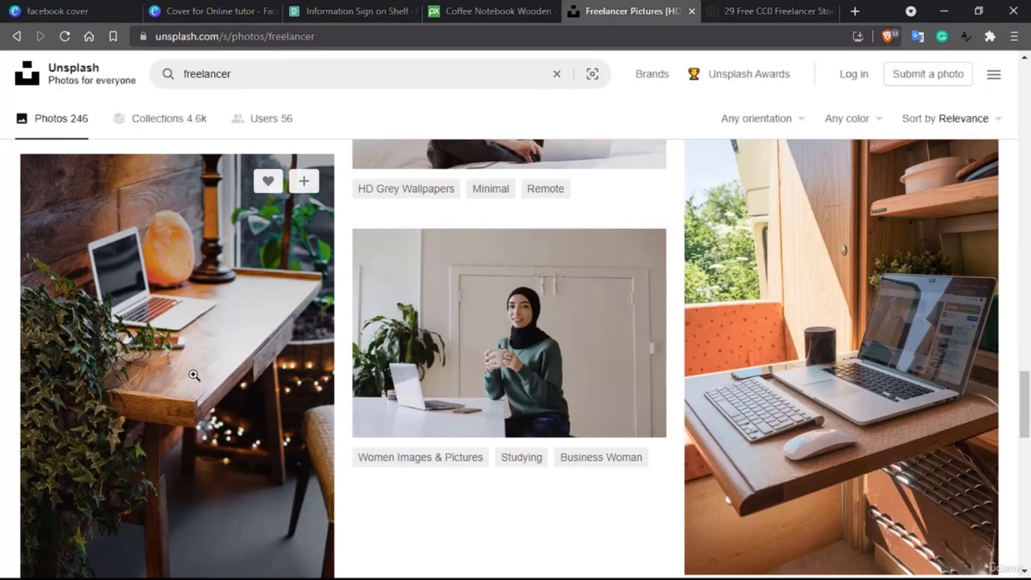
pyautogui.scroll(-6, 196, 380)
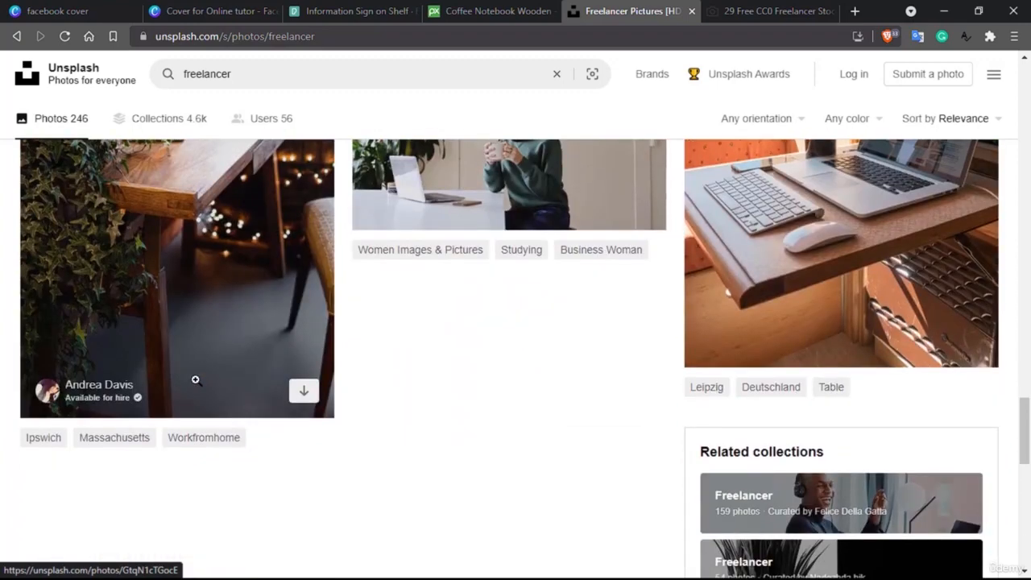
pyautogui.scroll(5, 196, 380)
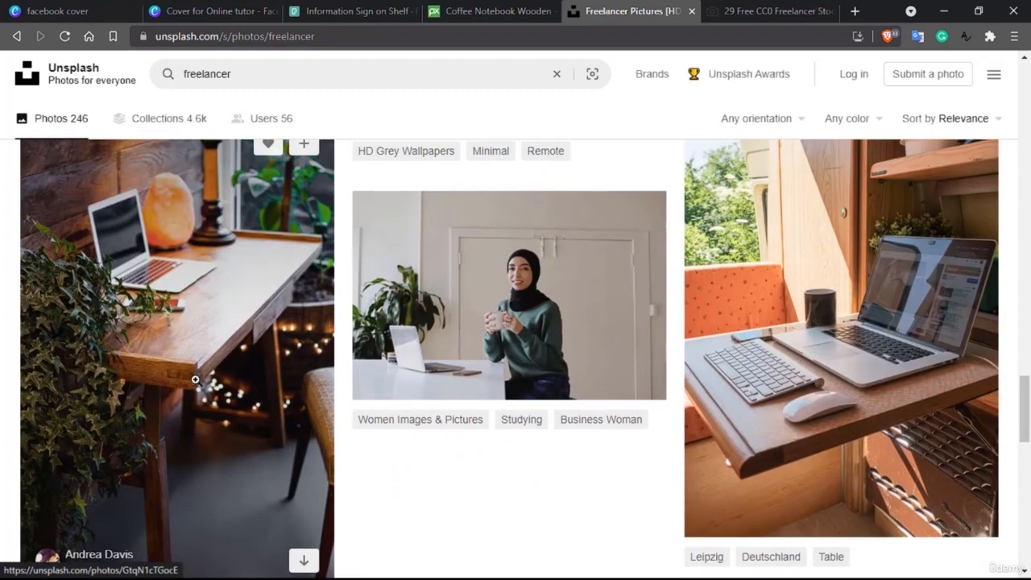
pyautogui.scroll(-7, 403, 382)
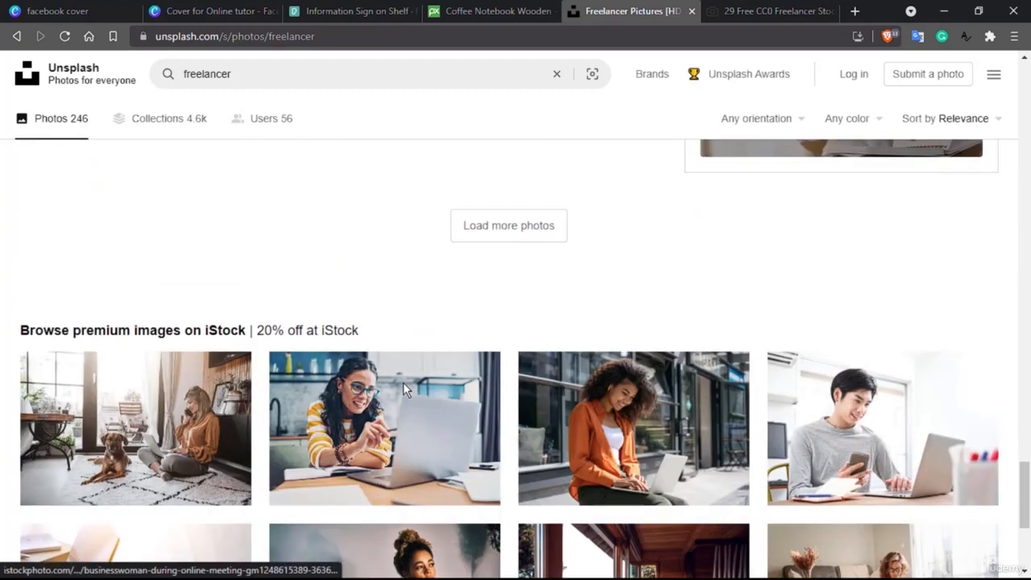
pyautogui.scroll(6, 403, 382)
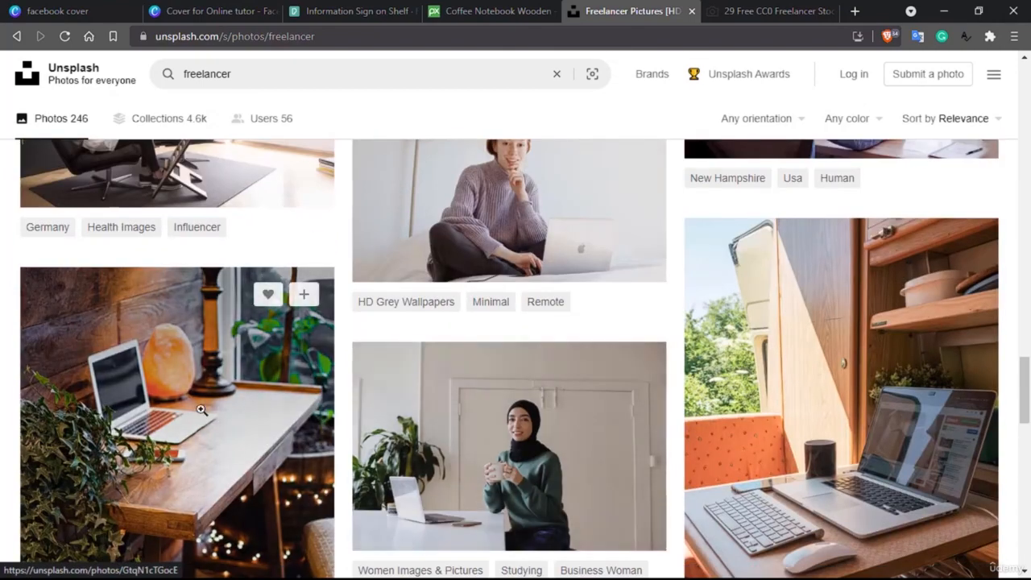
pyautogui.click(202, 410)
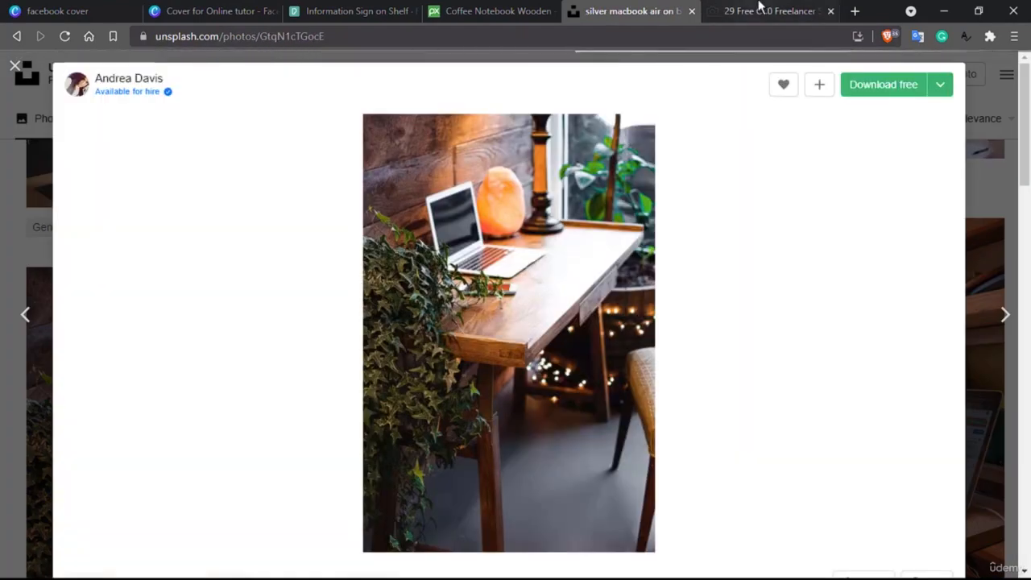
# - Browse StockSnap's freelancer results and open the photo of feet on a table beside a laptop
pyautogui.click(761, 10)
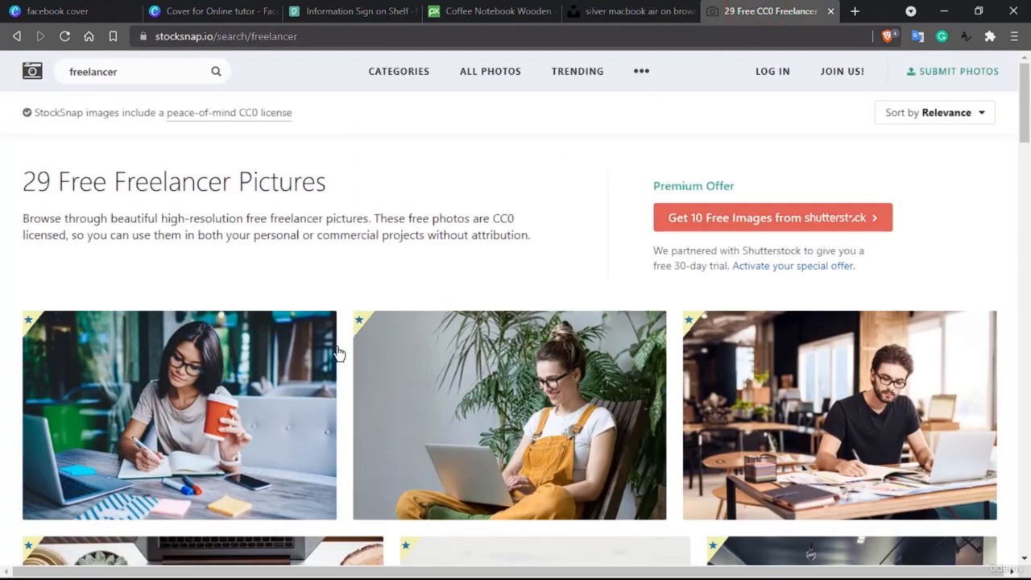
pyautogui.scroll(-4, 339, 353)
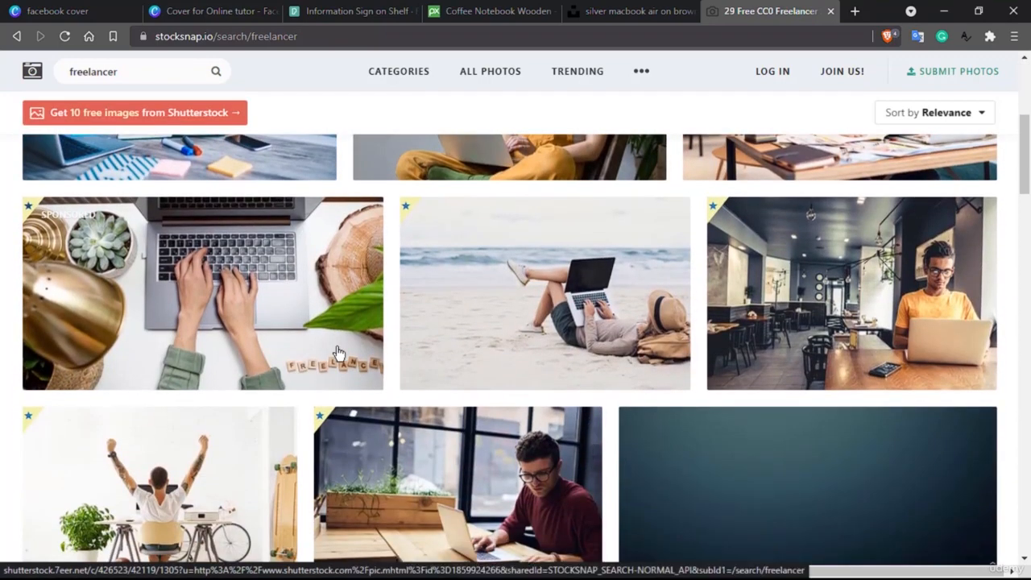
pyautogui.scroll(-3, 339, 353)
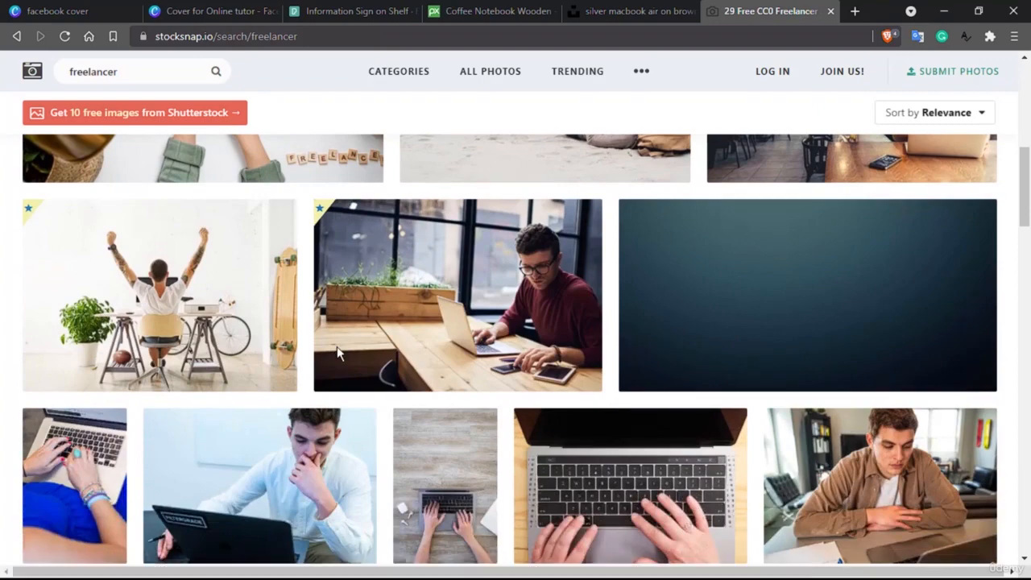
pyautogui.scroll(-3, 339, 353)
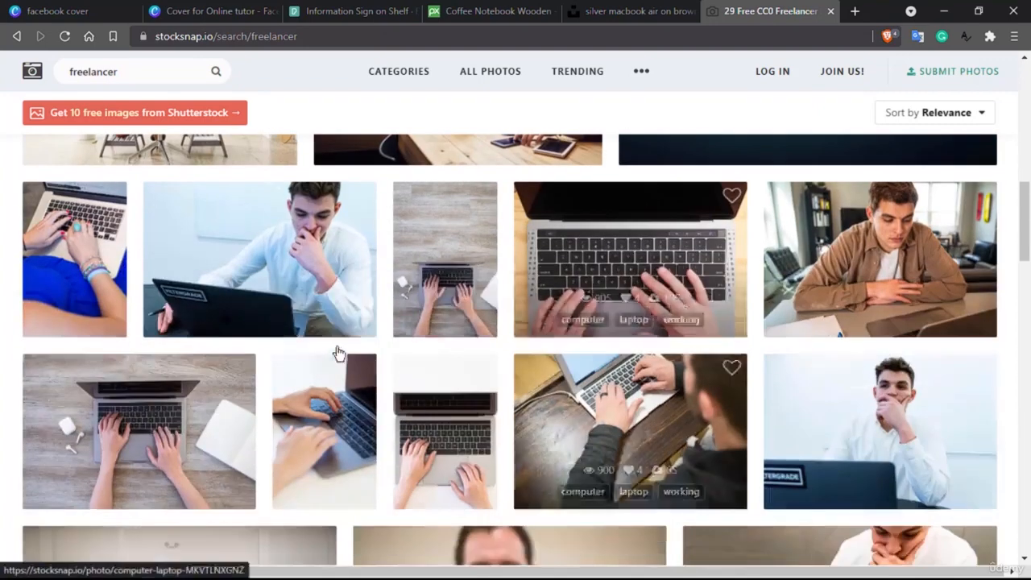
pyautogui.scroll(-5, 339, 353)
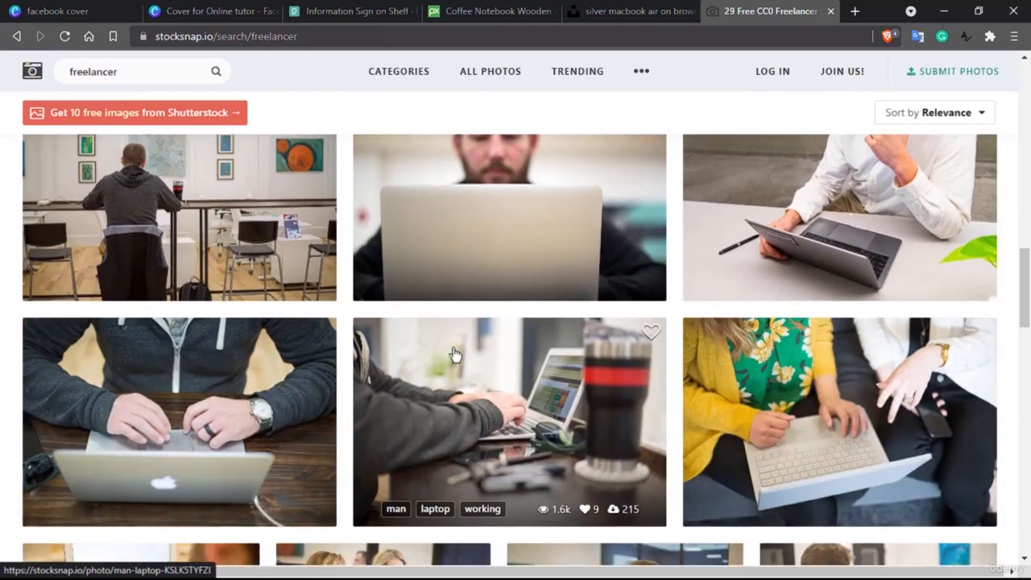
pyautogui.scroll(-3, 456, 357)
pyautogui.scroll(-3, 559, 320)
pyautogui.scroll(-1, 561, 320)
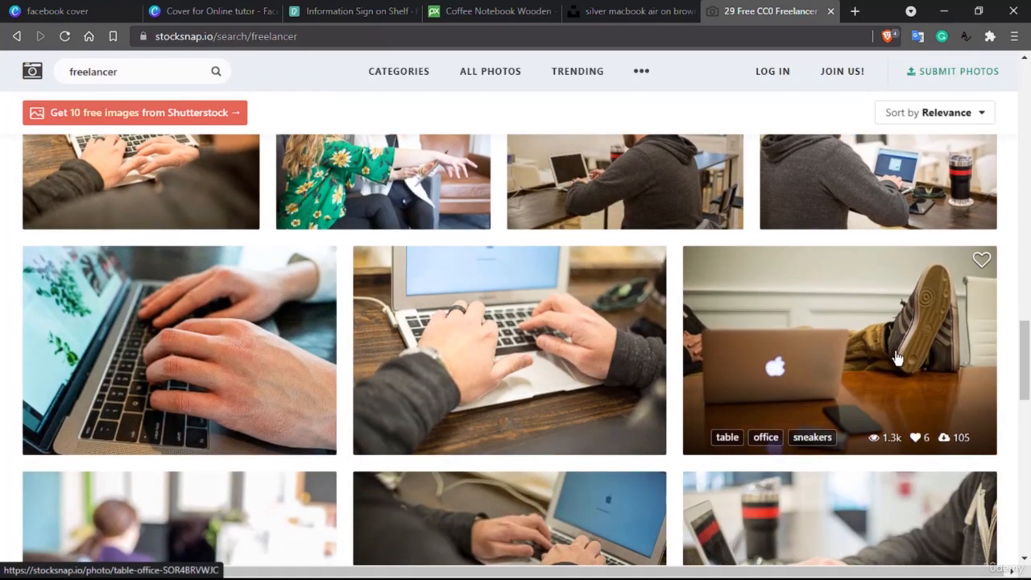
pyautogui.scroll(-1, 896, 358)
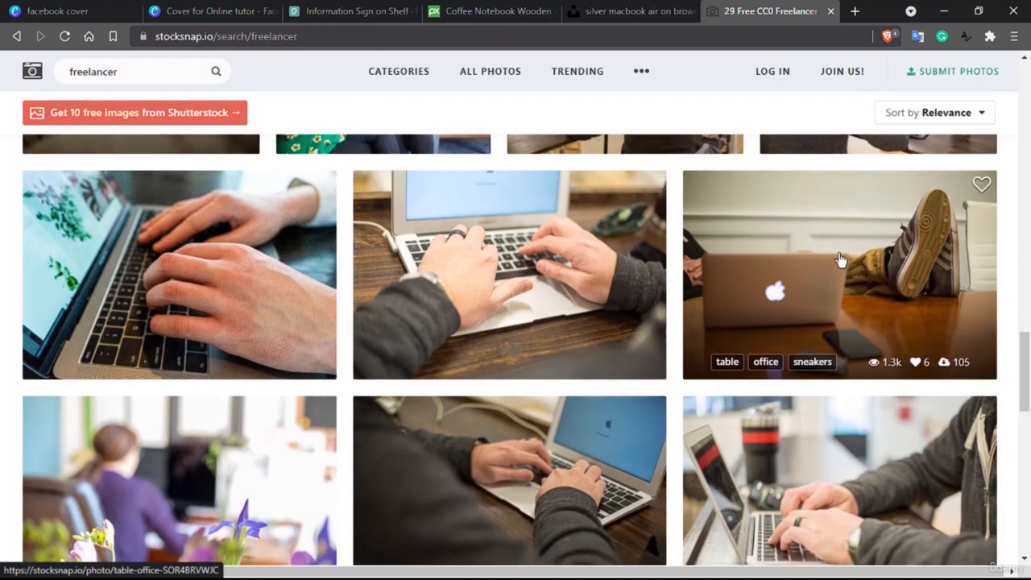
pyautogui.scroll(-2, 841, 259)
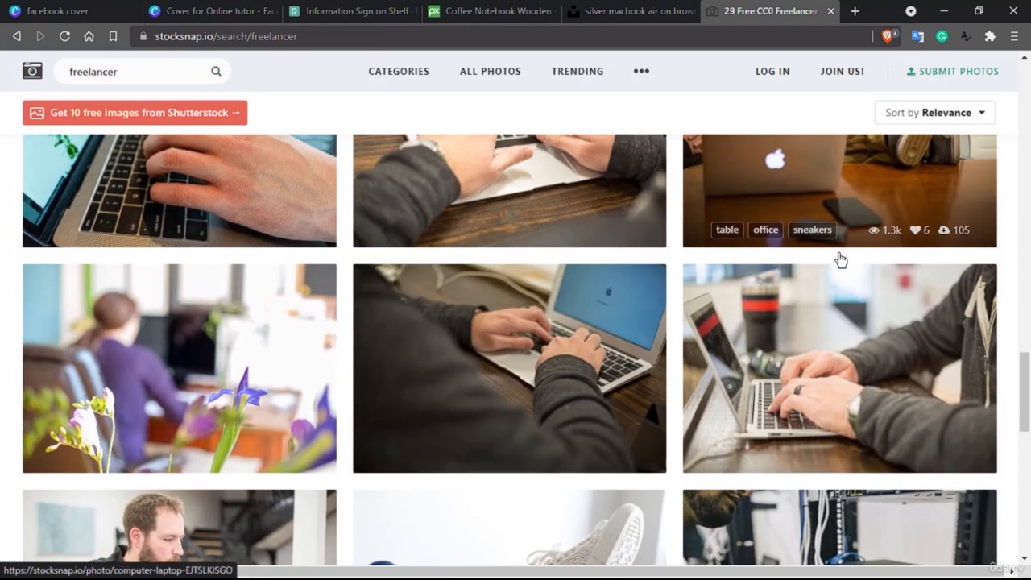
pyautogui.click(810, 174)
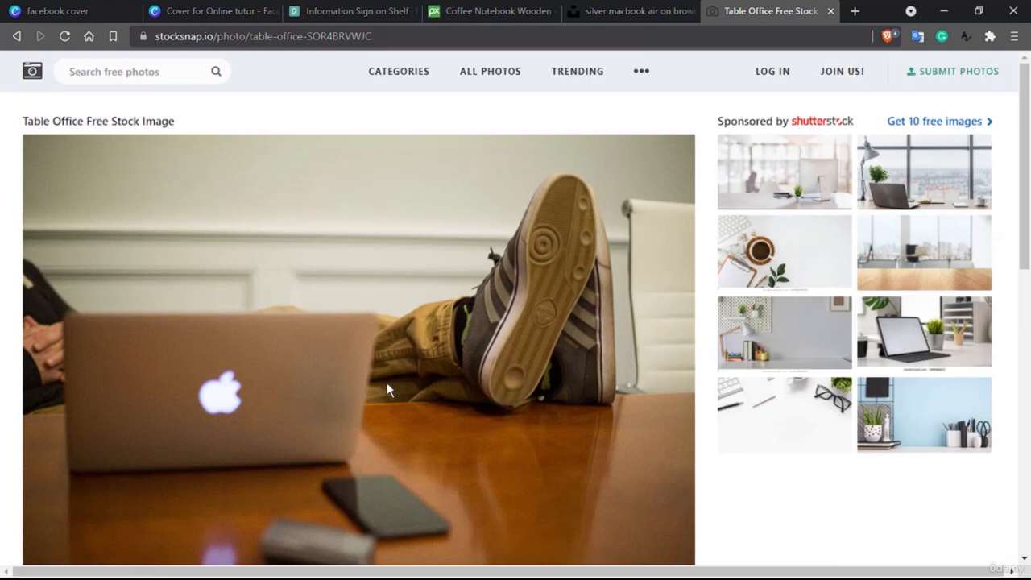
pyautogui.click(328, 7)
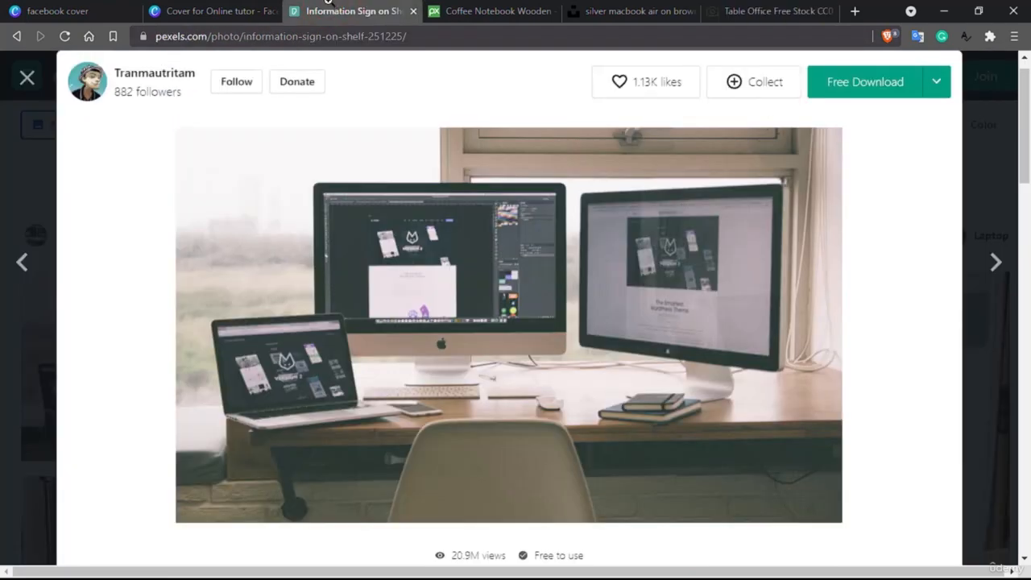
pyautogui.click(465, 8)
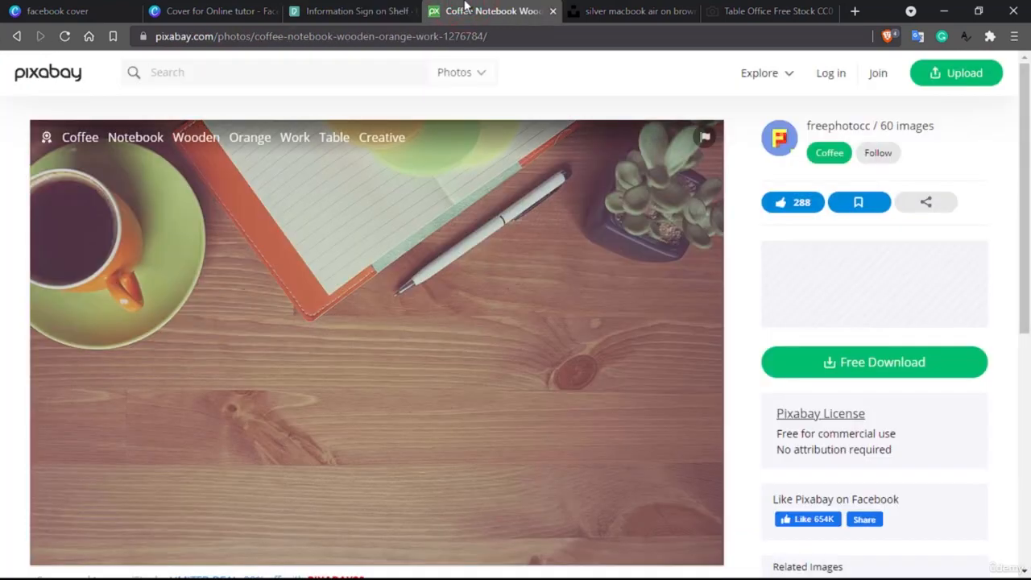
pyautogui.click(622, 10)
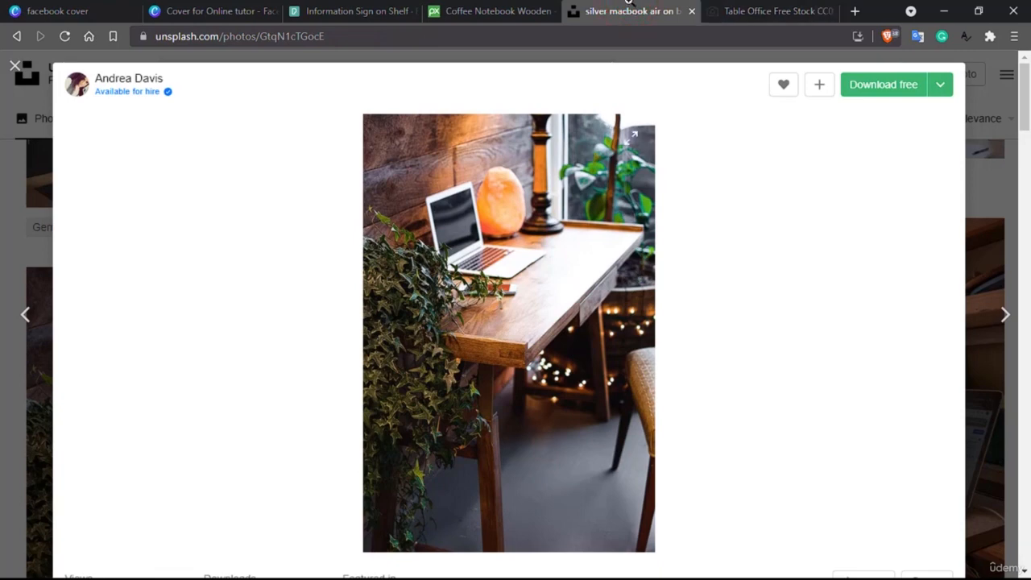
pyautogui.click(754, 9)
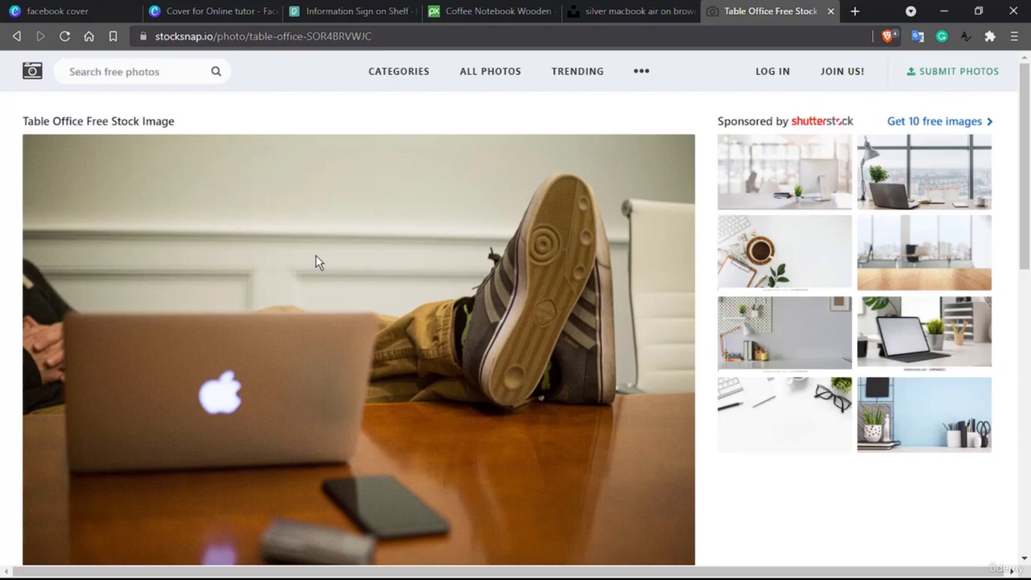
pyautogui.scroll(-3, 418, 341)
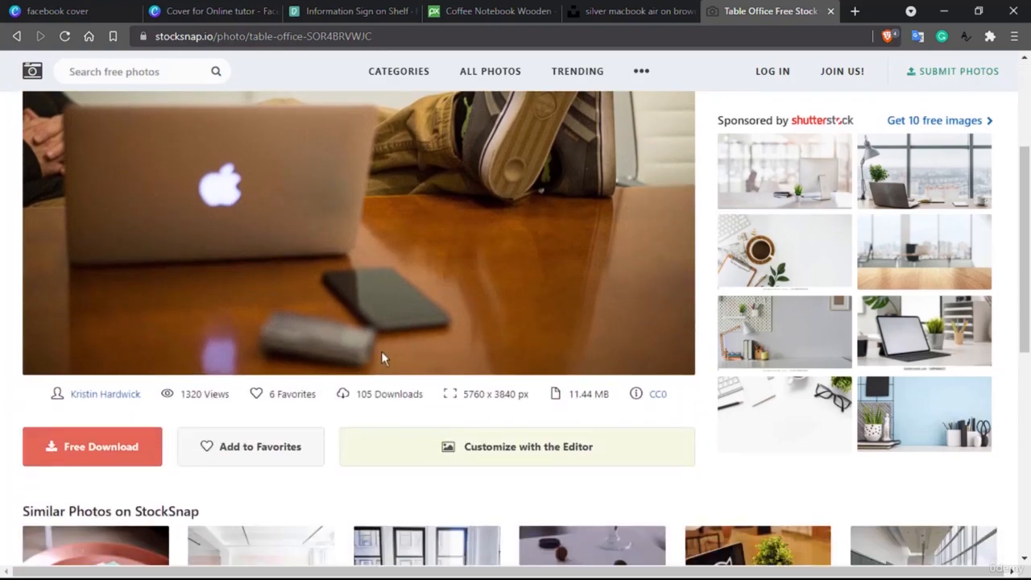
pyautogui.scroll(3, 256, 392)
# - Download the StockSnap table office photo and save it to Downloads
pyautogui.scroll(-3, 256, 390)
pyautogui.click(108, 436)
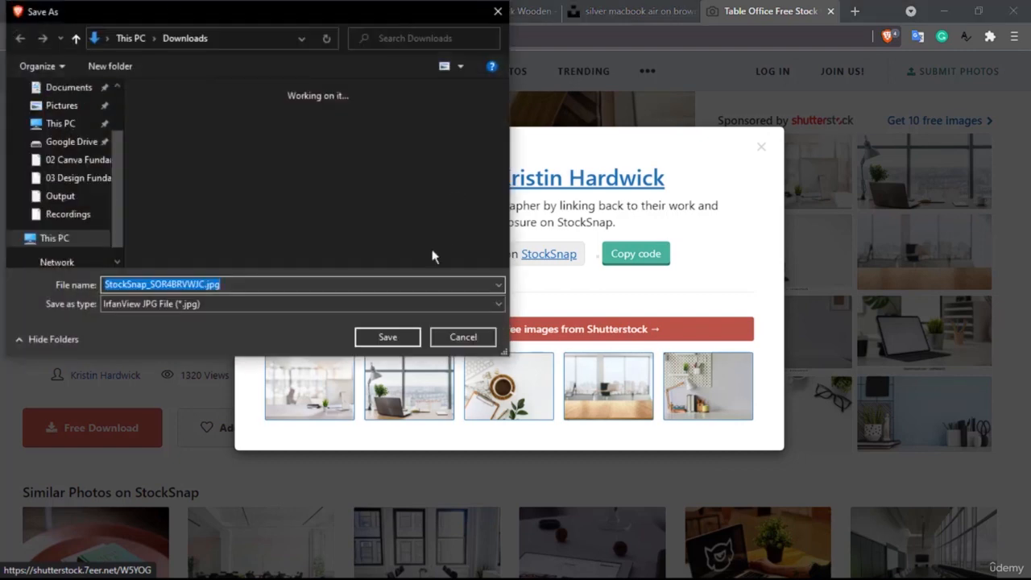
pyautogui.click(372, 342)
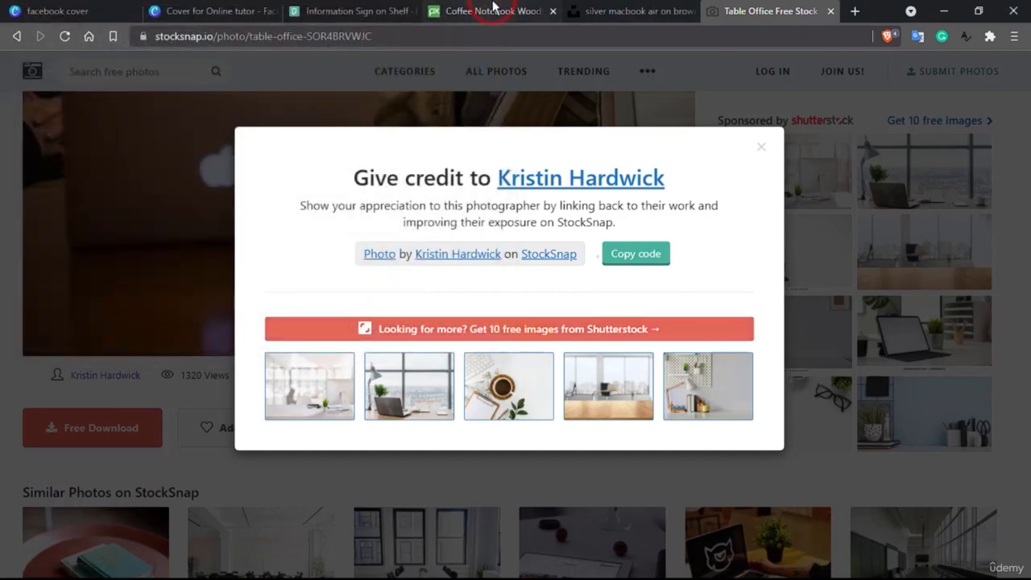
# - Try downloading the Pixabay coffee notebook photo at 2877×1847
pyautogui.click(494, 10)
pyautogui.scroll(-1, 451, 302)
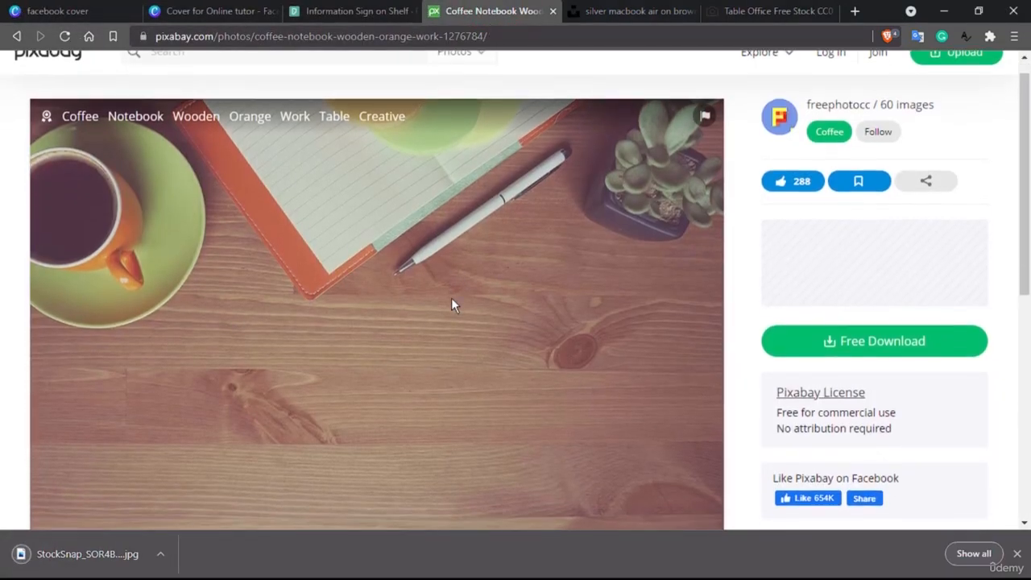
pyautogui.scroll(-2, 451, 304)
pyautogui.click(856, 317)
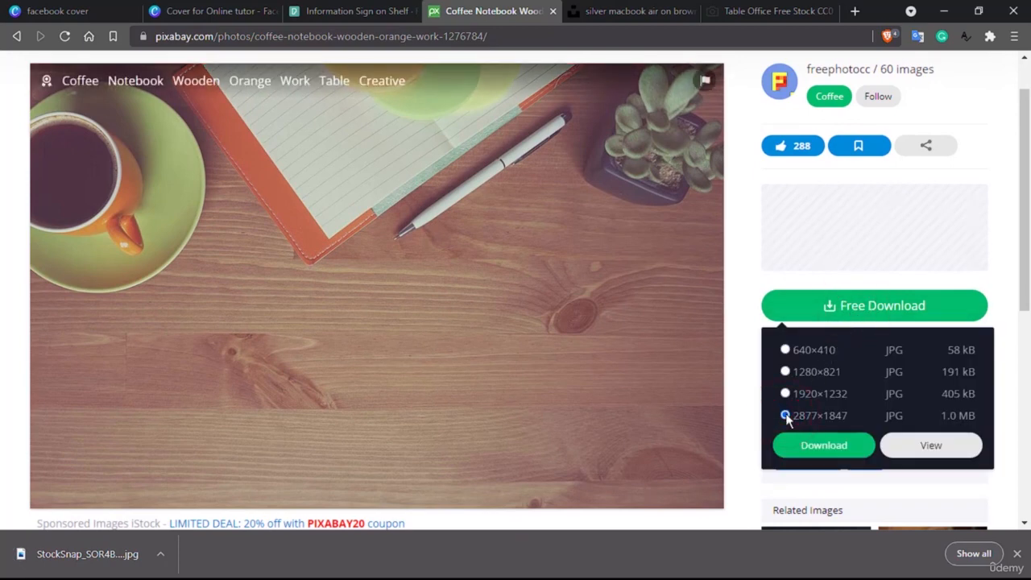
pyautogui.click(812, 448)
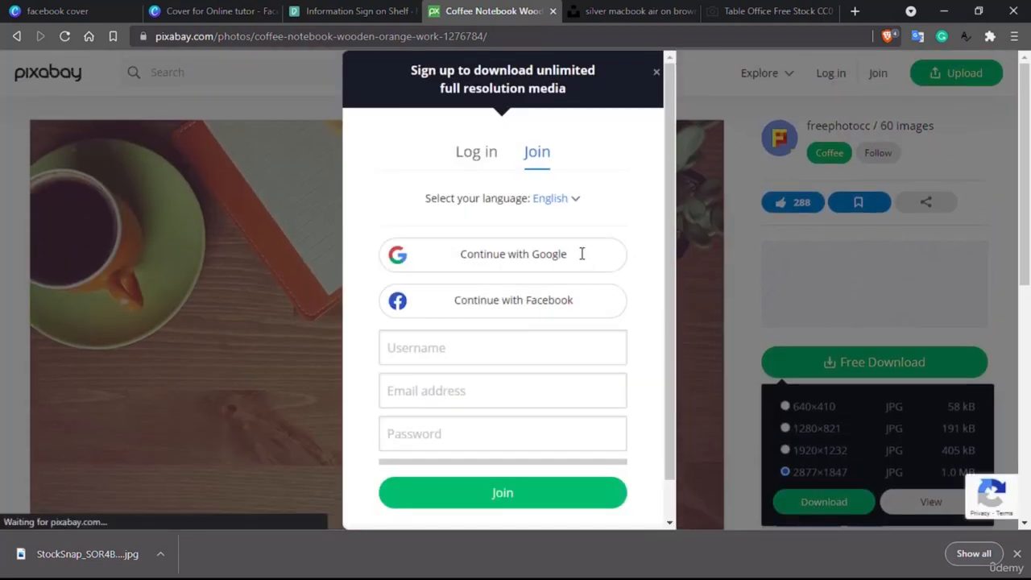
# - Save the Pexels monitors photo to Downloads and return to the Canva cover design
pyautogui.click(338, 8)
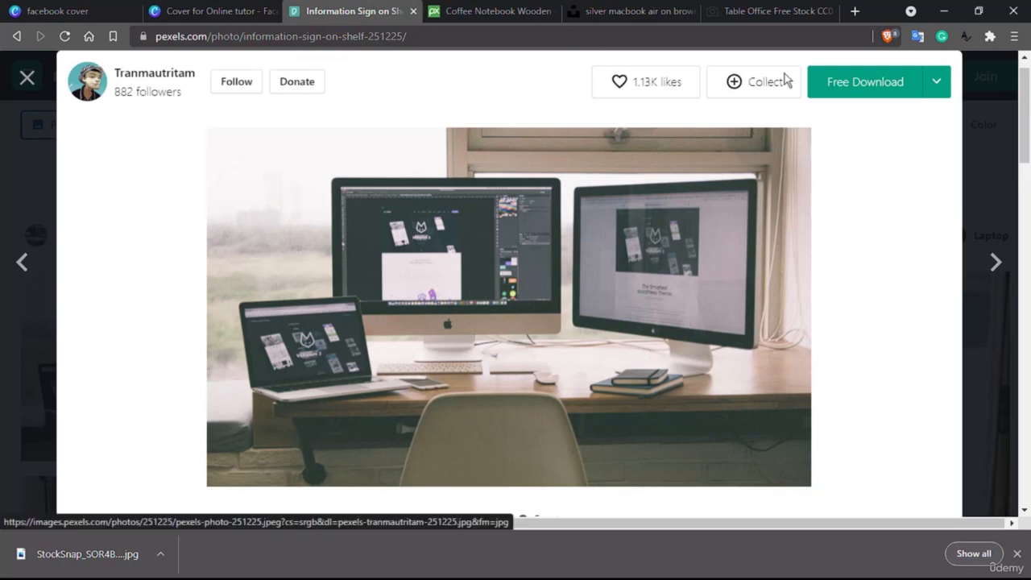
pyautogui.click(861, 88)
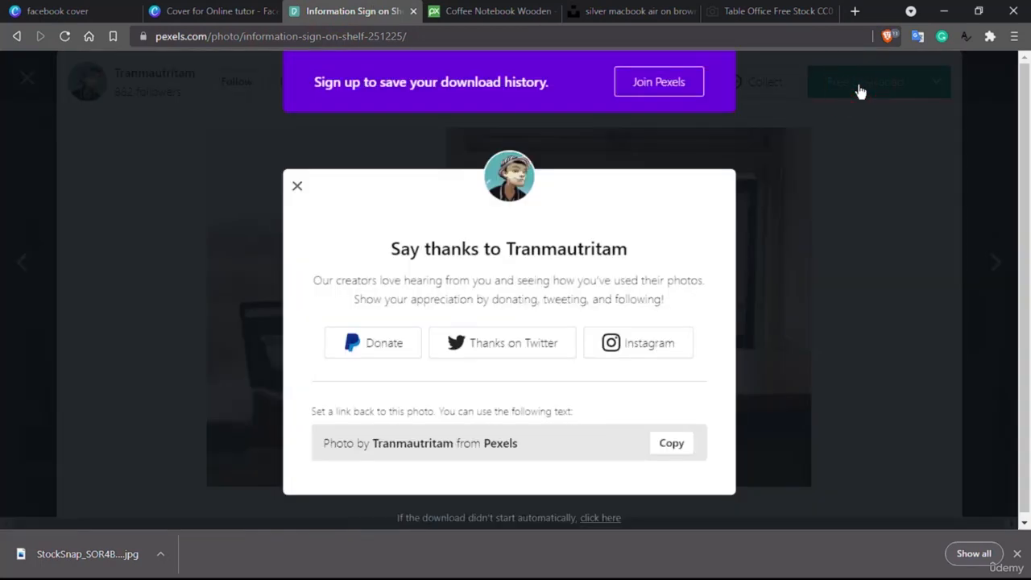
pyautogui.click(385, 337)
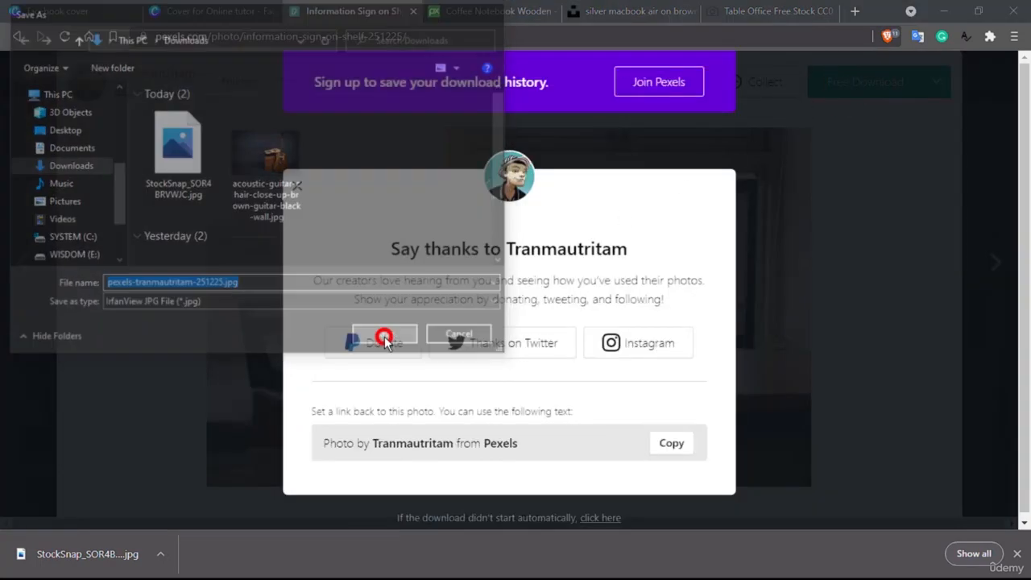
pyautogui.click(200, 7)
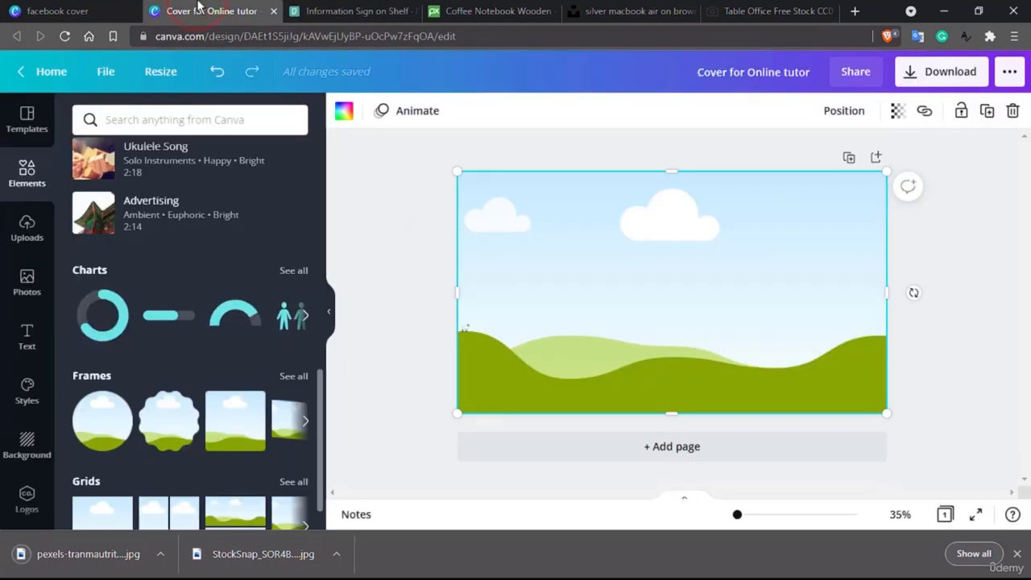
# - Upload the downloaded Pexels monitors photo and StockSnap table office photo into Canva's Uploads
pyautogui.click(21, 229)
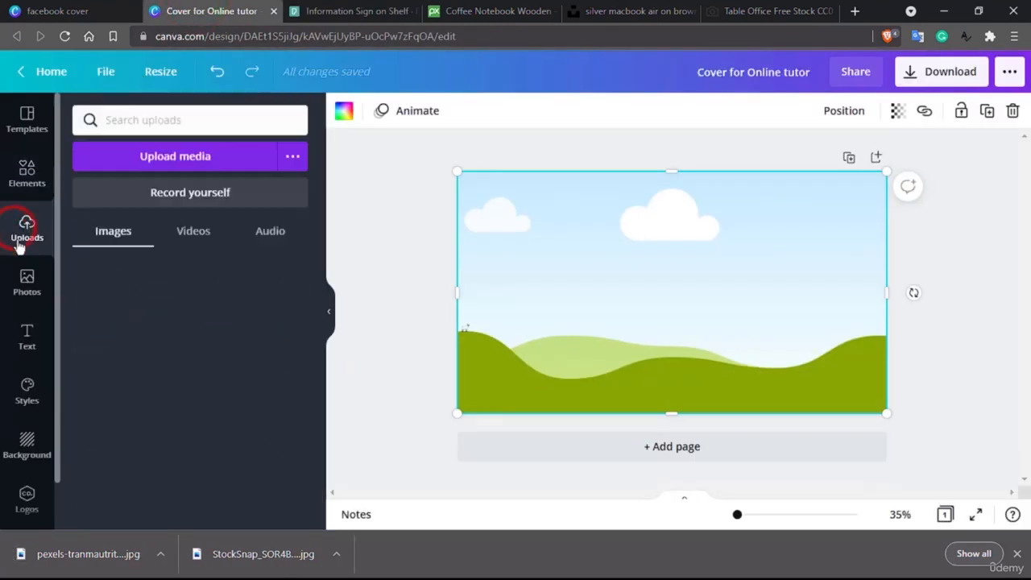
pyautogui.moveTo(89, 574); pyautogui.dragTo(239, 494)
pyautogui.moveTo(261, 570); pyautogui.dragTo(173, 314)
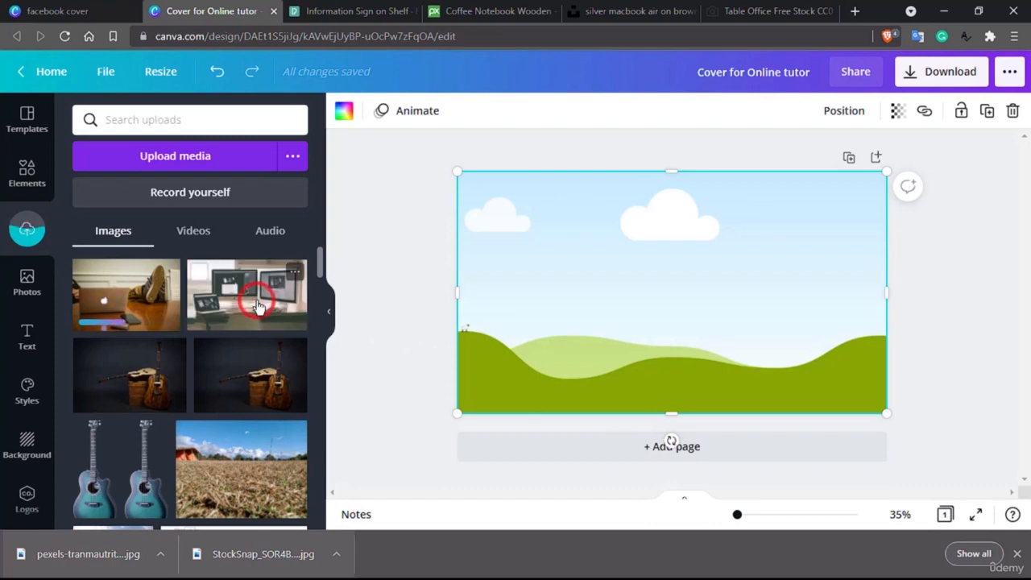
# - Replace the cloud-and-hills scene with the feet-on-table laptop photo as the full-page background
pyautogui.click(258, 306)
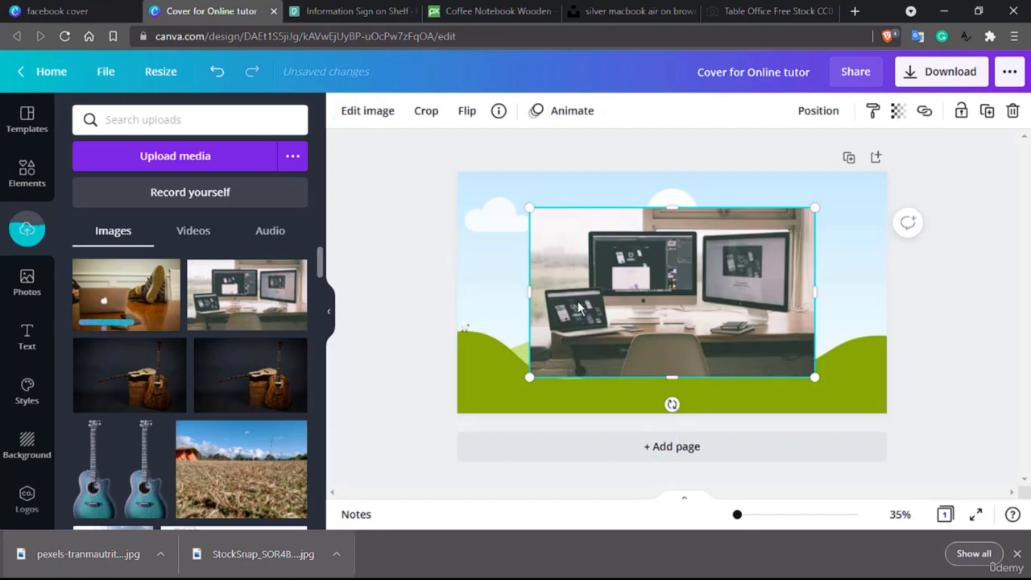
pyautogui.press('Delete')
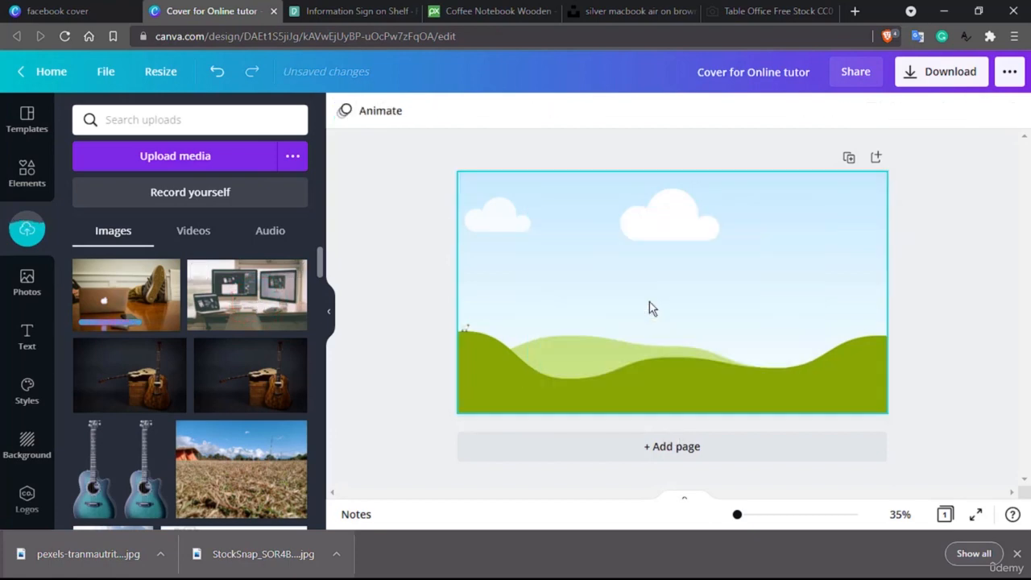
pyautogui.click(265, 302)
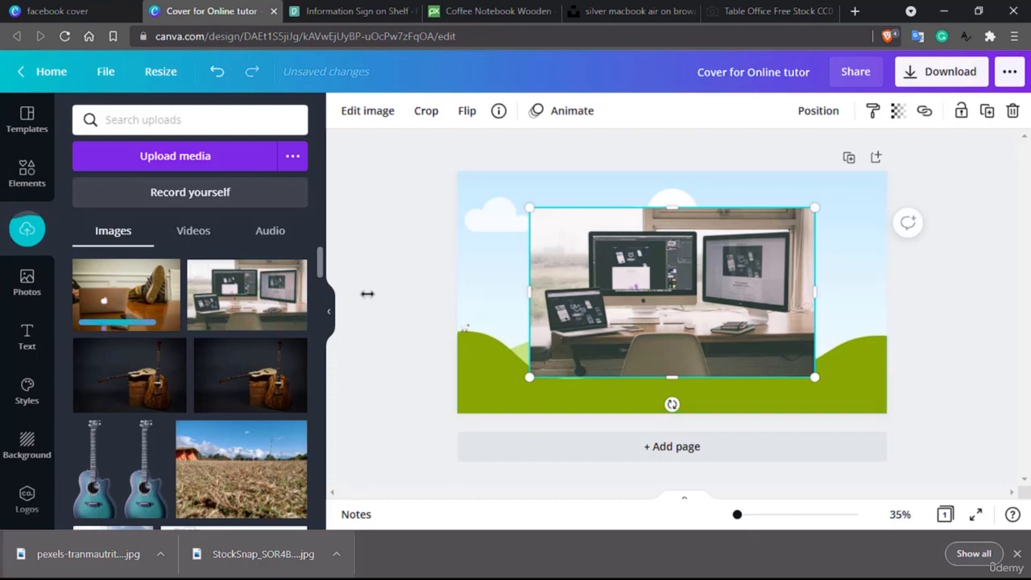
pyautogui.press('Delete')
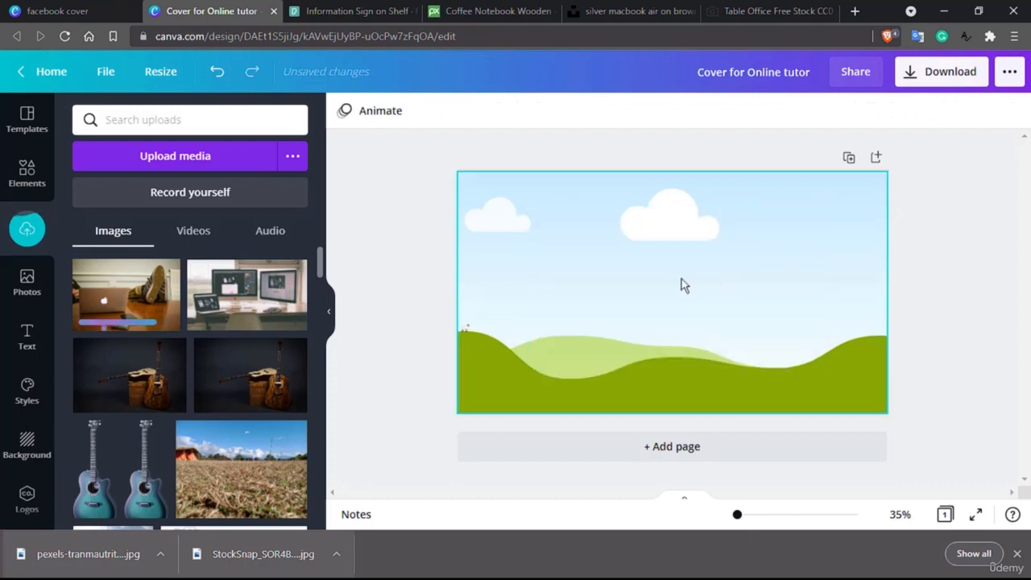
pyautogui.moveTo(243, 303); pyautogui.dragTo(693, 302)
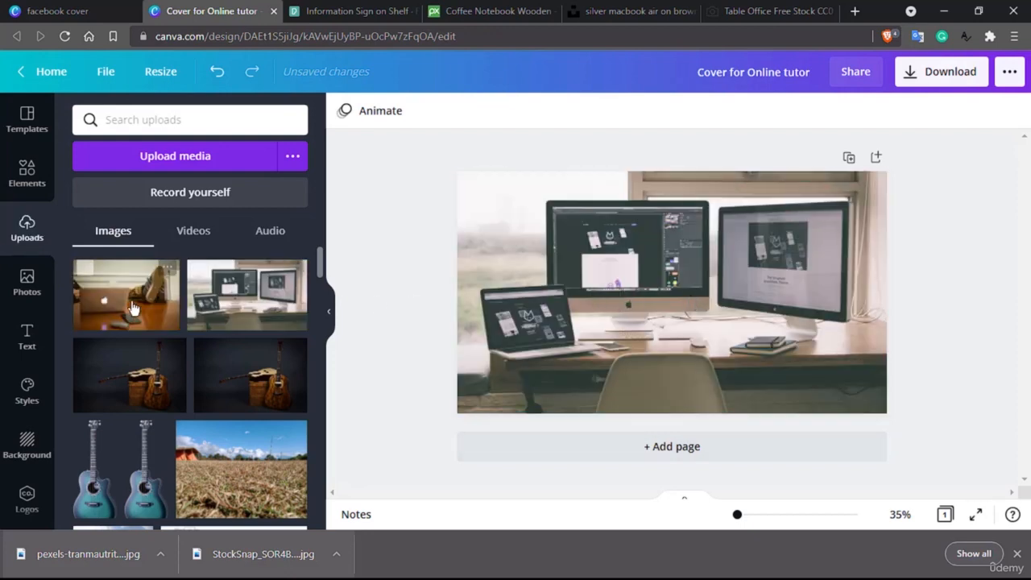
pyautogui.moveTo(129, 296); pyautogui.dragTo(606, 301)
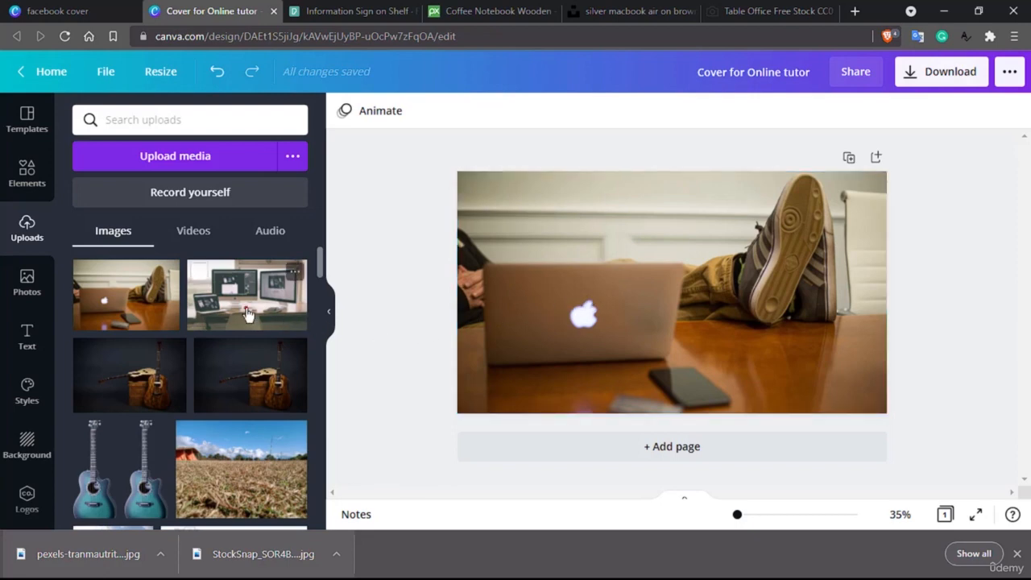
pyautogui.click(247, 314)
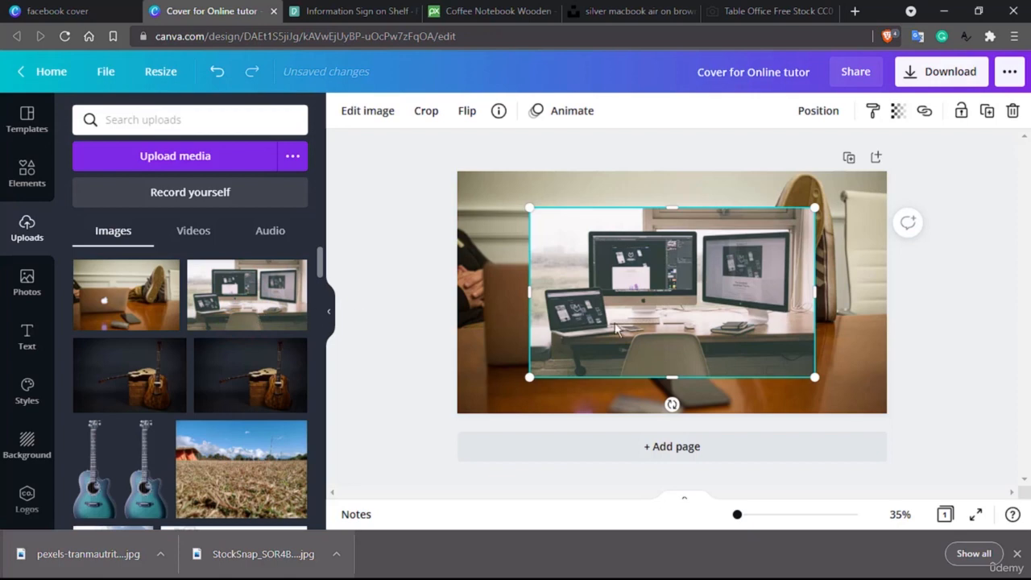
pyautogui.press('Delete')
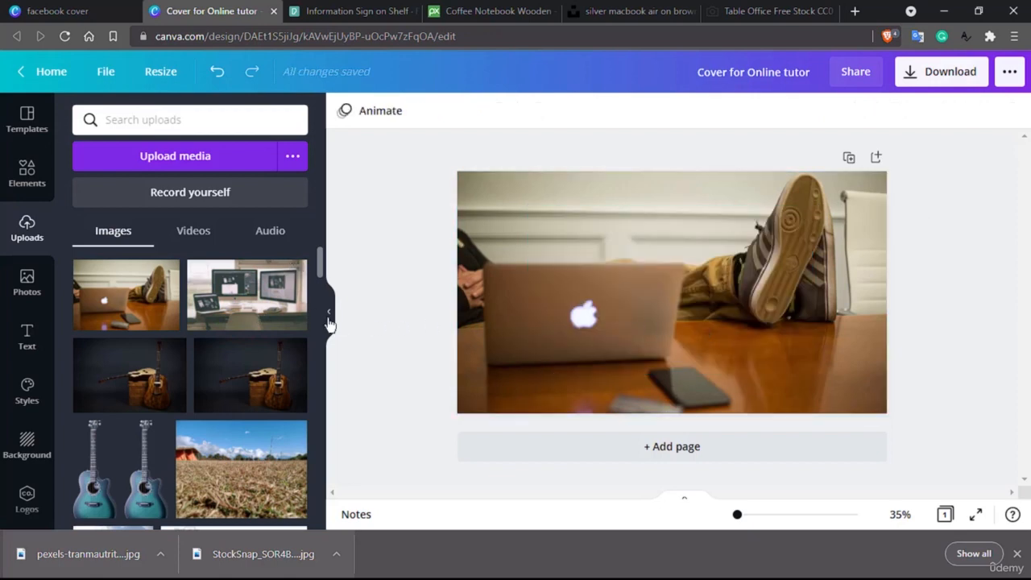
pyautogui.click(652, 276)
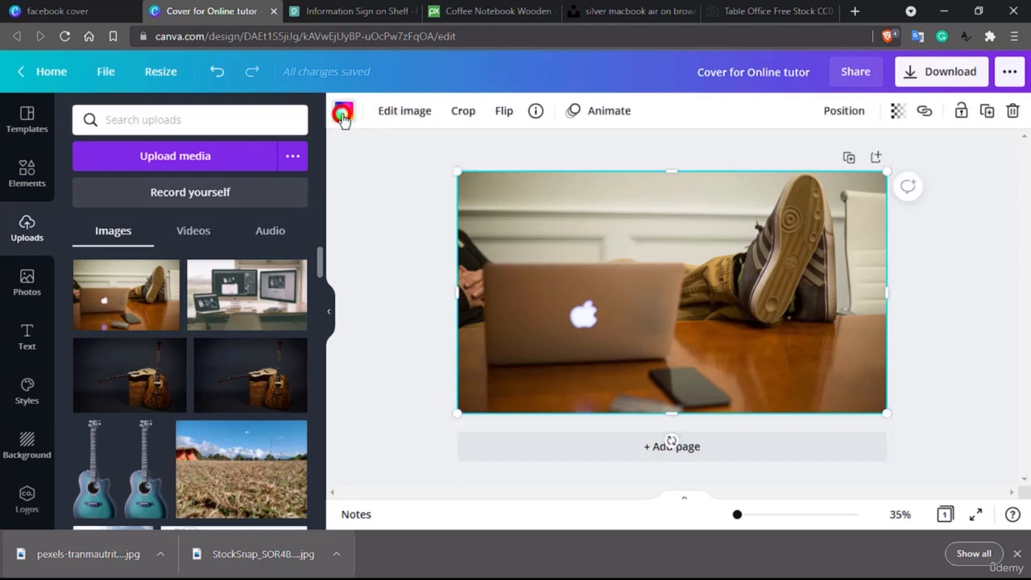
# - Open Edit image for the laptop background and scroll to the Filters section
pyautogui.click(342, 115)
pyautogui.scroll(-3, 225, 249)
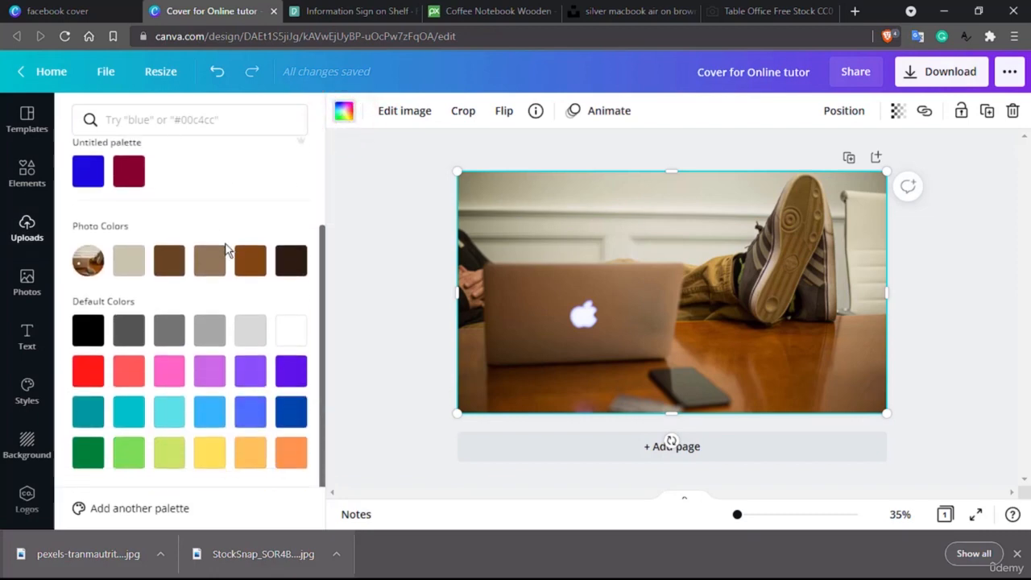
pyautogui.scroll(3, 226, 250)
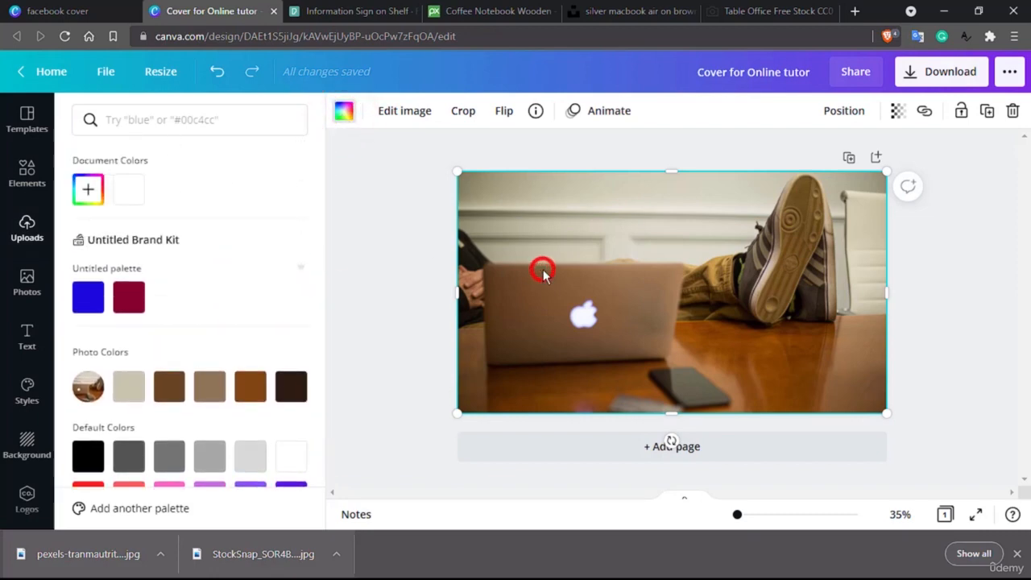
pyautogui.click(419, 109)
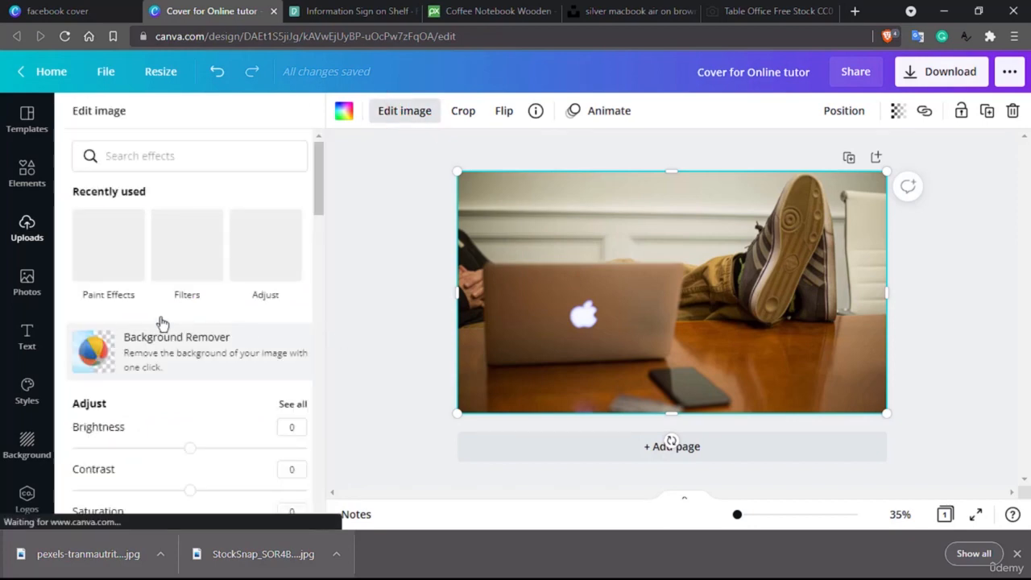
pyautogui.scroll(-5, 157, 322)
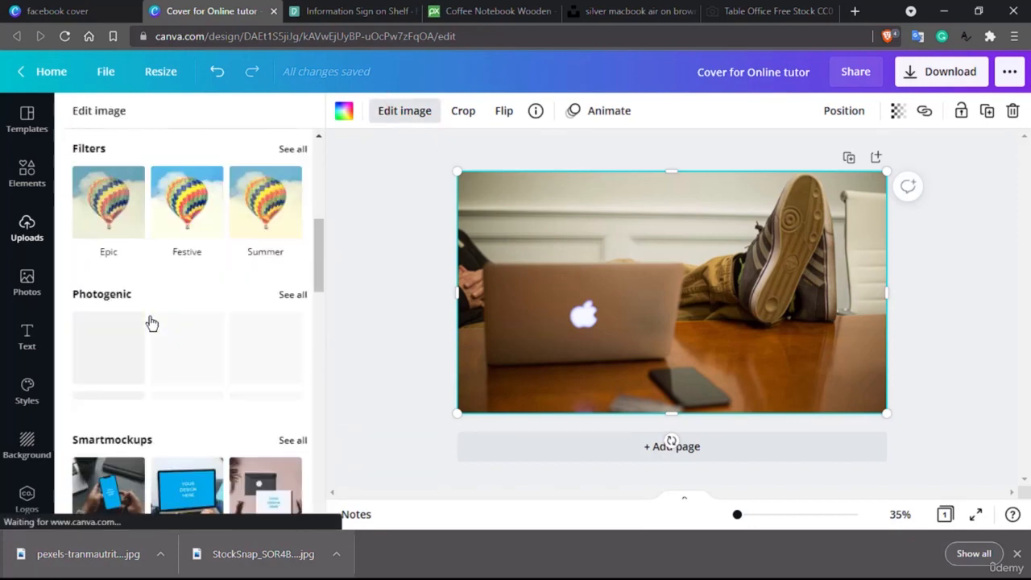
pyautogui.scroll(-8, 151, 323)
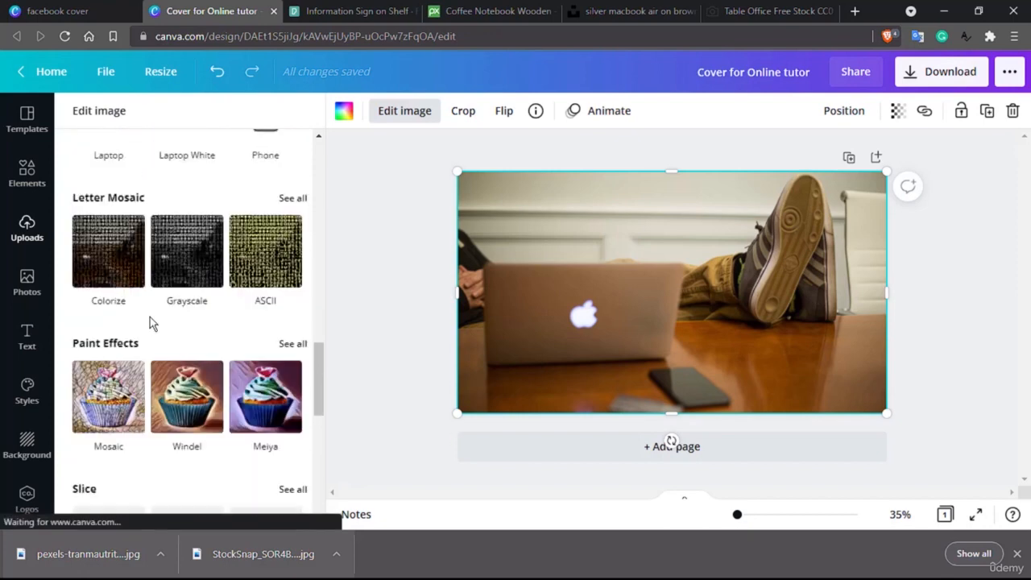
pyautogui.scroll(-5, 152, 323)
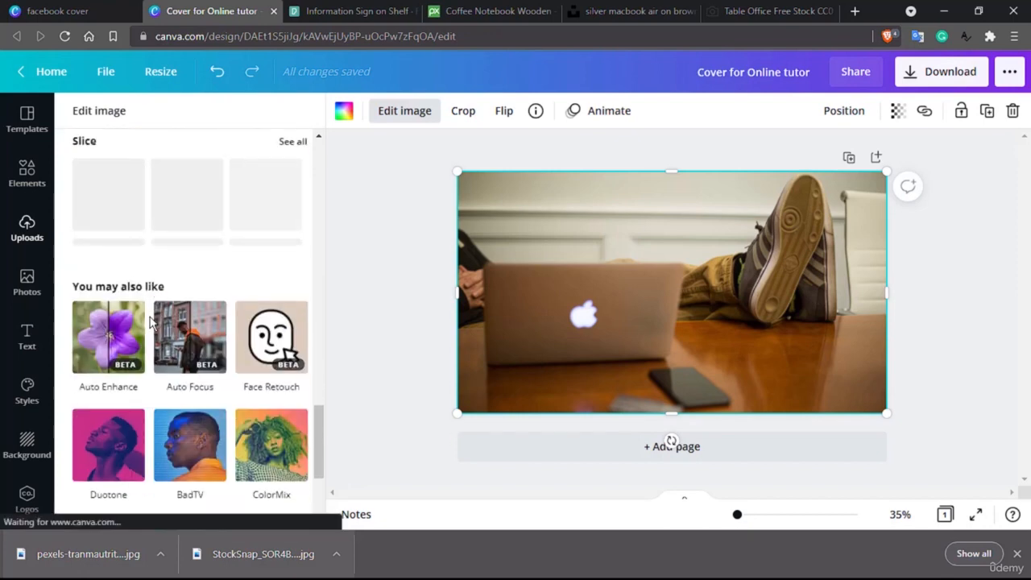
pyautogui.scroll(-5, 149, 321)
pyautogui.scroll(8, 150, 321)
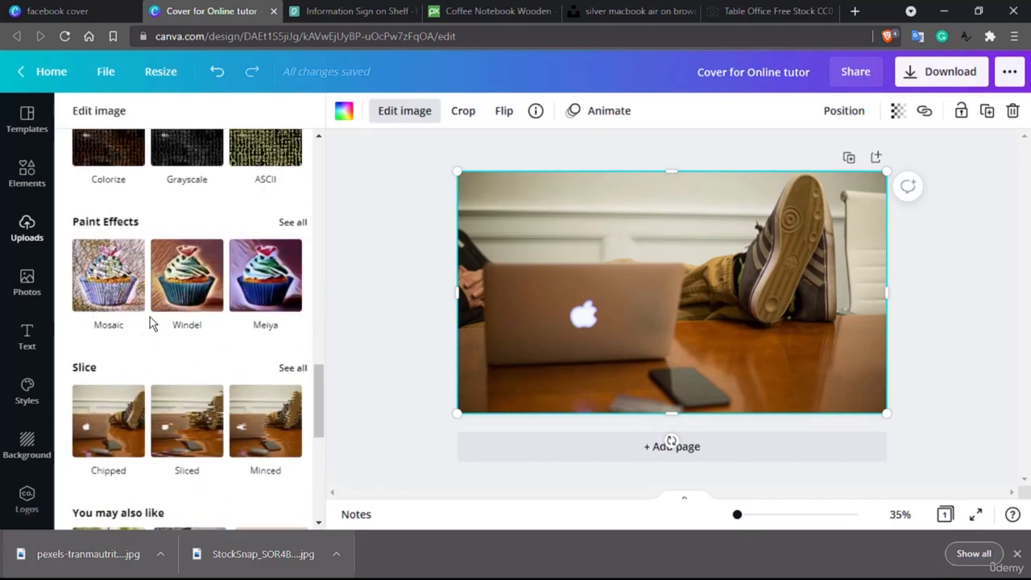
pyautogui.scroll(-3, 150, 321)
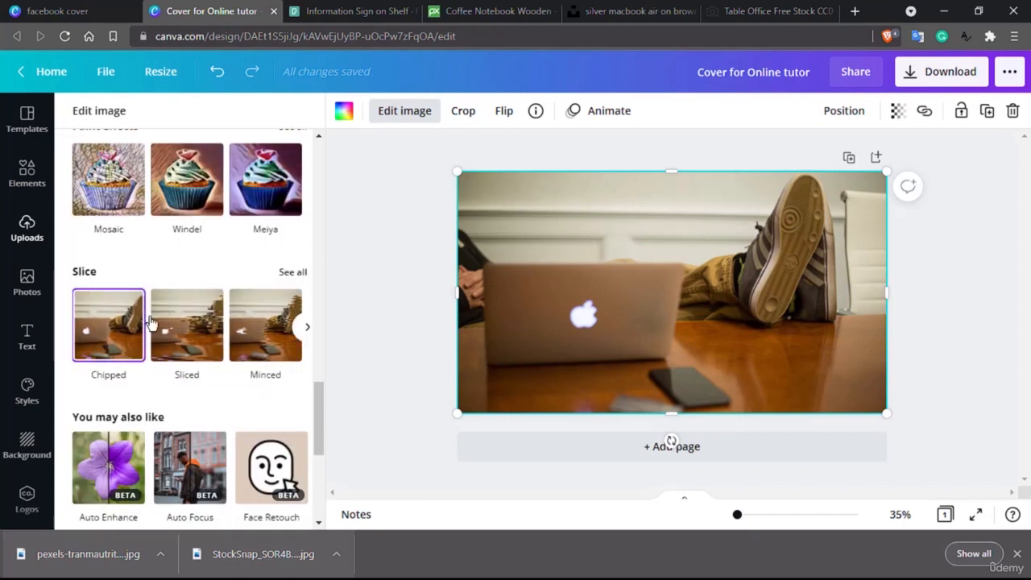
pyautogui.scroll(6, 150, 321)
pyautogui.scroll(6, 150, 321)
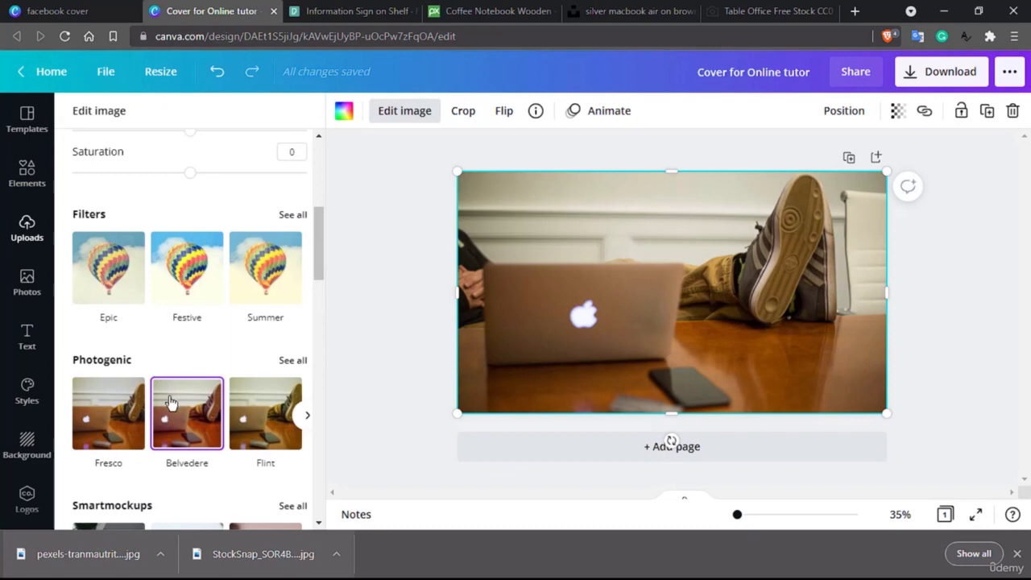
pyautogui.scroll(3, 169, 403)
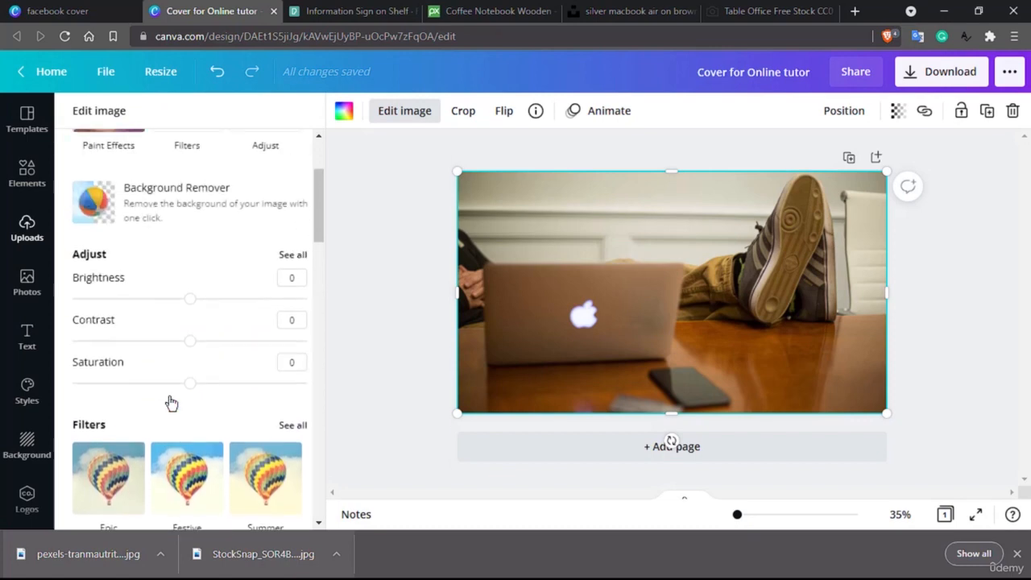
pyautogui.scroll(-2, 168, 398)
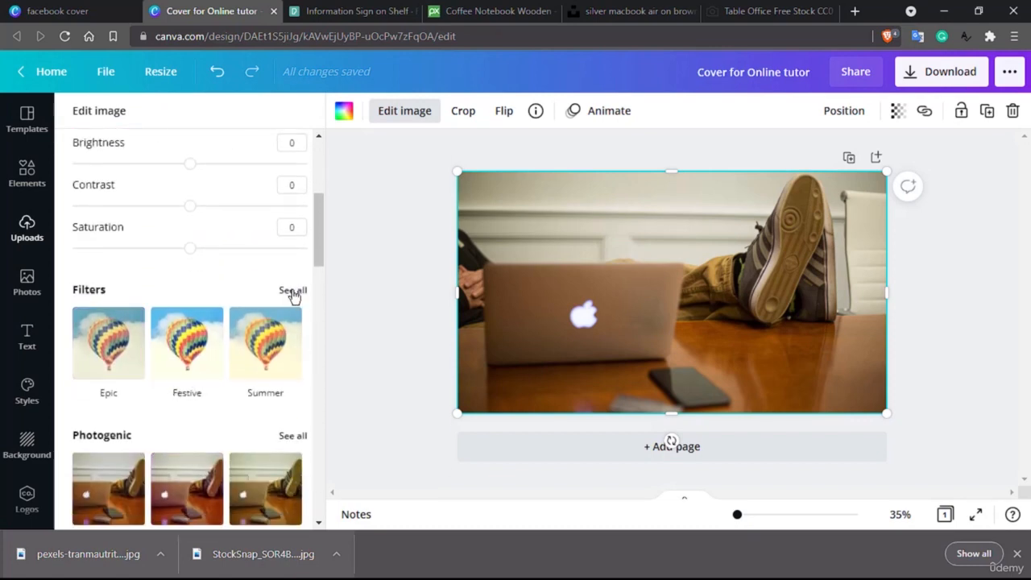
pyautogui.scroll(3, 292, 296)
pyautogui.scroll(-3, 292, 295)
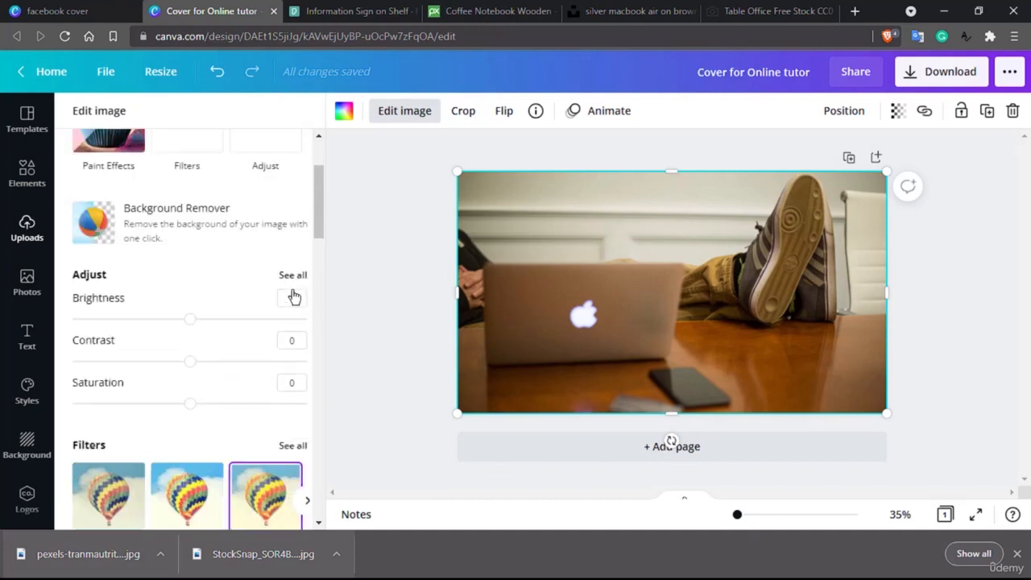
# - Show all filters, try The blues on the photo, then remove it again
pyautogui.click(292, 309)
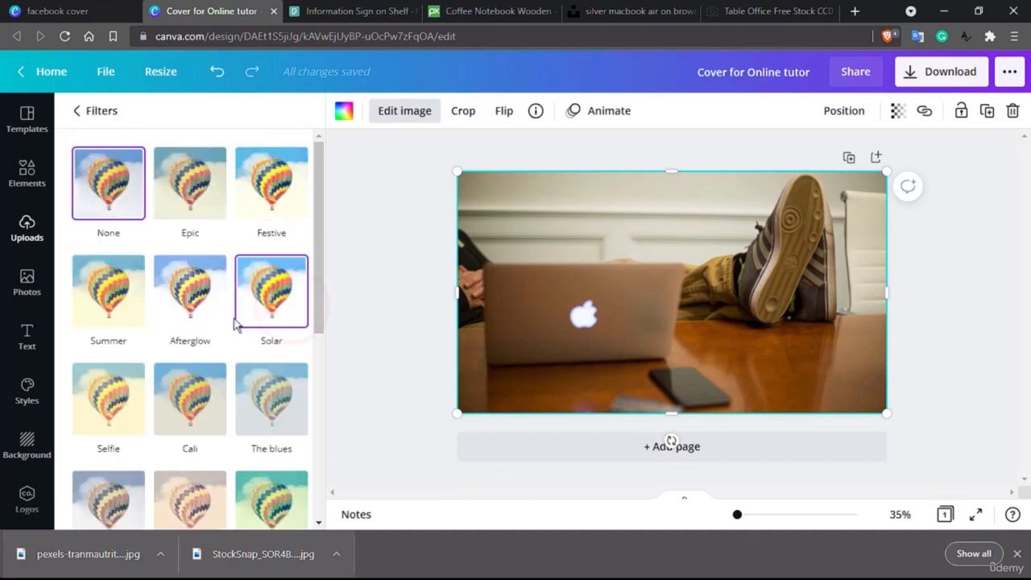
pyautogui.scroll(-3, 215, 329)
pyautogui.scroll(-1, 214, 329)
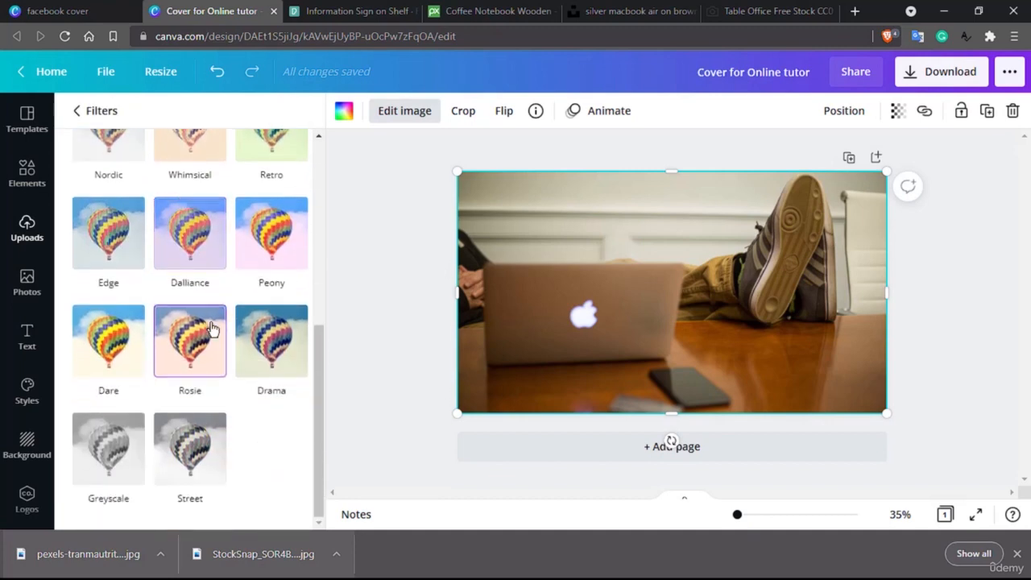
pyautogui.scroll(4, 214, 328)
pyautogui.click(258, 327)
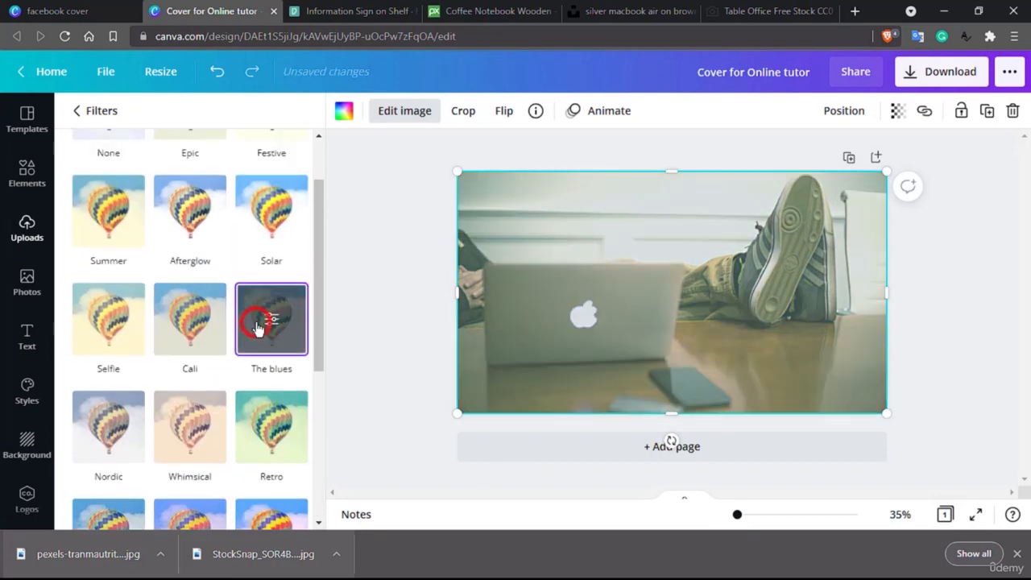
pyautogui.click(258, 326)
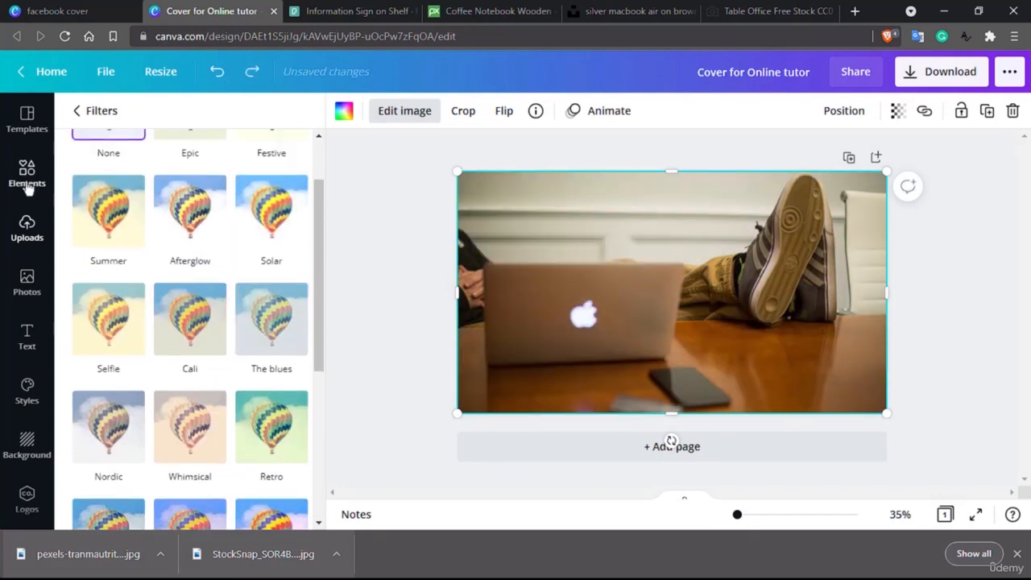
# - Search Elements for 'rectangle' and place a plain beige rectangle on the cover
pyautogui.click(19, 178)
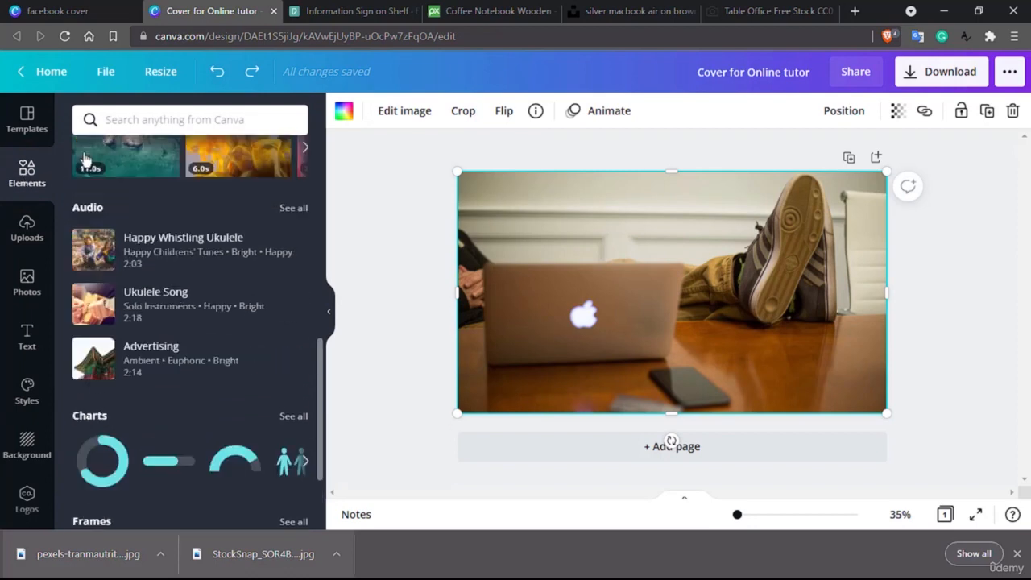
pyautogui.click(170, 121)
pyautogui.write('re')
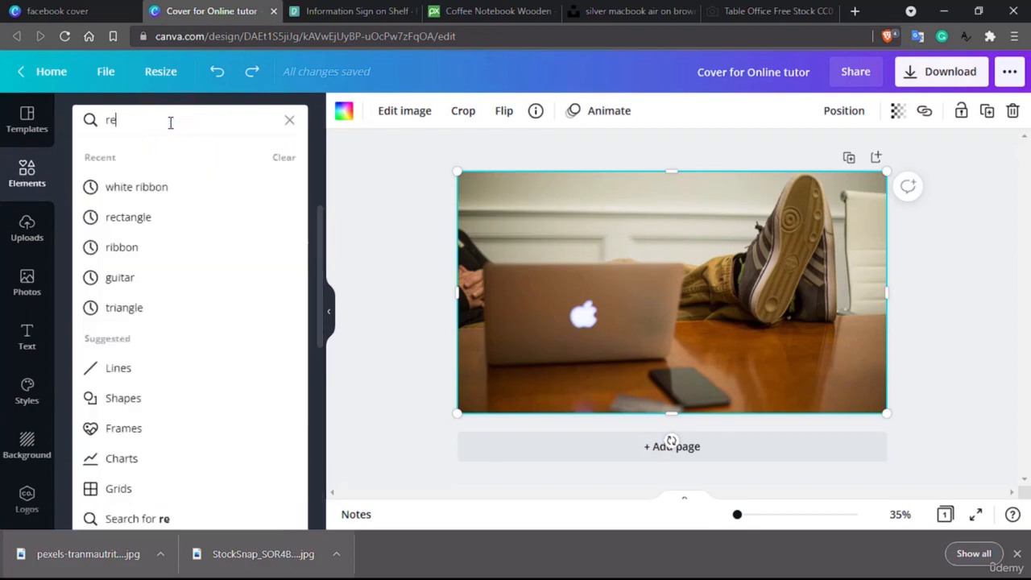
pyautogui.write('ctangle')
pyautogui.press('Return')
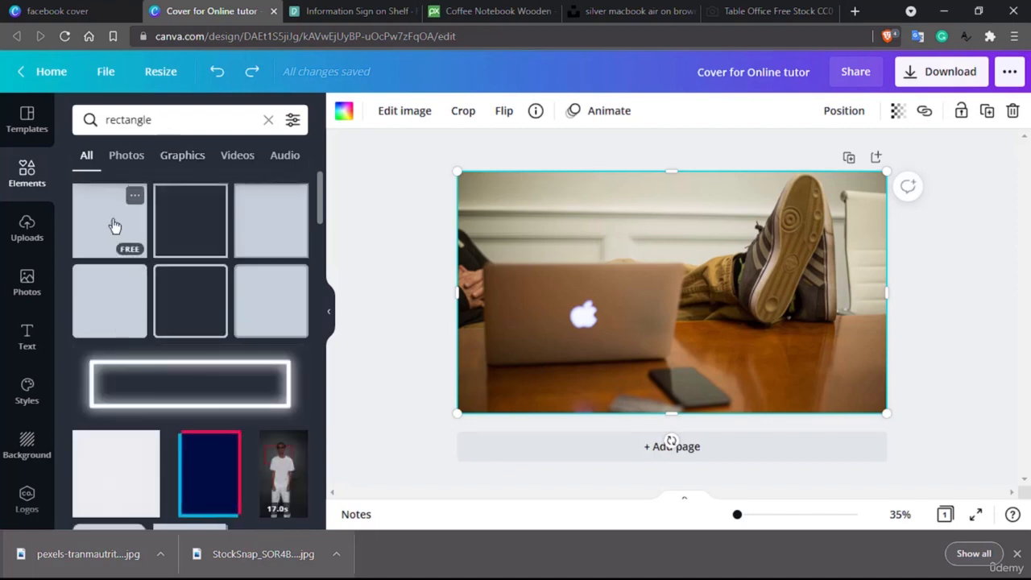
pyautogui.moveTo(131, 484); pyautogui.dragTo(514, 324)
pyautogui.hotkey('ctrl', 'z')
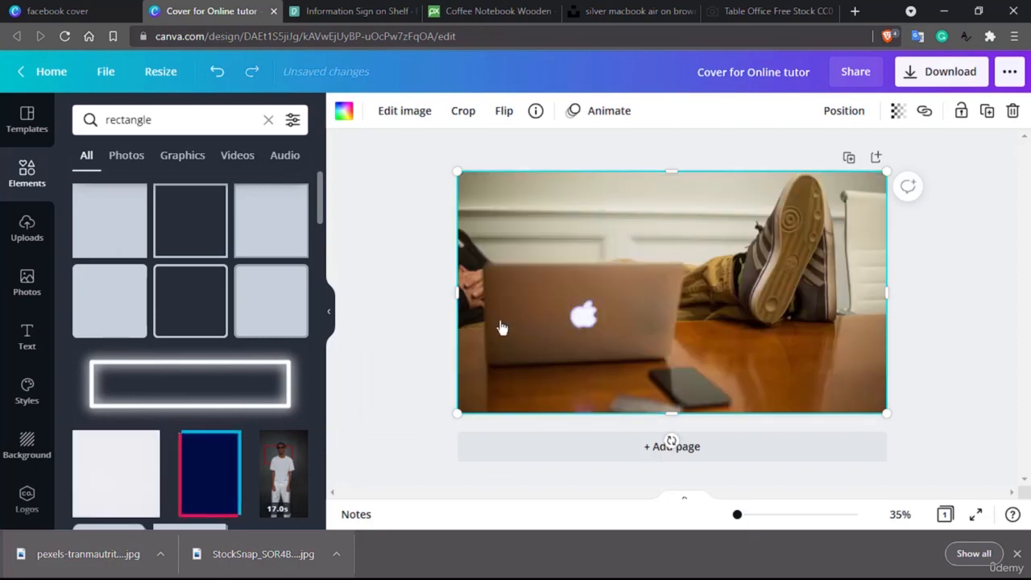
pyautogui.moveTo(92, 237); pyautogui.dragTo(456, 304)
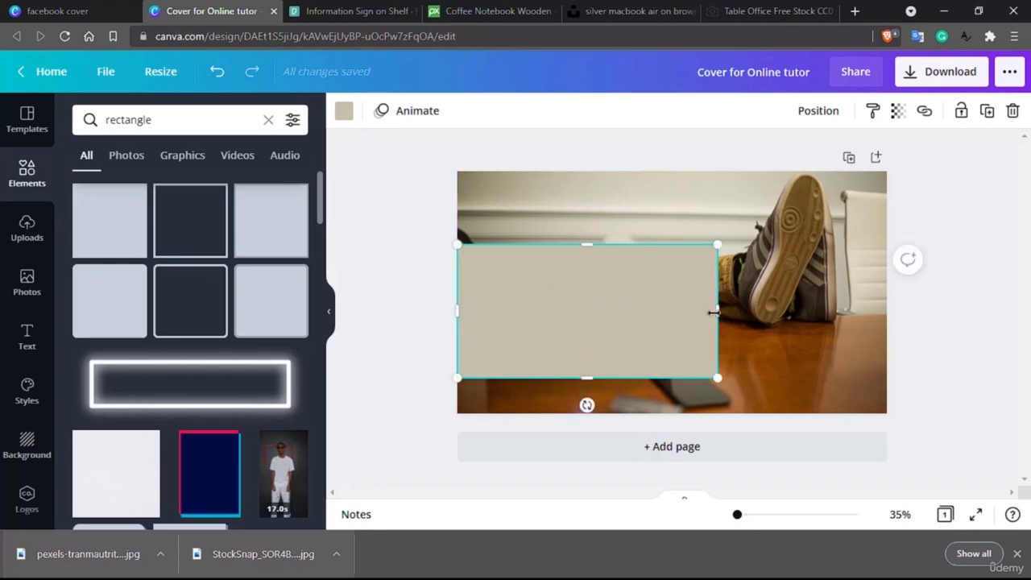
# - Stretch the rectangle to fill the whole page at 1,640 × 924
pyautogui.moveTo(715, 311); pyautogui.dragTo(882, 323)
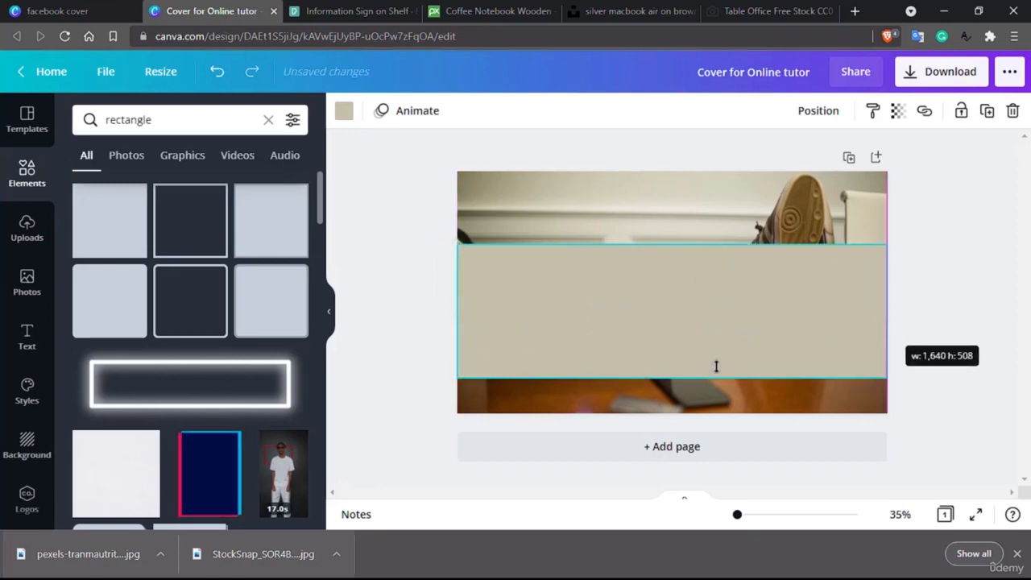
pyautogui.moveTo(715, 367); pyautogui.dragTo(673, 413)
pyautogui.moveTo(670, 243); pyautogui.dragTo(675, 171)
# - Make the full-page rectangle black with transparency 61 to darken the laptop photo
pyautogui.click(344, 114)
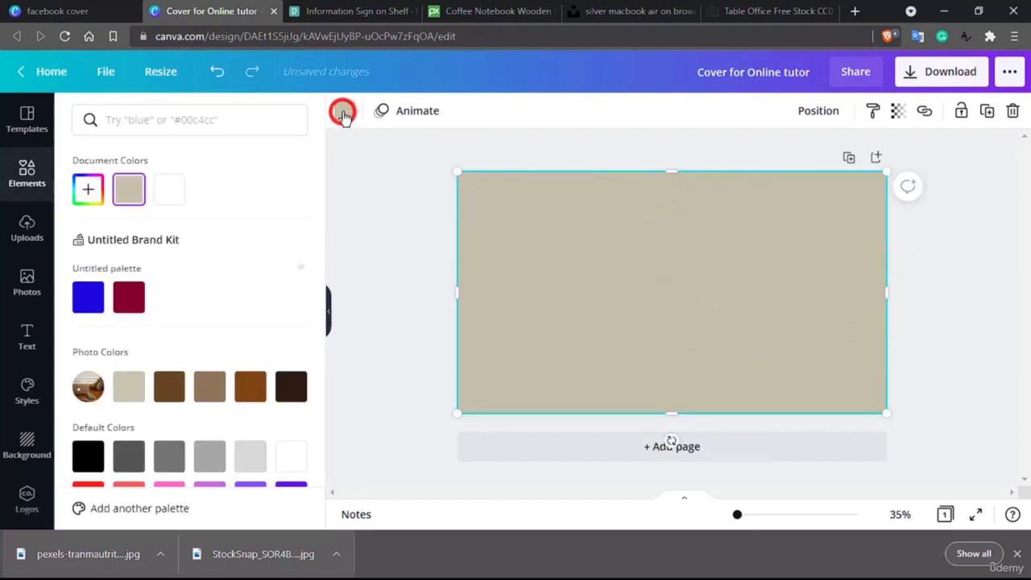
pyautogui.scroll(-2, 129, 311)
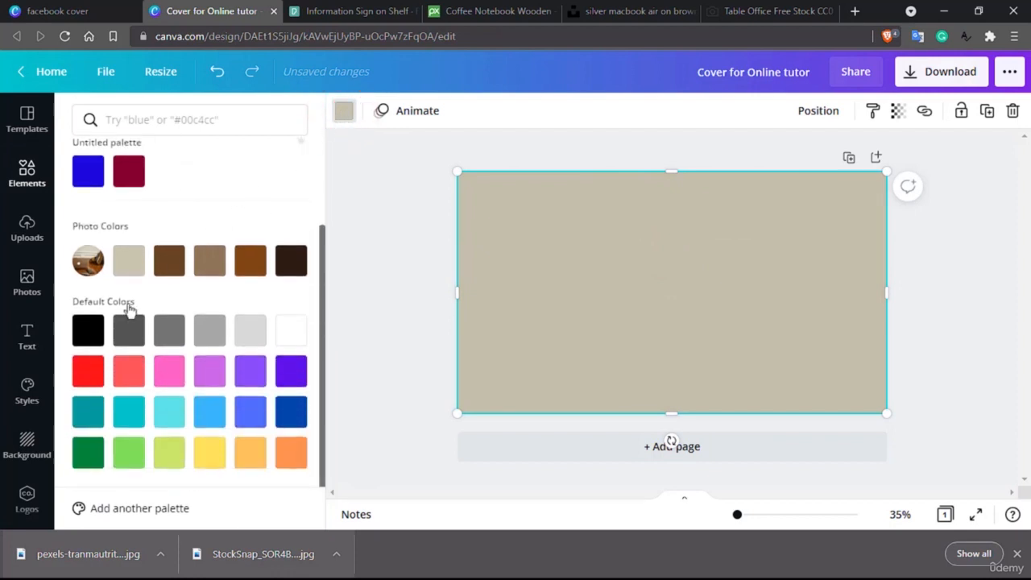
pyautogui.click(88, 329)
pyautogui.click(897, 111)
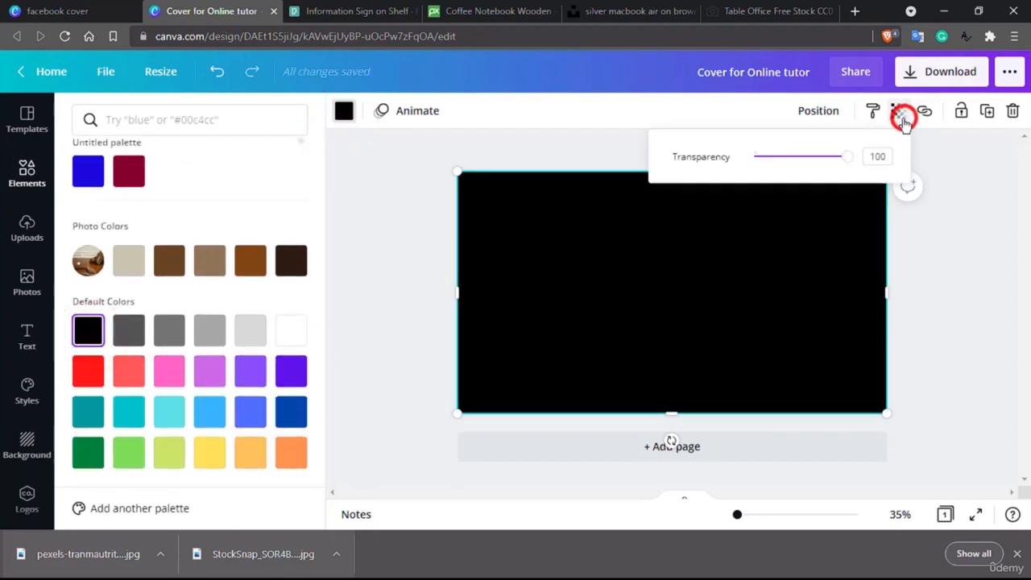
pyautogui.moveTo(835, 158); pyautogui.dragTo(814, 176)
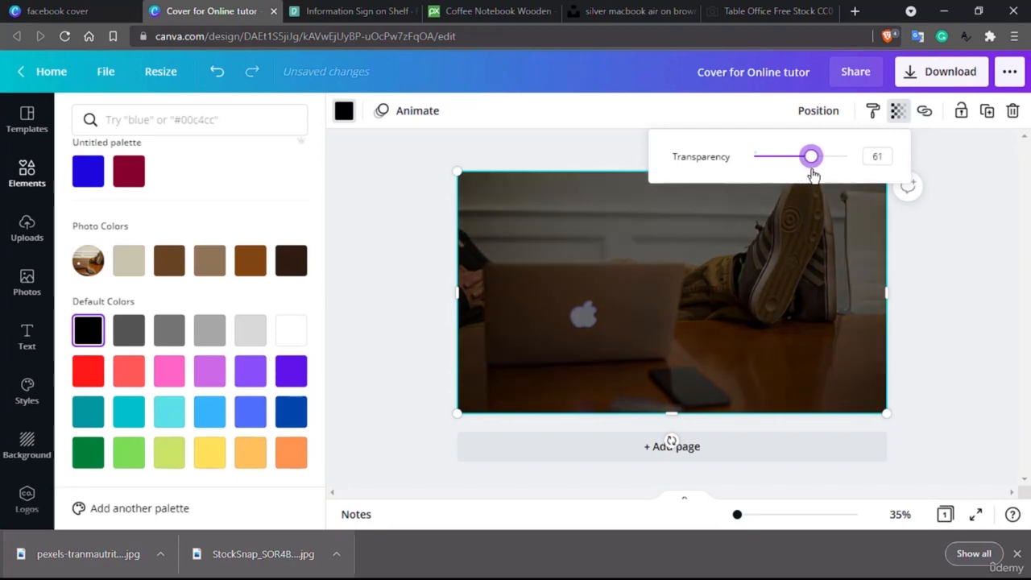
pyautogui.click(427, 179)
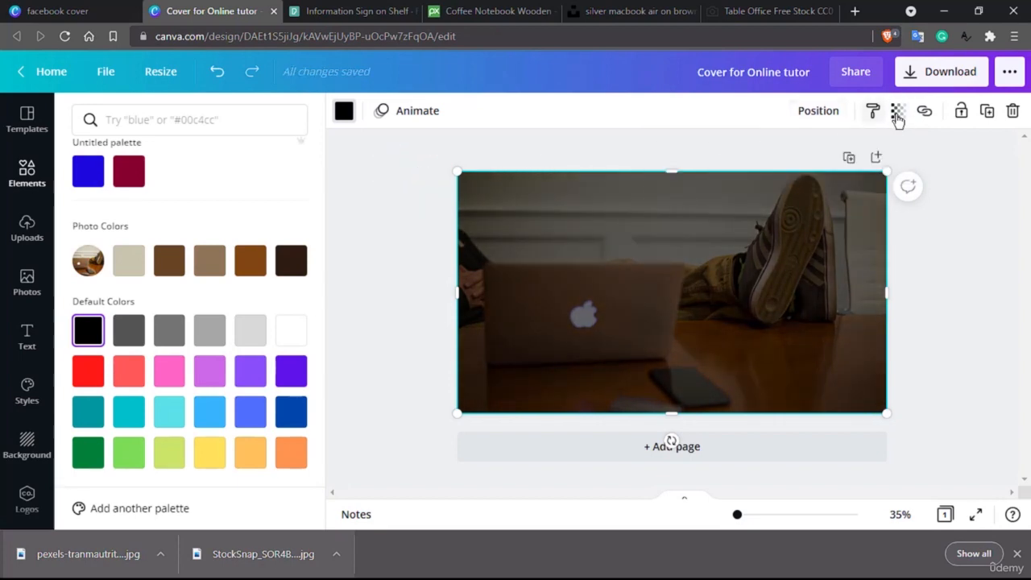
pyautogui.click(27, 337)
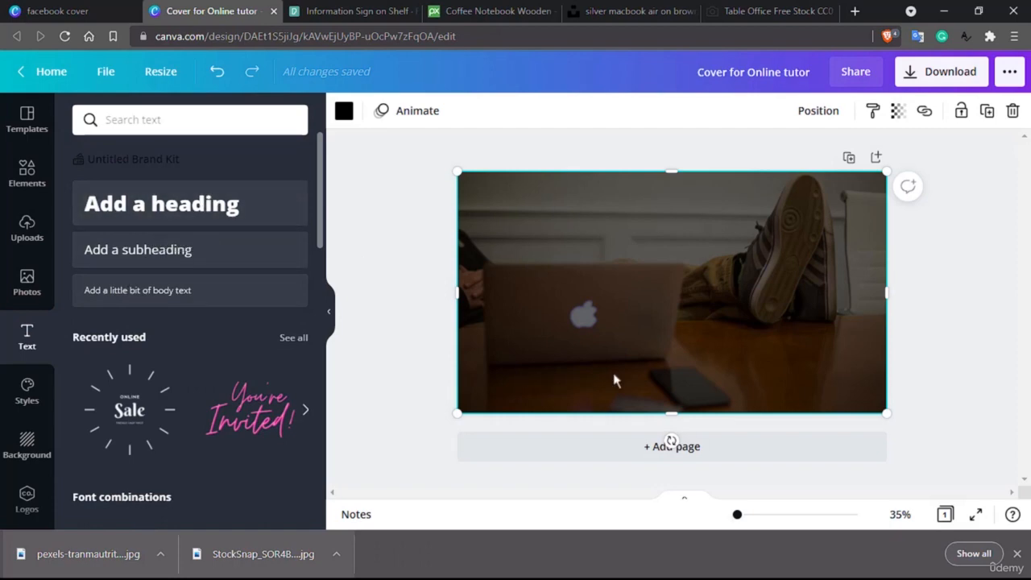
# - Add a heading with the tutor's full name and move it to the cover's upper left
pyautogui.click(1013, 556)
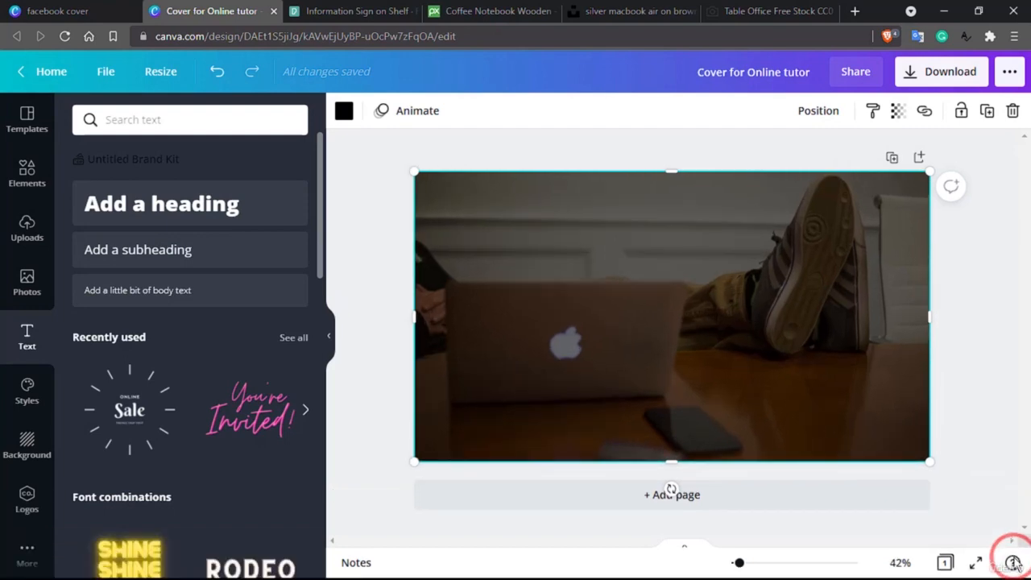
pyautogui.click(225, 203)
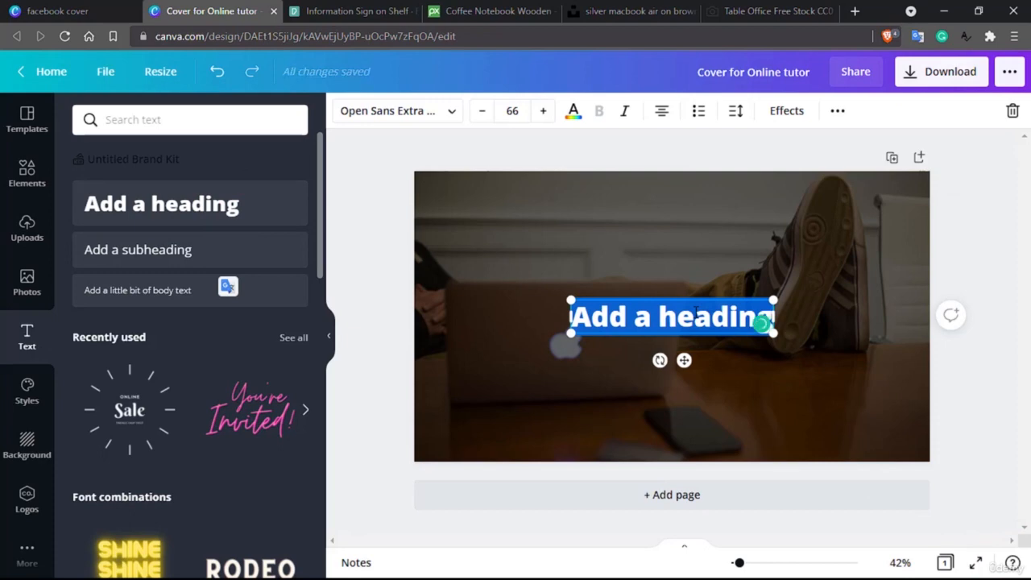
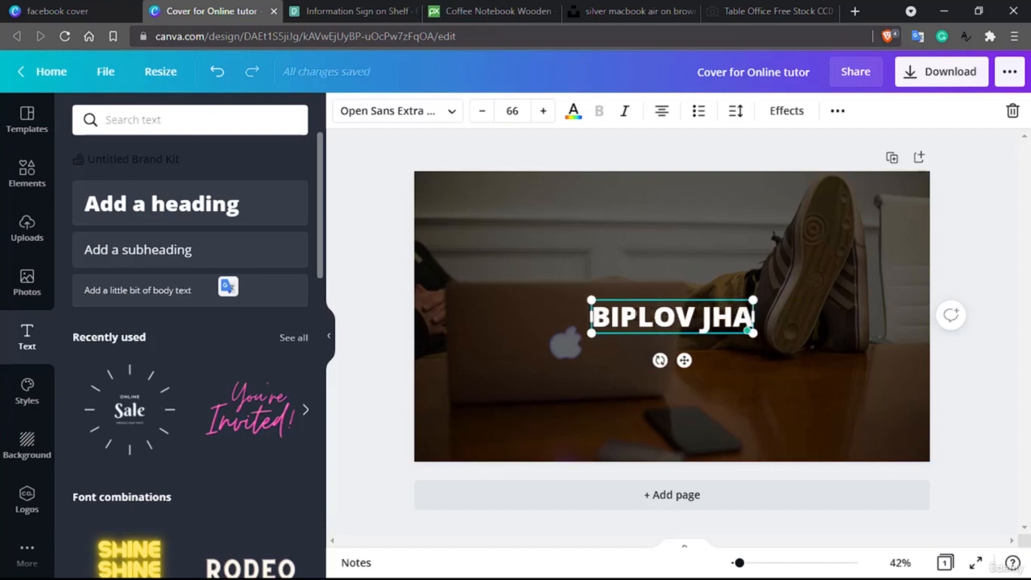
pyautogui.doubleClick(645, 317)
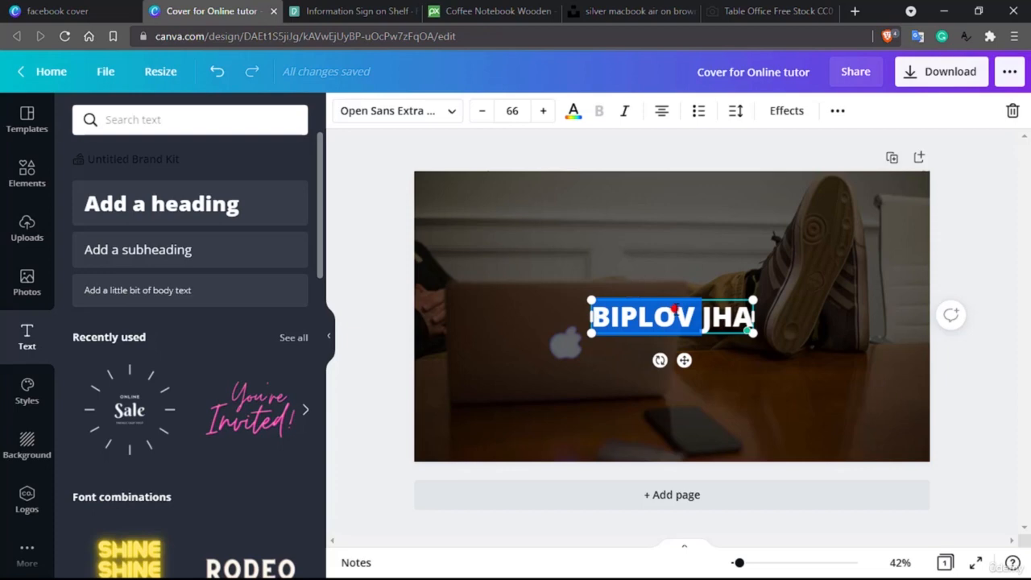
pyautogui.doubleClick(675, 308)
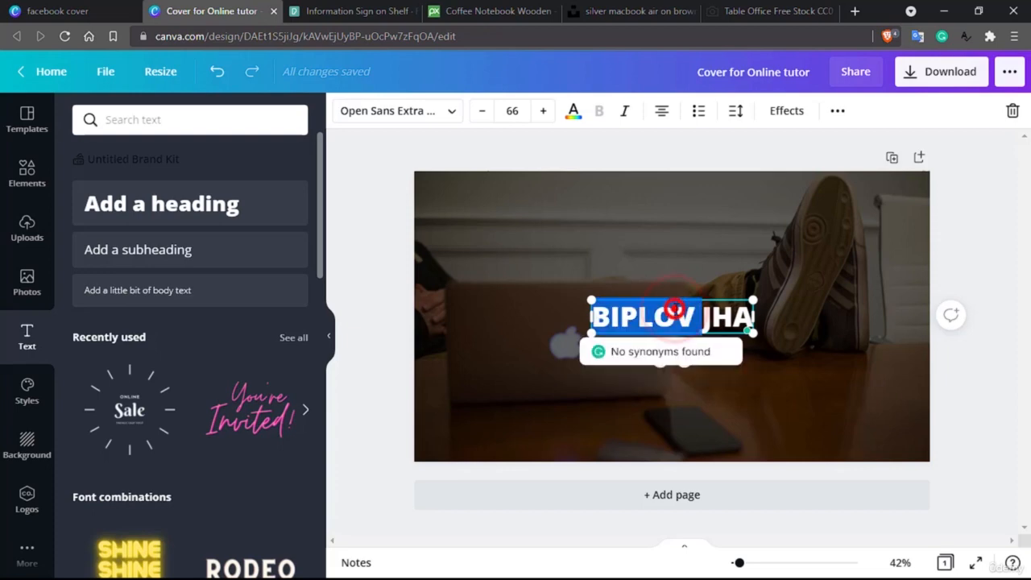
pyautogui.click(877, 339)
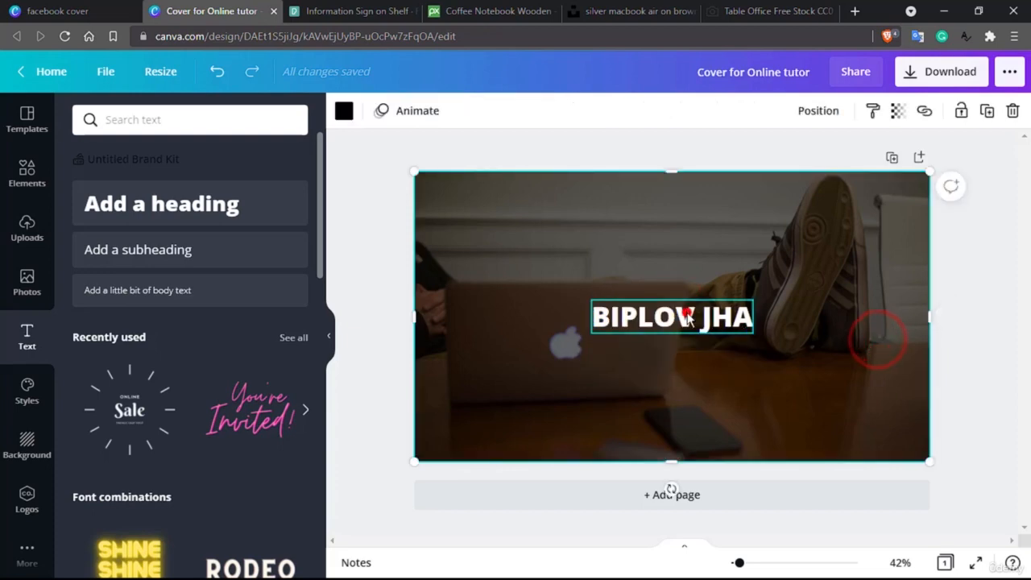
pyautogui.moveTo(684, 316); pyautogui.dragTo(521, 227)
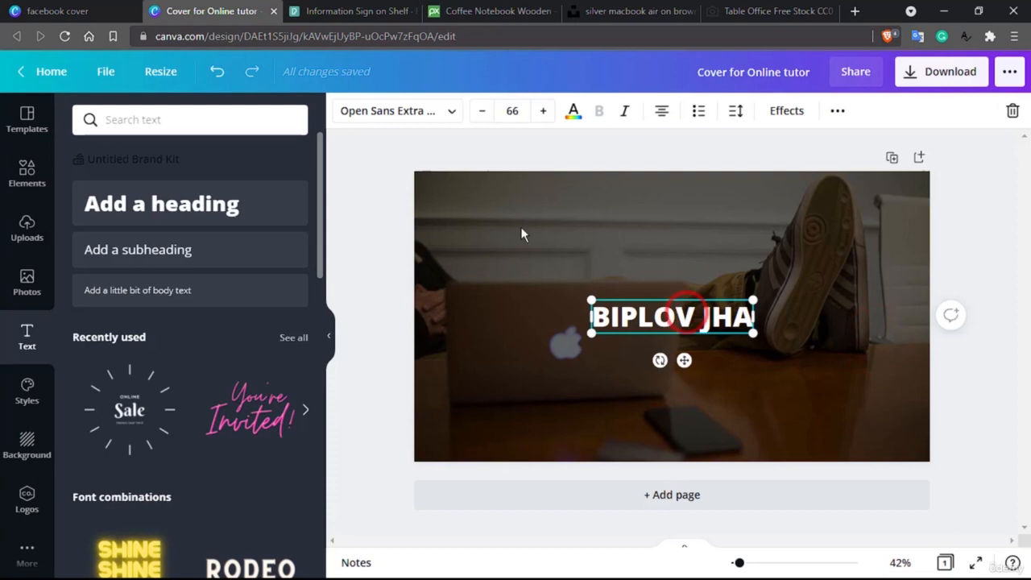
# - Change the name heading's font to Knewave
pyautogui.click(445, 111)
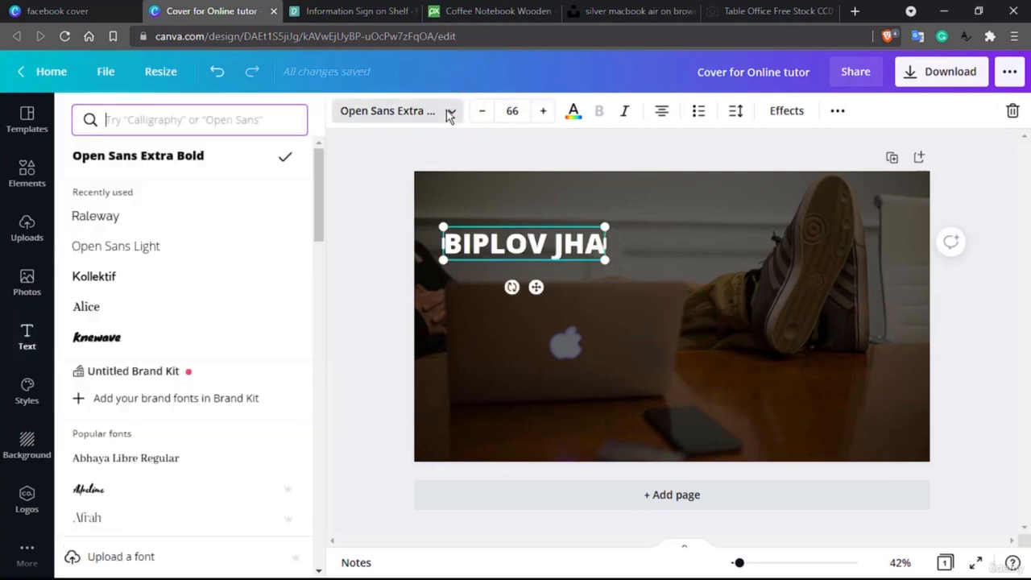
pyautogui.click(130, 341)
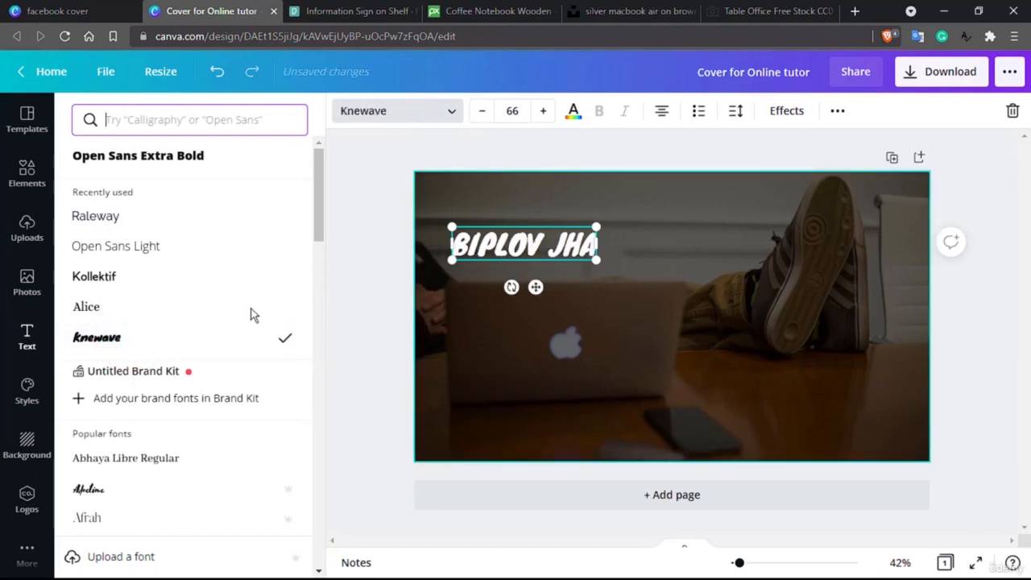
pyautogui.moveTo(530, 234); pyautogui.dragTo(609, 289)
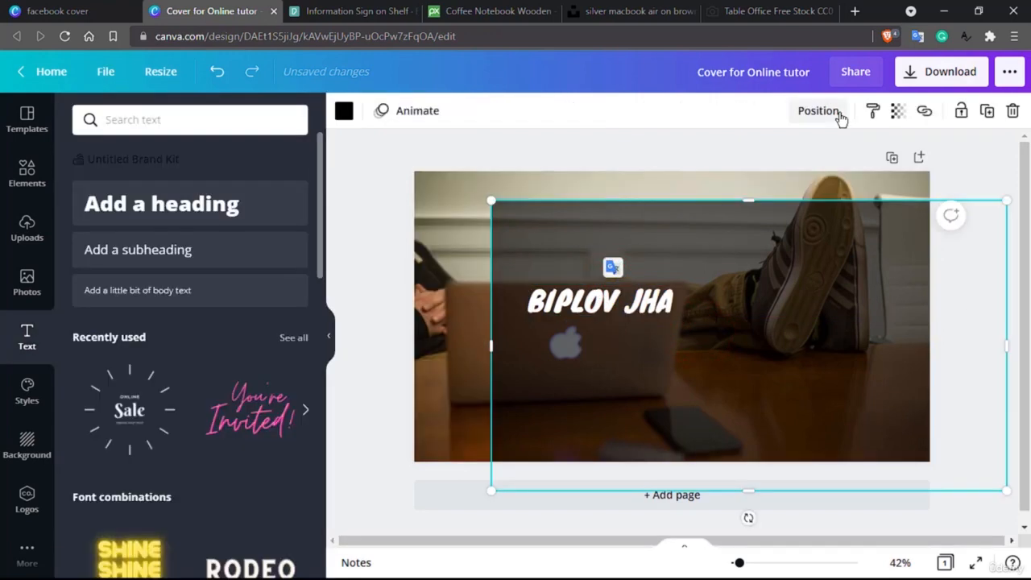
pyautogui.hotkey('ctrl', 'z')
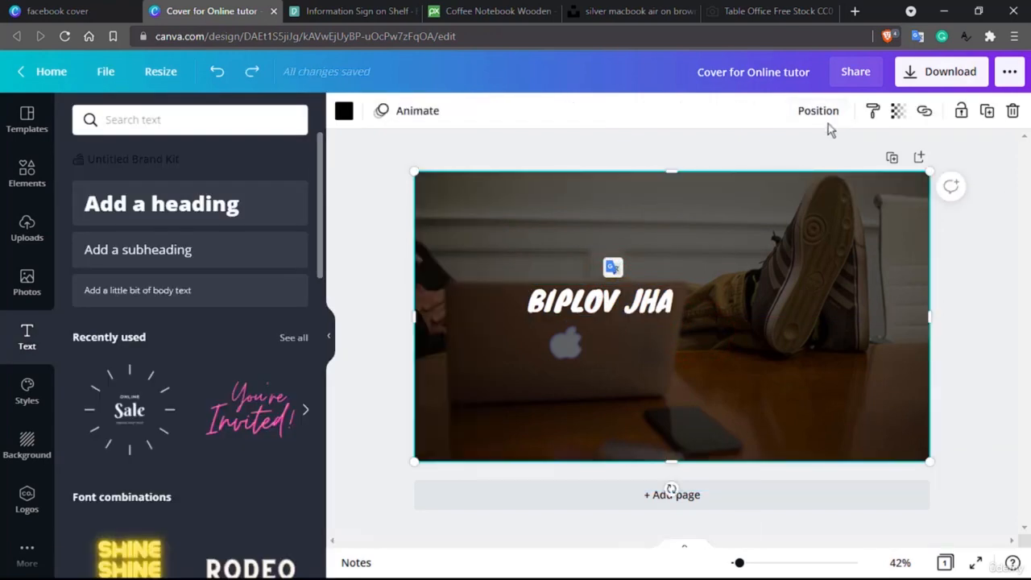
# - Centre the name heading on the page both vertically and horizontally
pyautogui.click(634, 303)
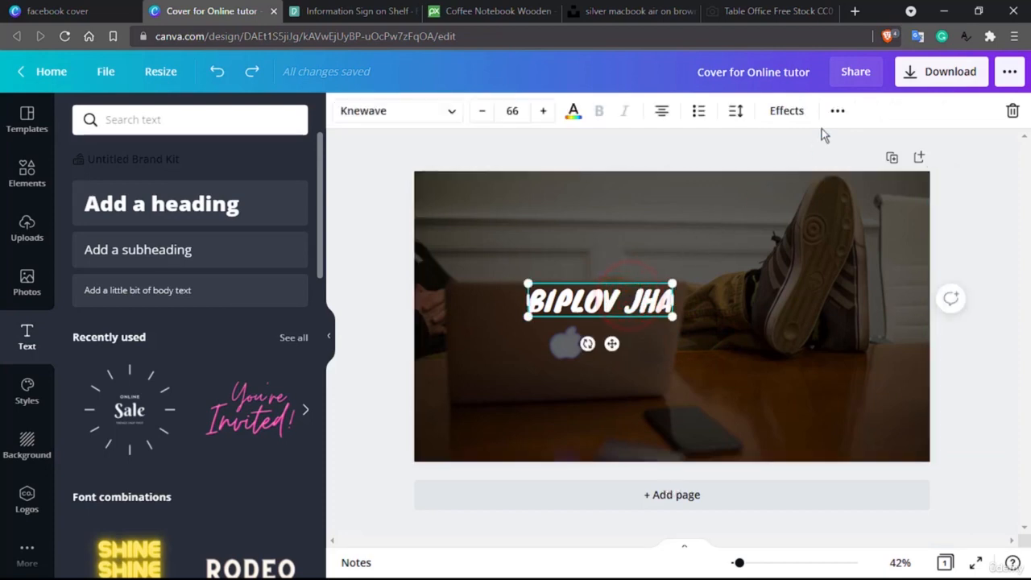
pyautogui.click(838, 113)
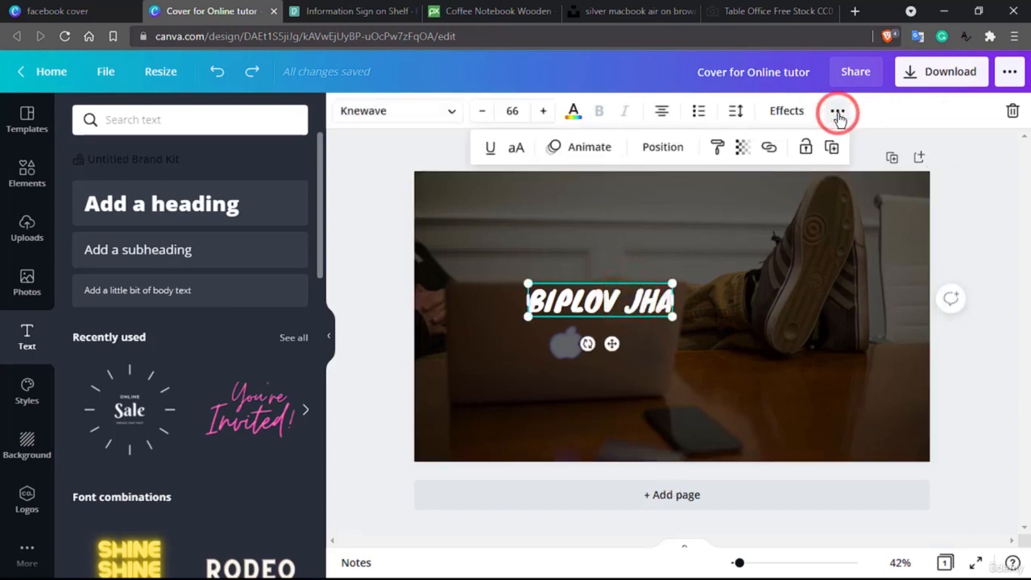
pyautogui.click(661, 148)
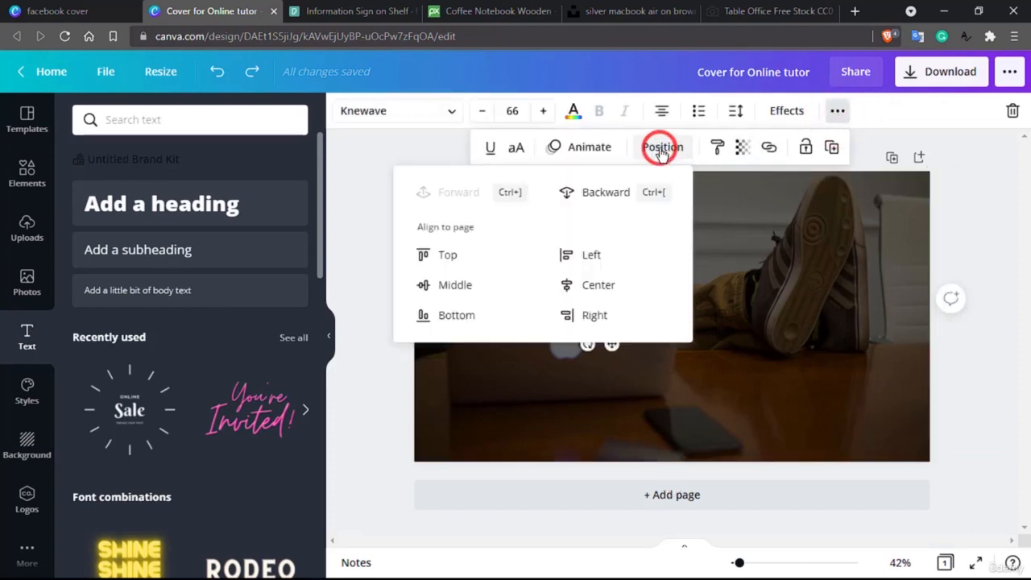
pyautogui.click(480, 282)
pyautogui.click(573, 290)
pyautogui.click(762, 274)
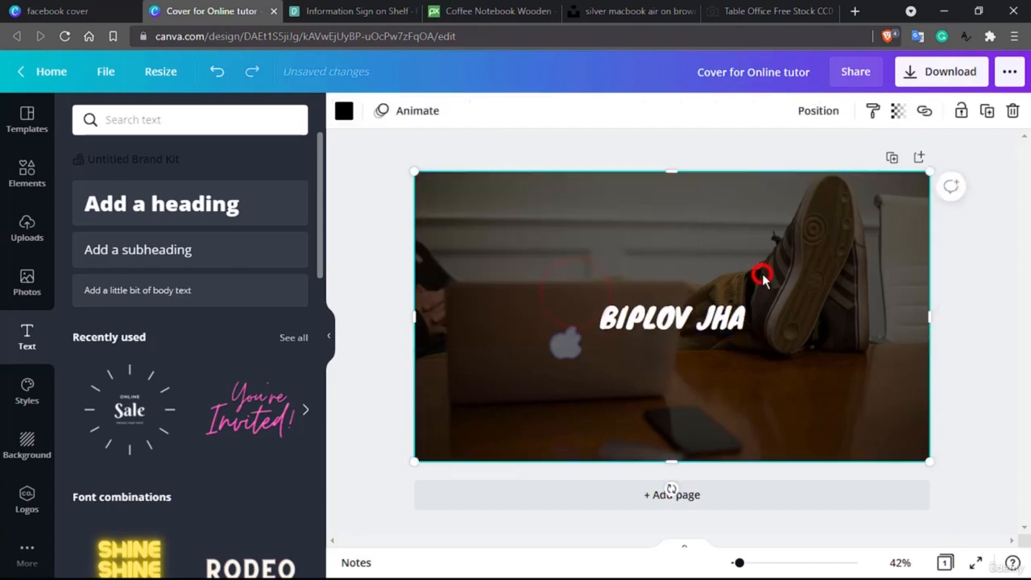
pyautogui.click(640, 321)
pyautogui.doubleClick(638, 320)
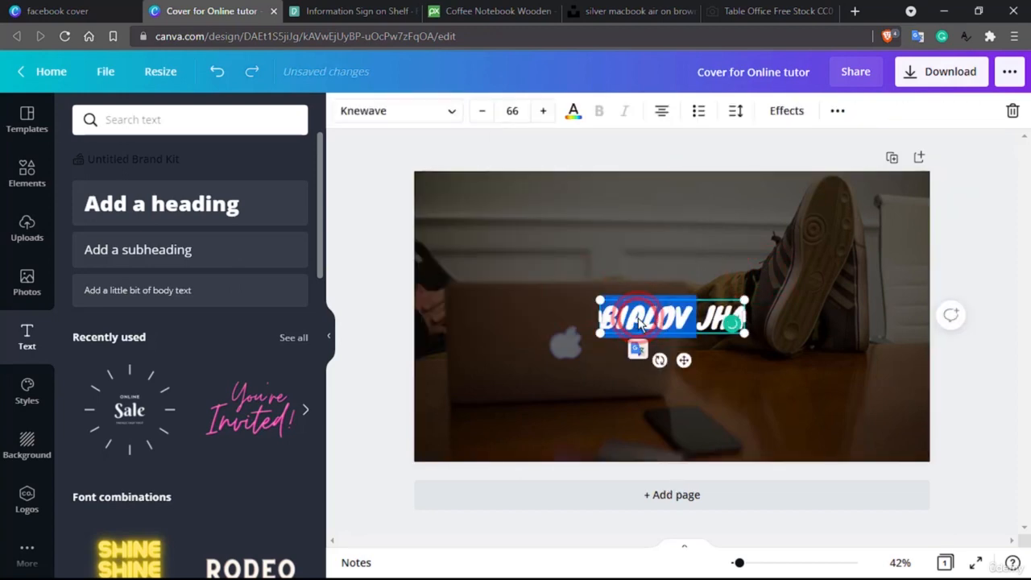
pyautogui.click(571, 113)
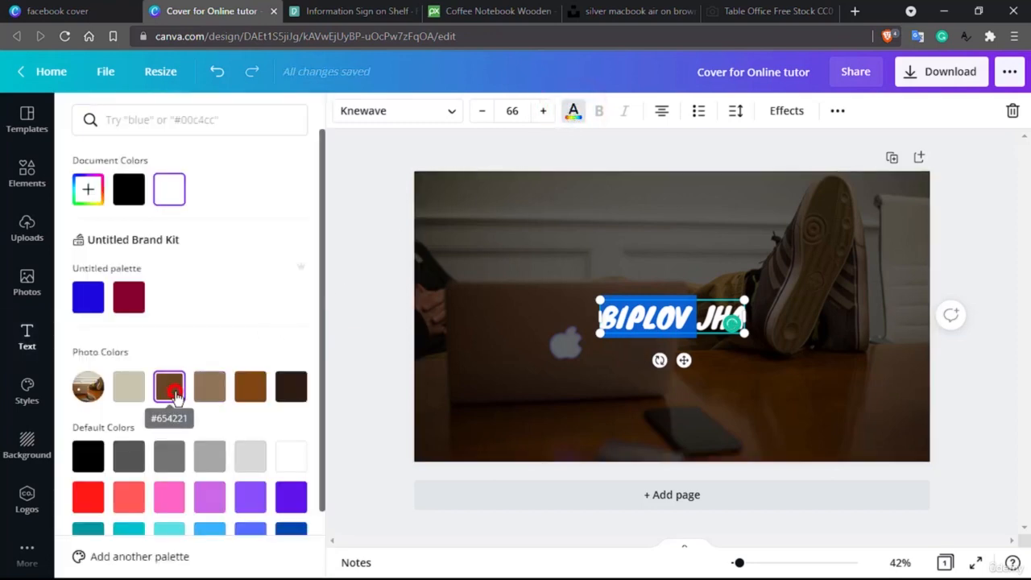
pyautogui.click(170, 386)
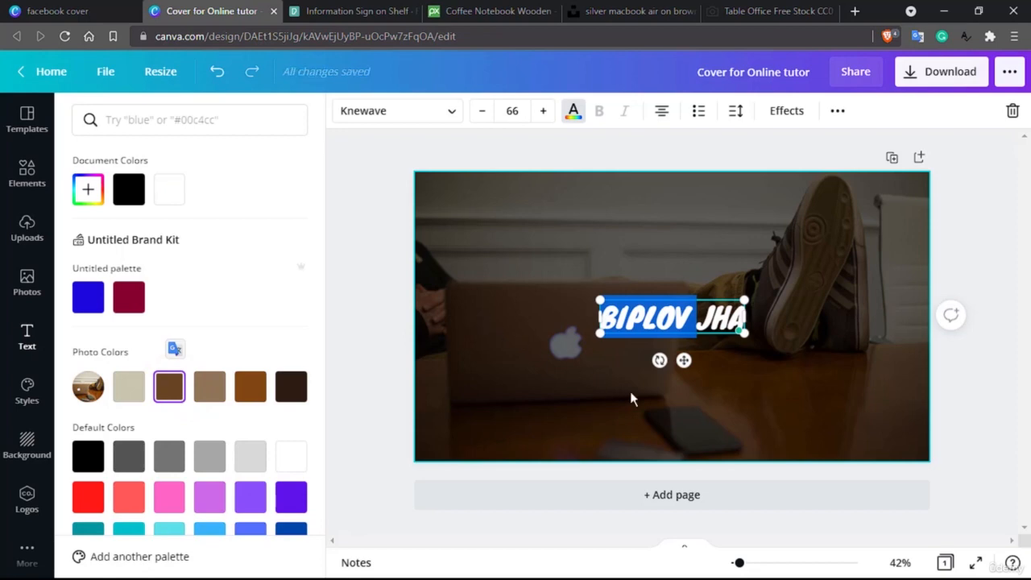
pyautogui.click(651, 314)
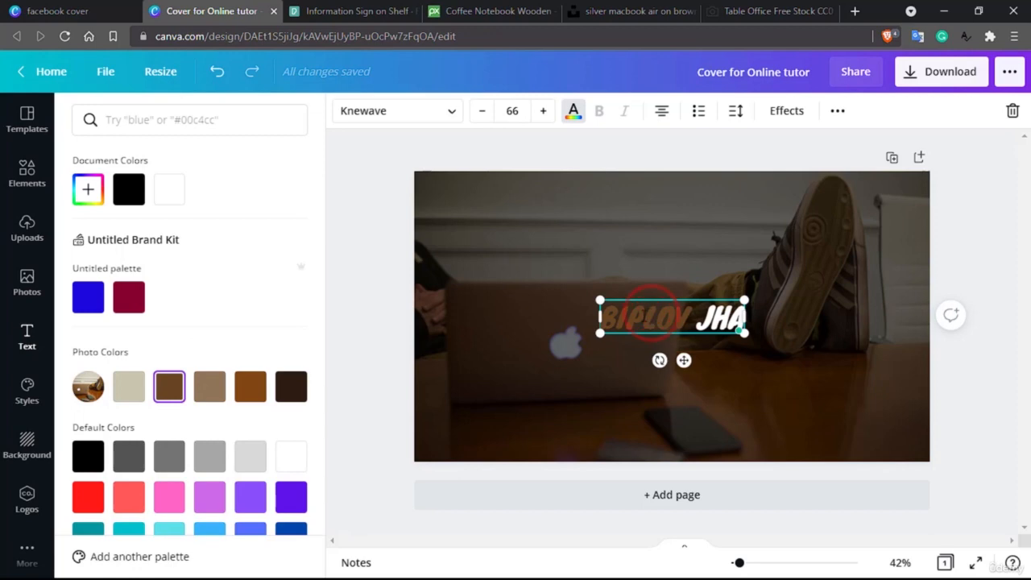
pyautogui.doubleClick(640, 316)
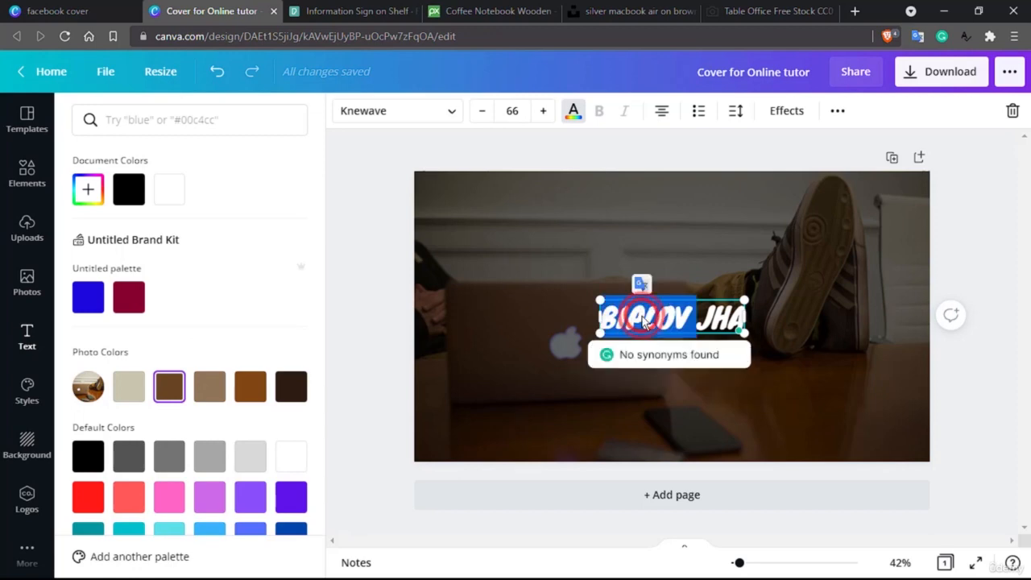
pyautogui.click(142, 391)
pyautogui.click(533, 388)
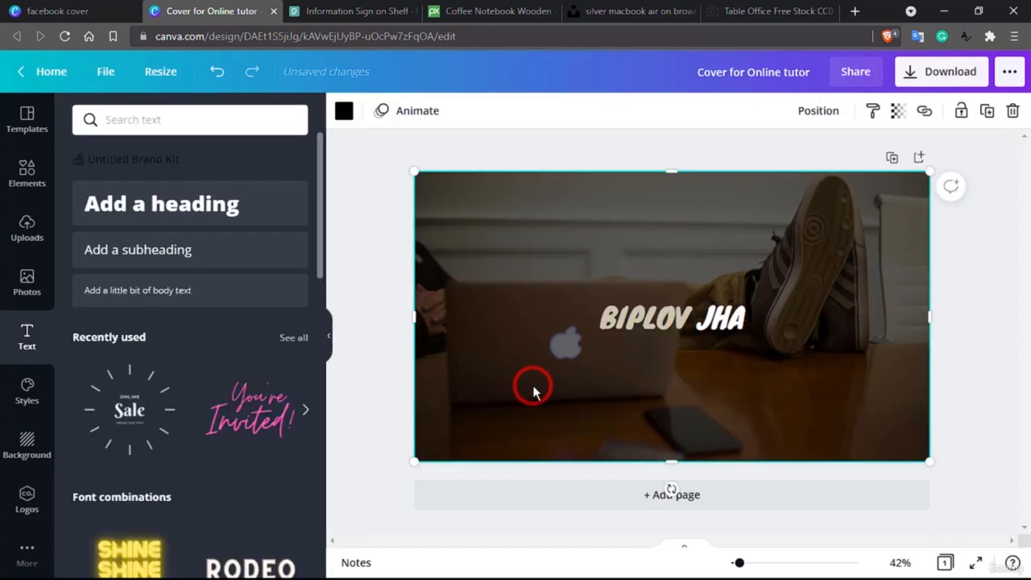
pyautogui.click(632, 319)
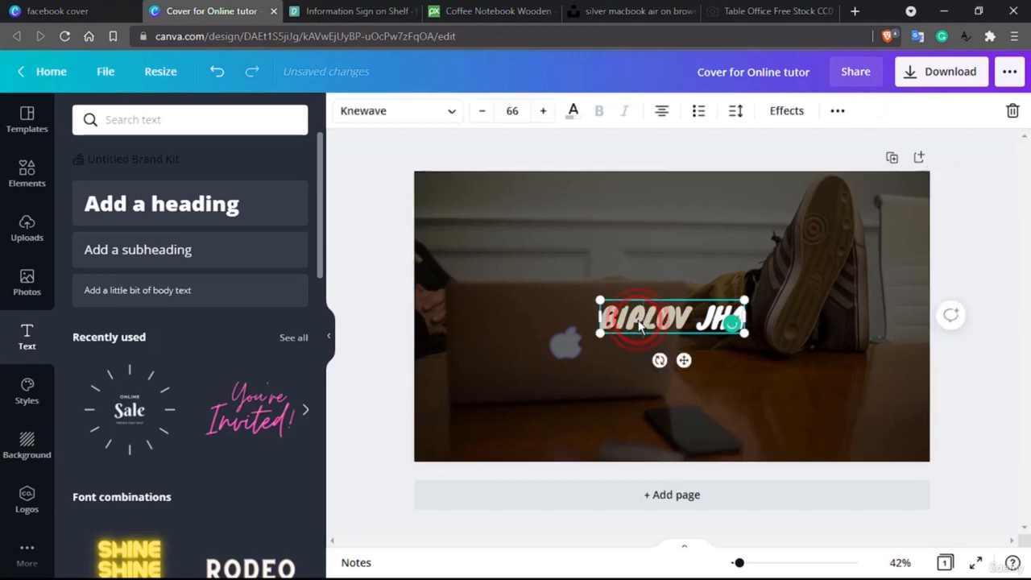
pyautogui.tripleClick(640, 323)
pyautogui.click(572, 111)
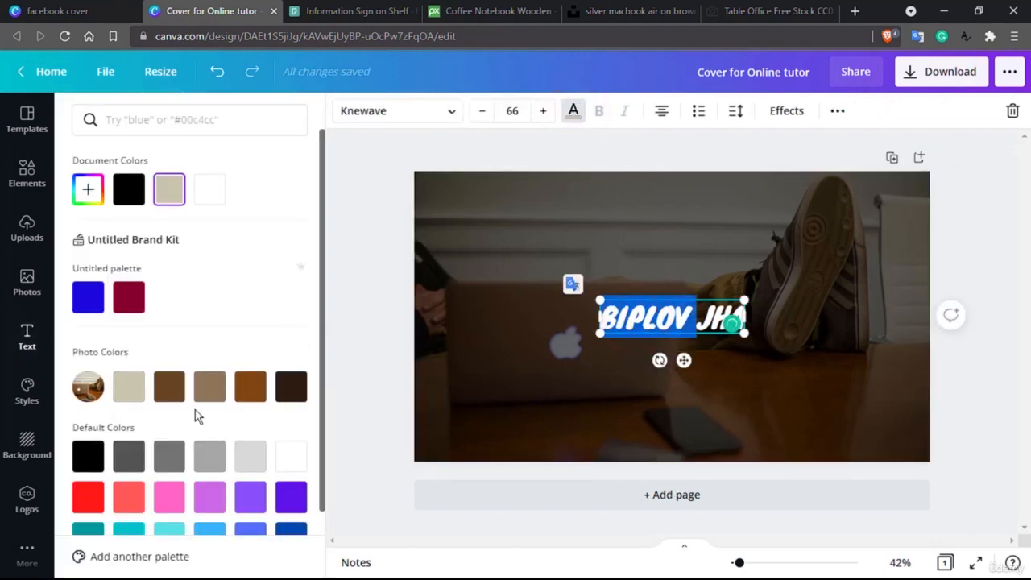
pyautogui.click(291, 387)
pyautogui.click(575, 379)
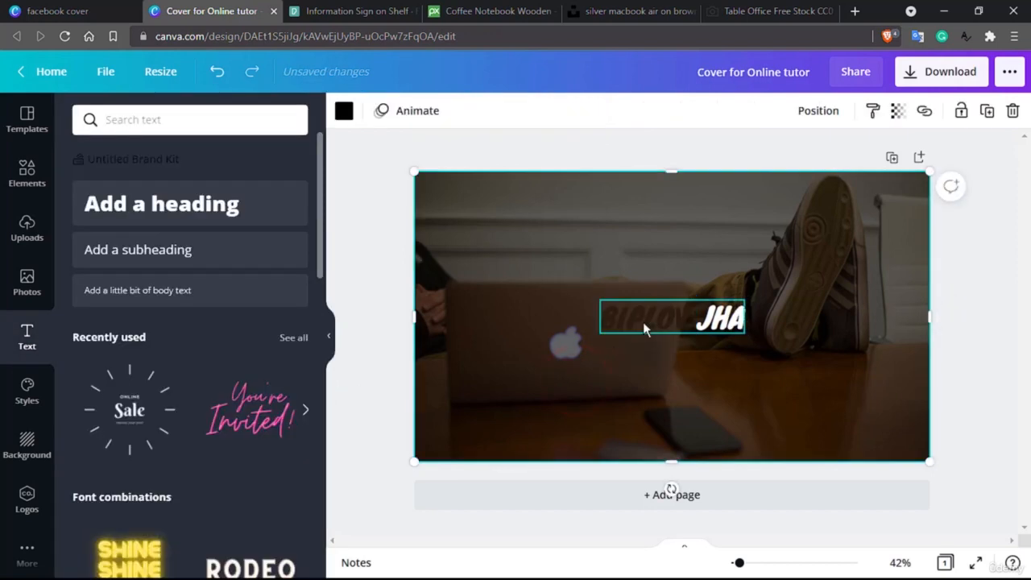
# - Try light blue on the name, then settle on yellow
pyautogui.tripleClick(642, 322)
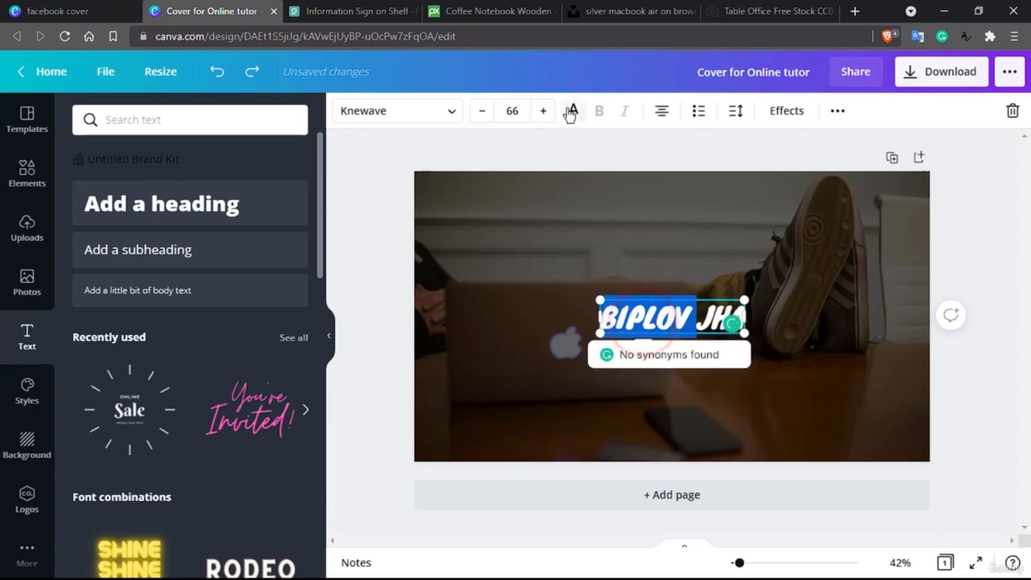
pyautogui.click(570, 113)
pyautogui.scroll(-1, 208, 427)
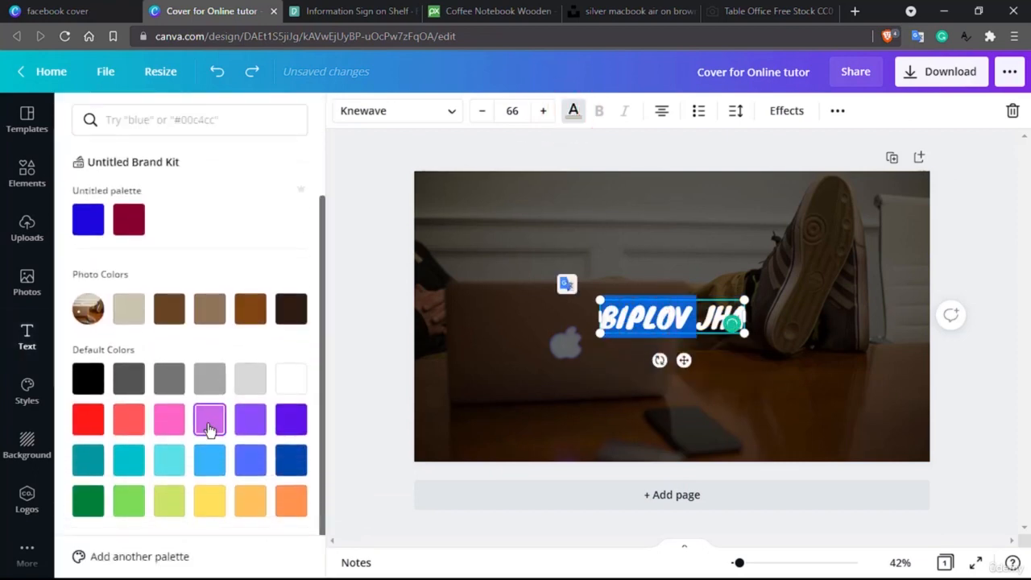
pyautogui.click(214, 476)
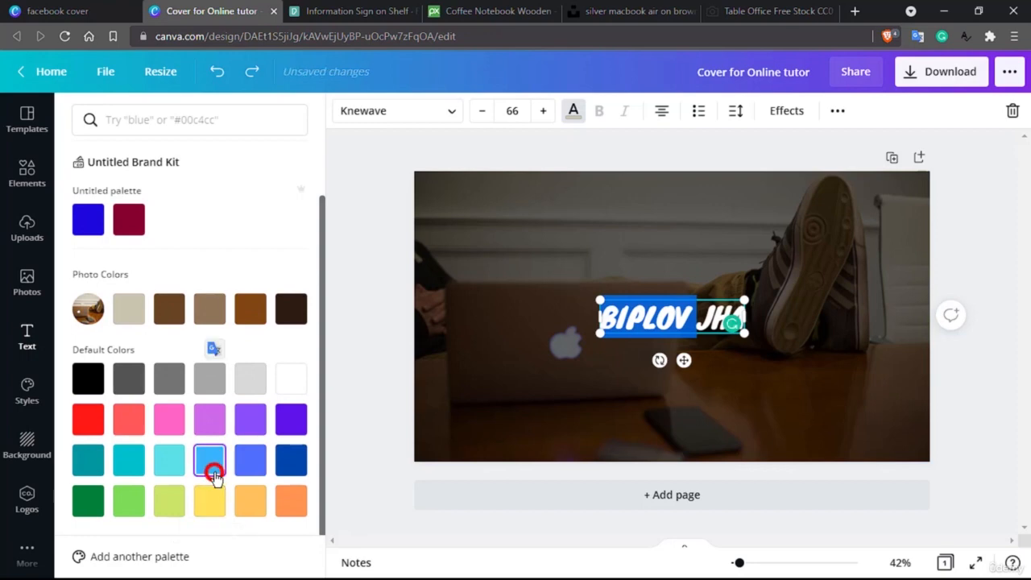
pyautogui.click(506, 423)
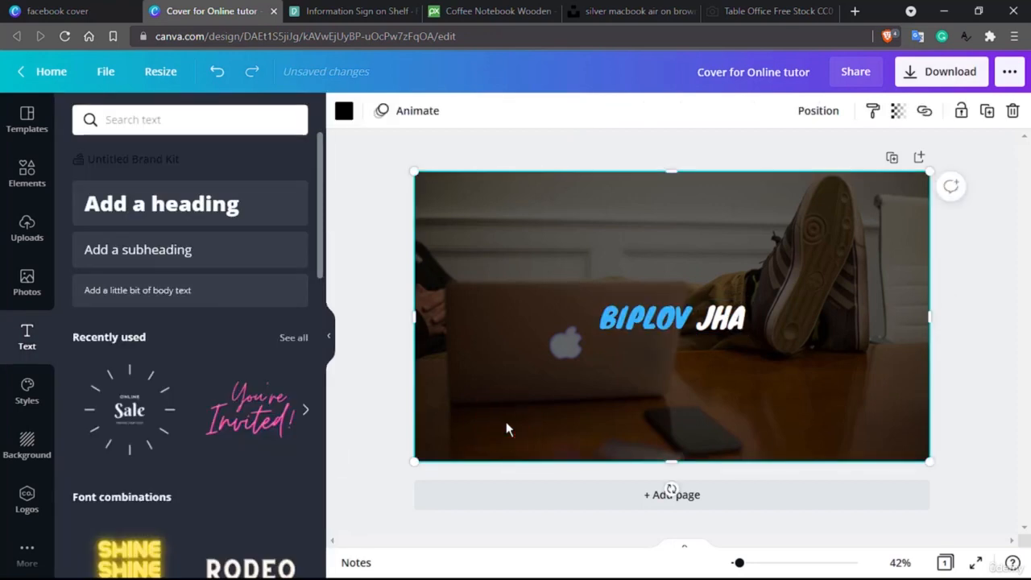
pyautogui.click(634, 316)
pyautogui.click(634, 316)
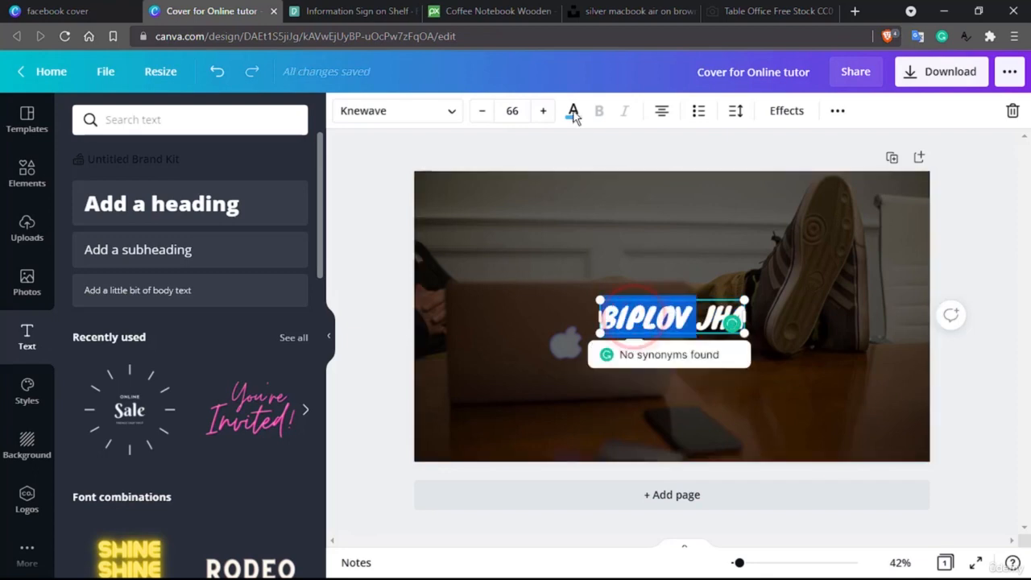
pyautogui.click(574, 113)
pyautogui.scroll(-2, 282, 331)
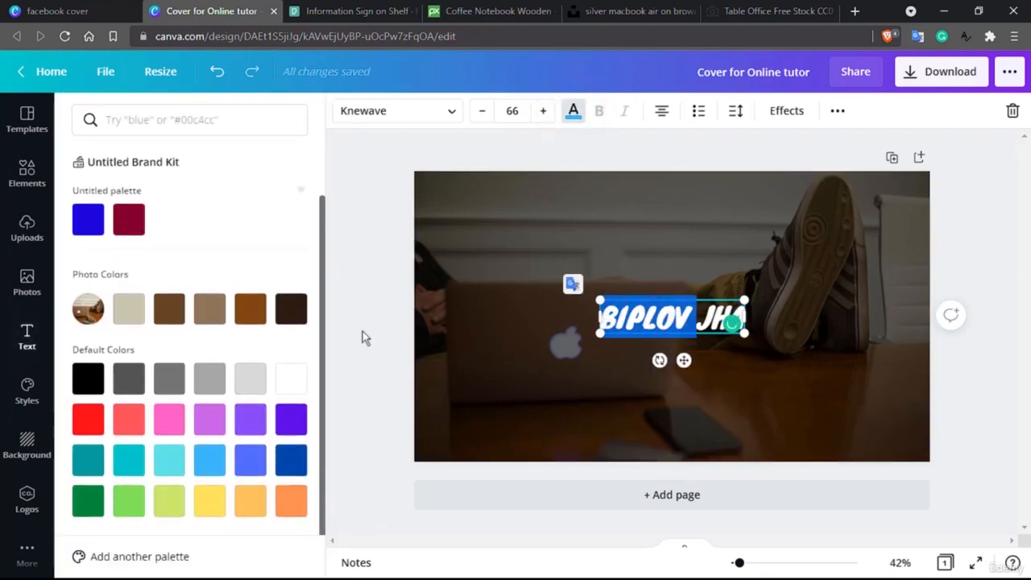
pyautogui.click(201, 504)
pyautogui.click(516, 409)
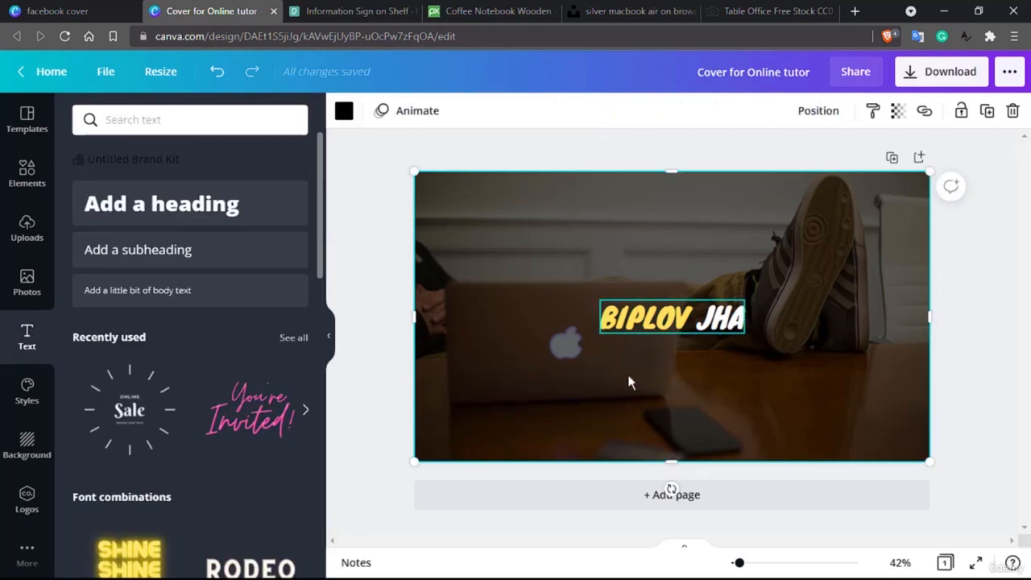
# - Set the name's font size to 72 and add a new subheading text box
pyautogui.click(649, 315)
pyautogui.click(649, 316)
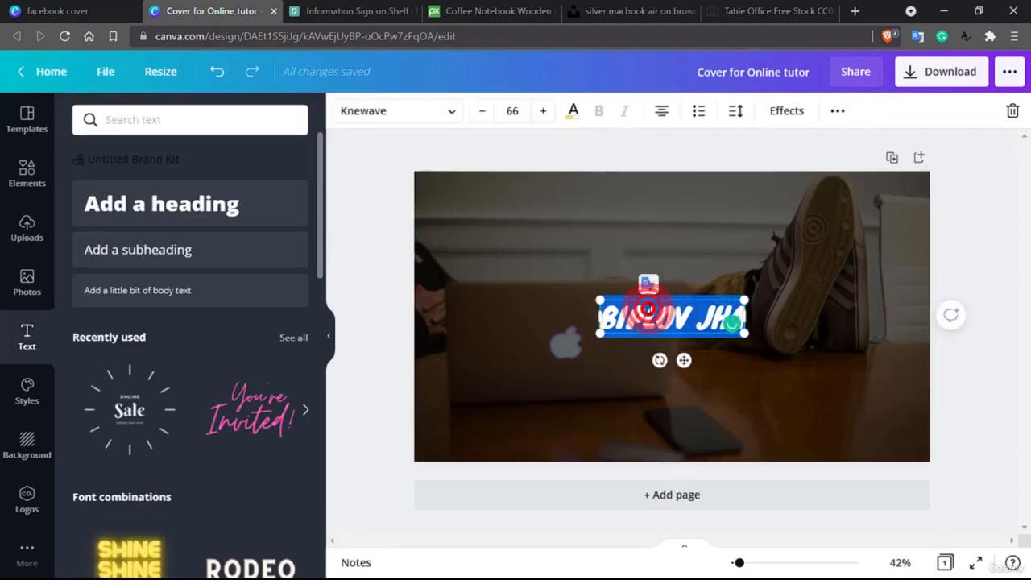
pyautogui.click(544, 111)
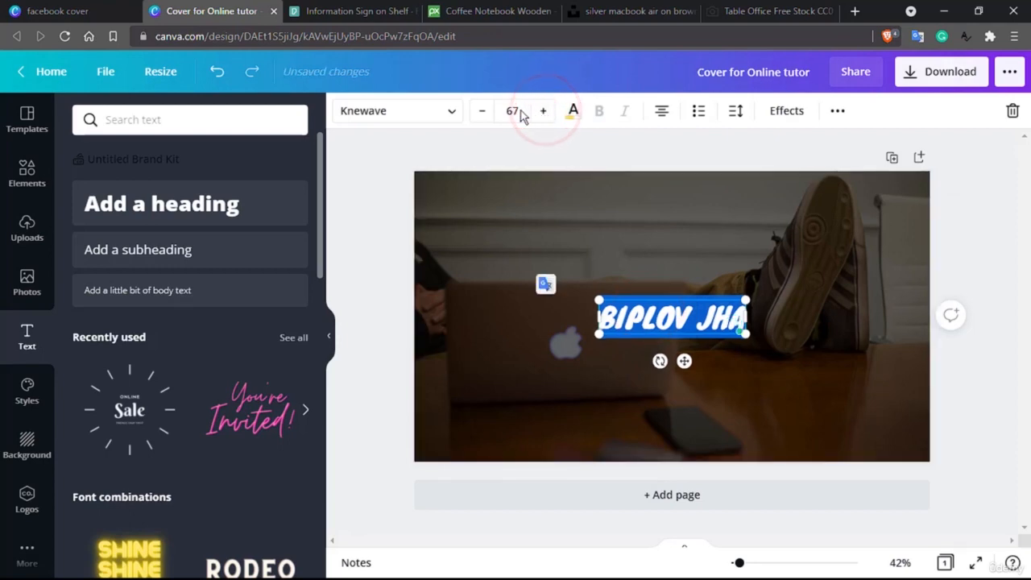
pyautogui.click(512, 111)
pyautogui.scroll(-4, 540, 274)
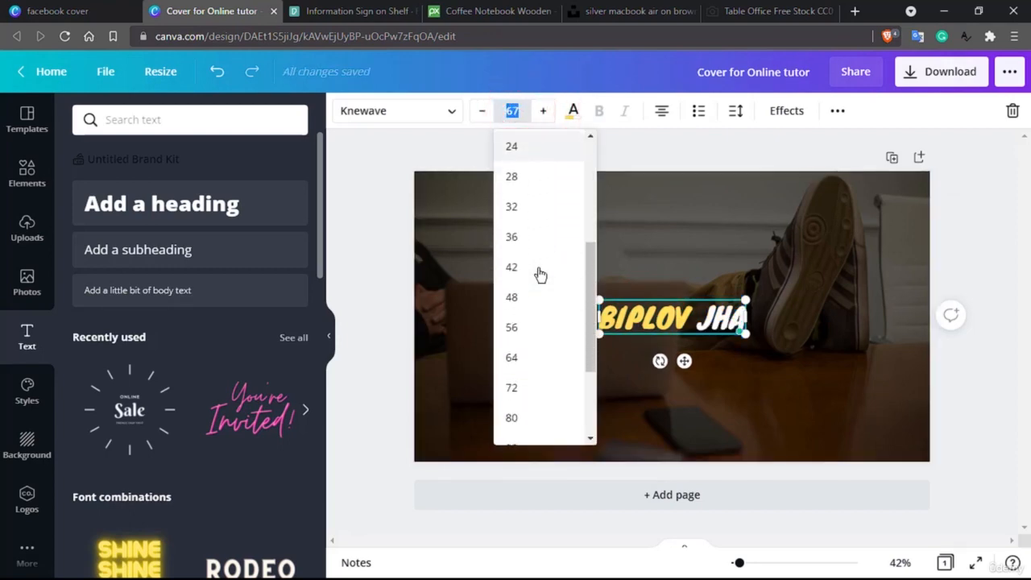
pyautogui.click(516, 368)
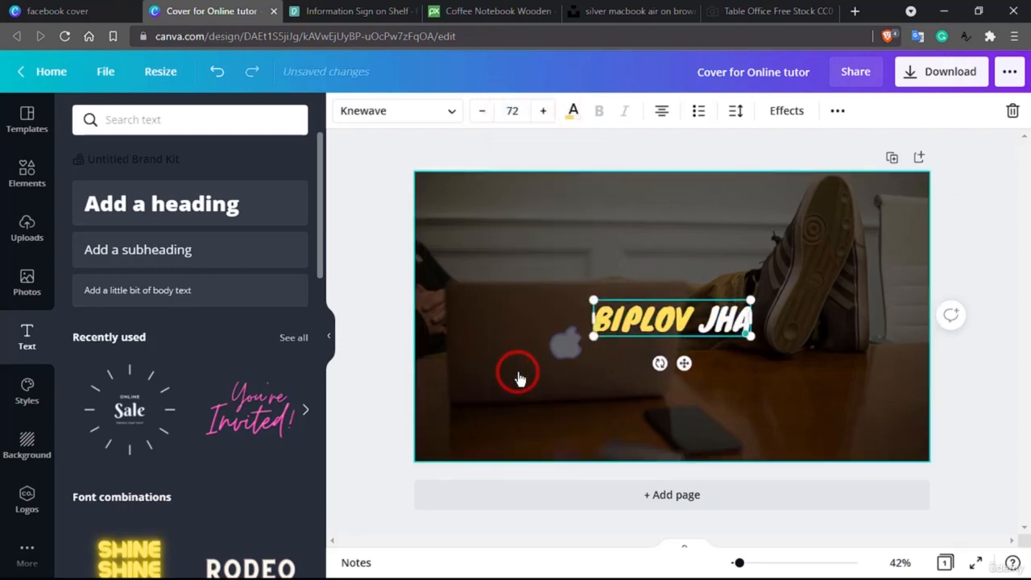
pyautogui.click(579, 384)
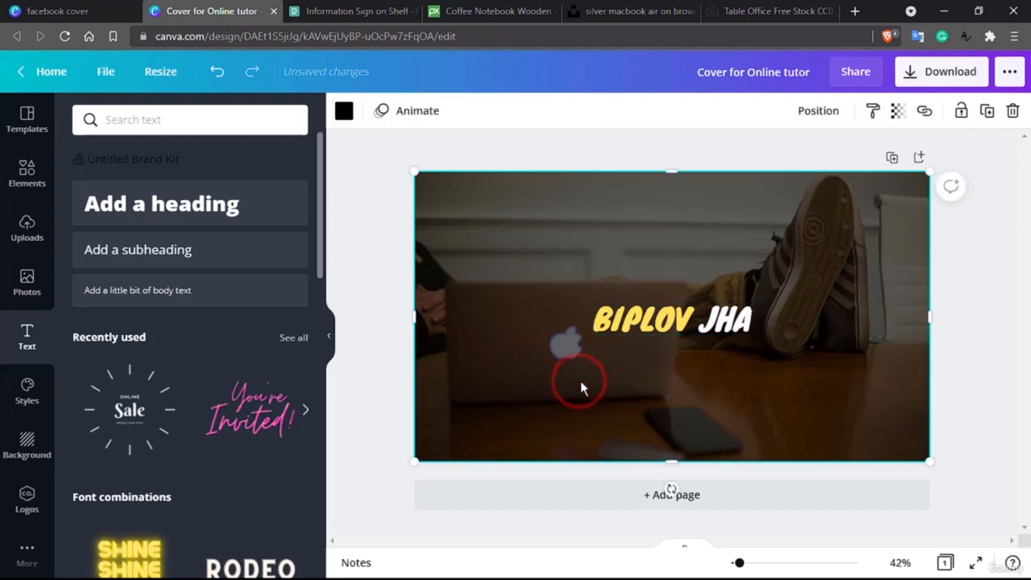
pyautogui.click(226, 256)
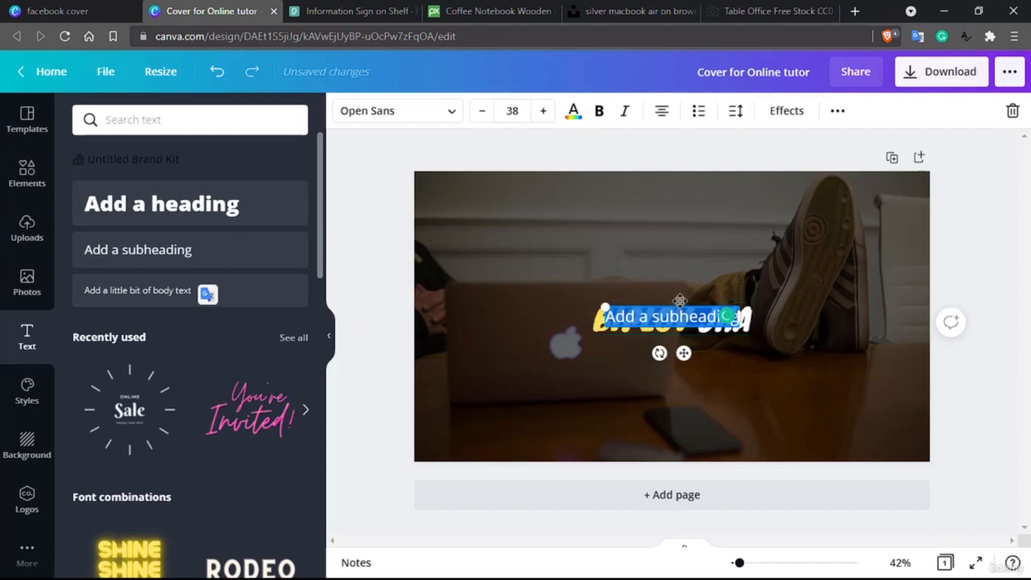
# - Place the subheading under the name, replacing draft taglines with 'Courage to start, heart to finish', centred
pyautogui.moveTo(679, 300); pyautogui.dragTo(683, 341)
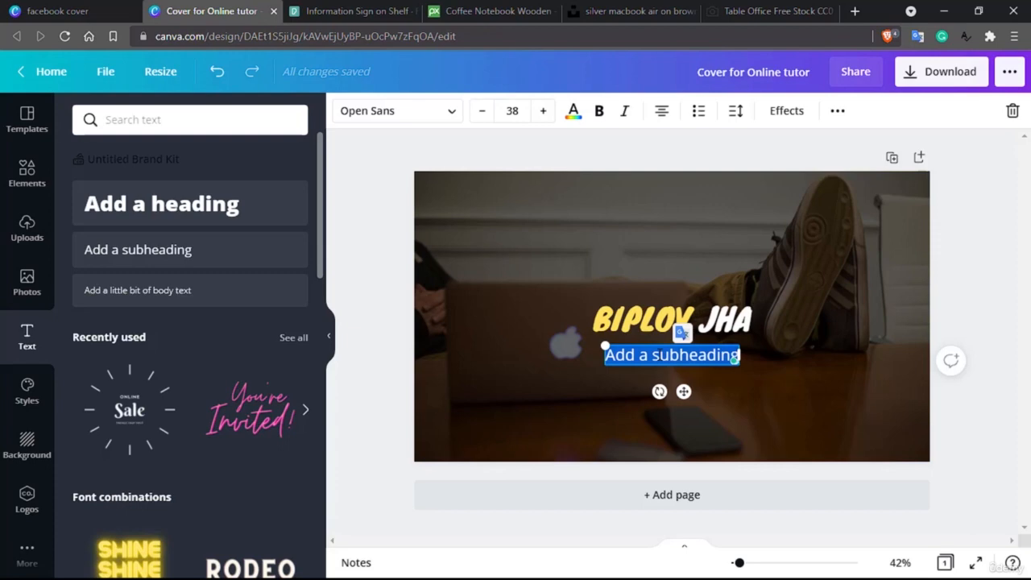
pyautogui.write('Developer')
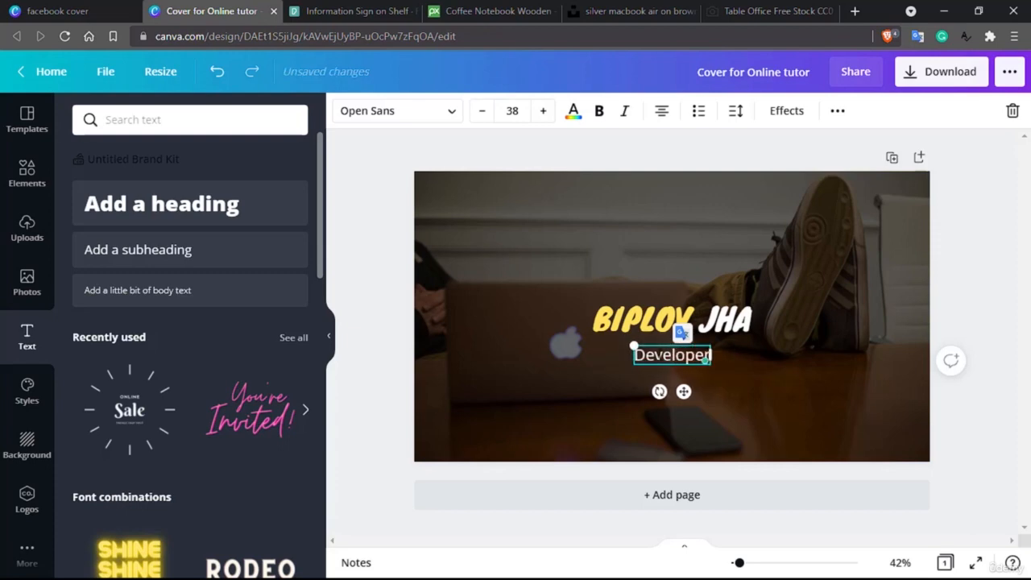
pyautogui.write(' +')
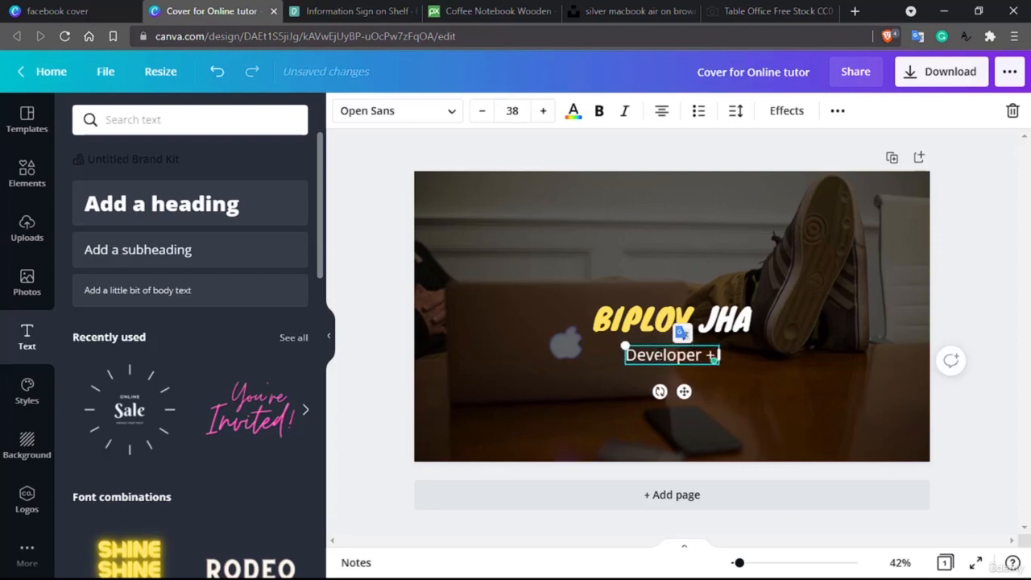
pyautogui.write(' Tutor+')
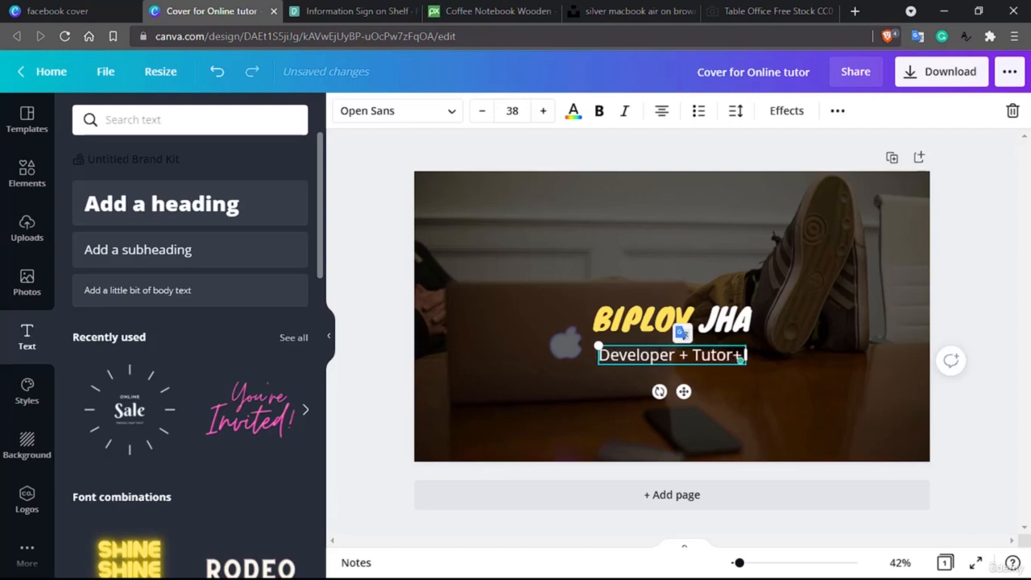
pyautogui.write(' Engineer')
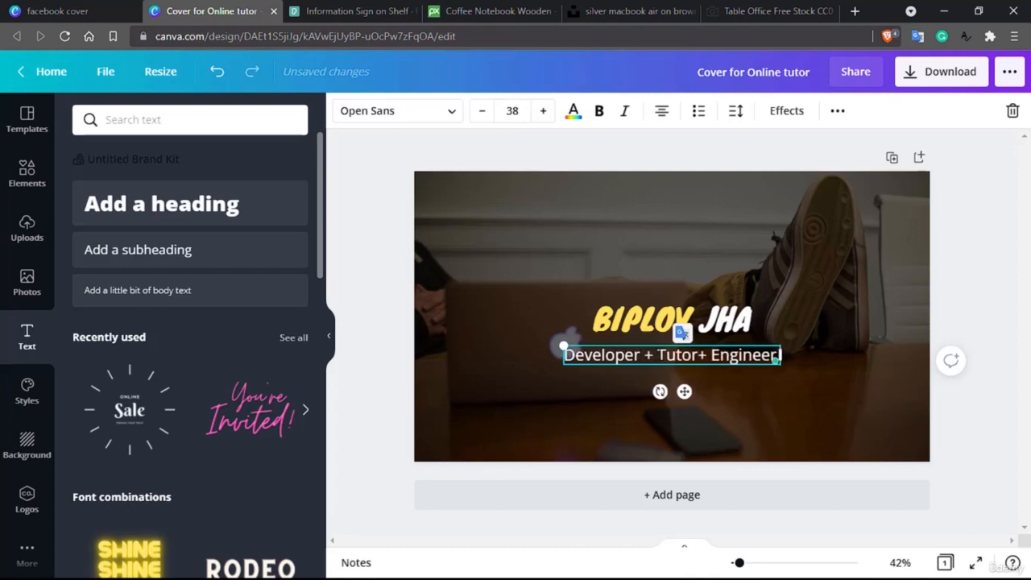
pyautogui.press('BackSpace')
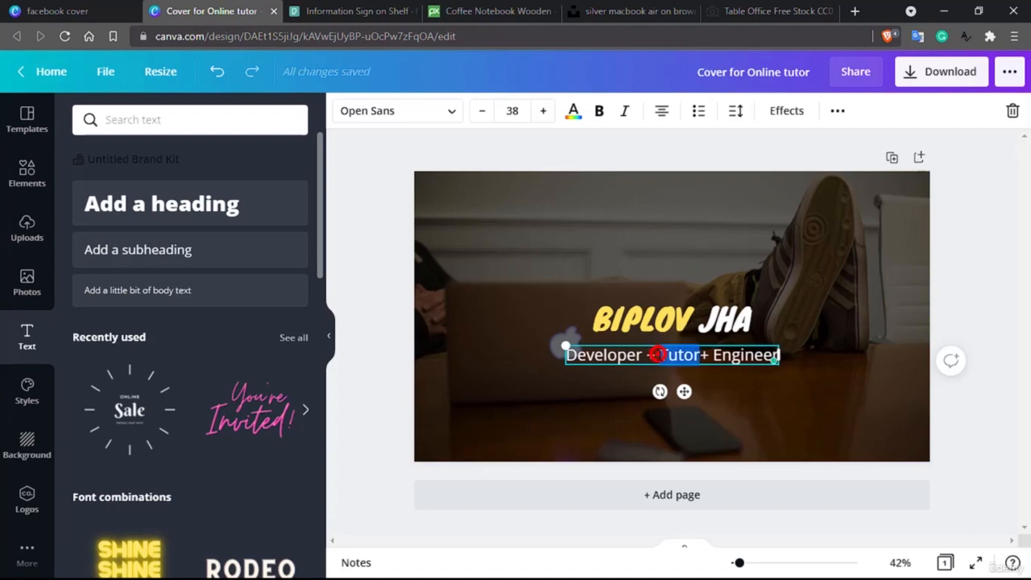
pyautogui.tripleClick(656, 354)
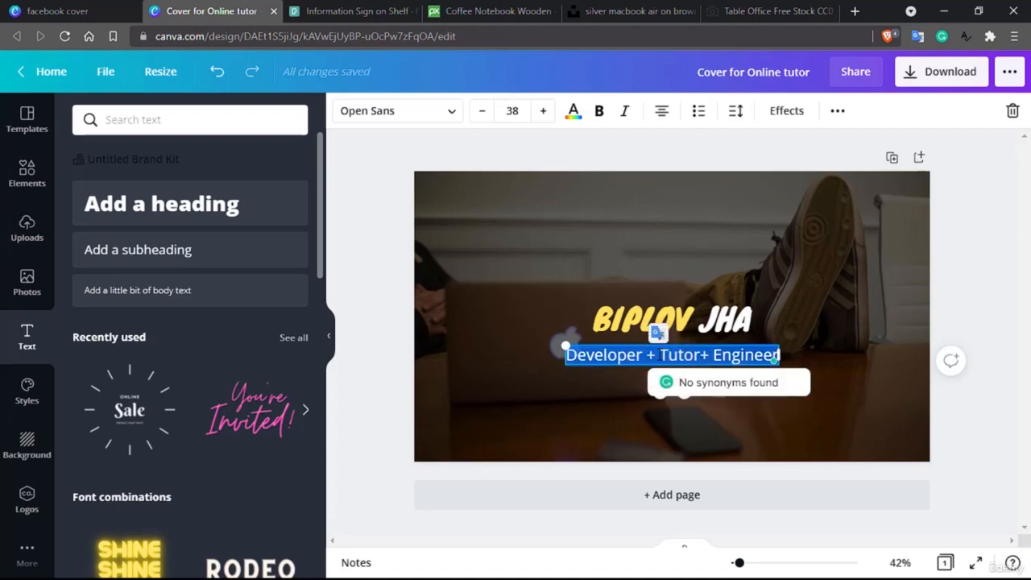
pyautogui.press('BackSpace')
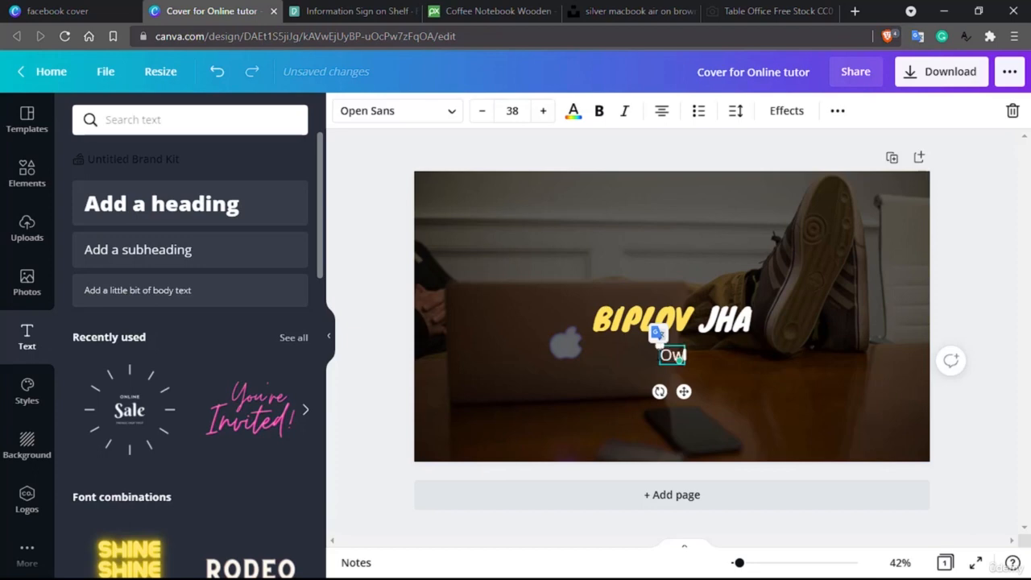
pyautogui.write('Own your story')
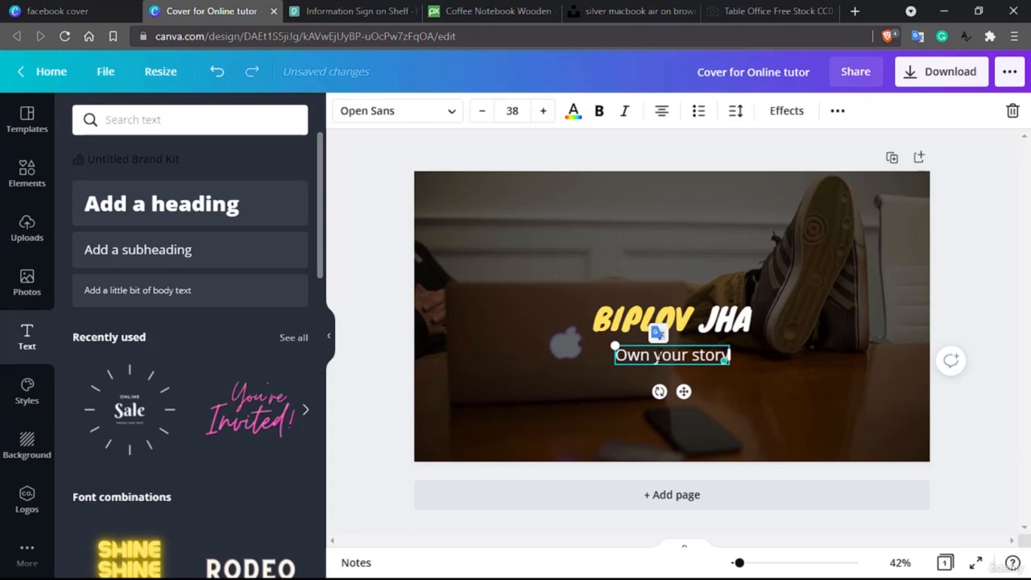
pyautogui.write(', start')
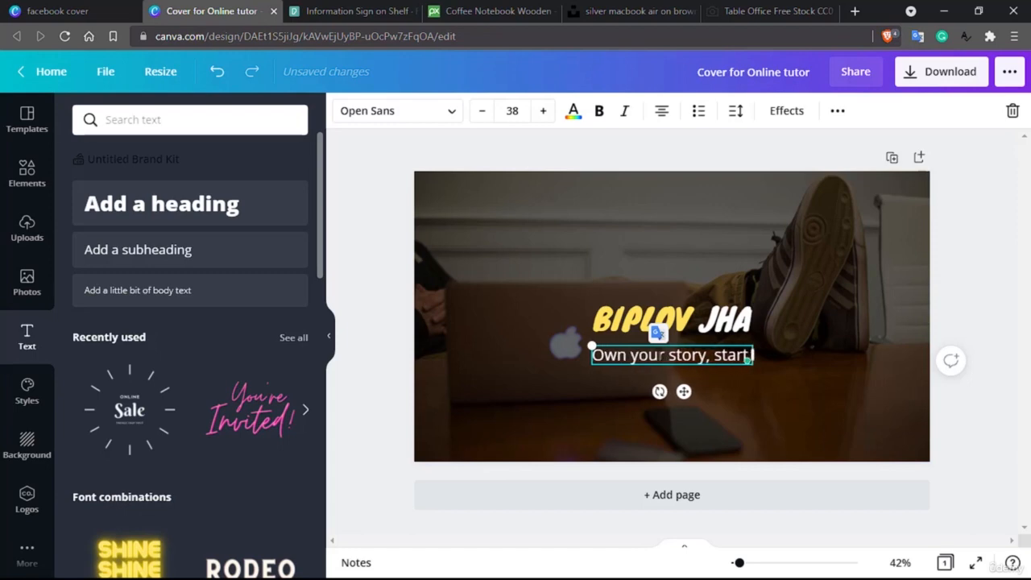
pyautogui.write(' with your name')
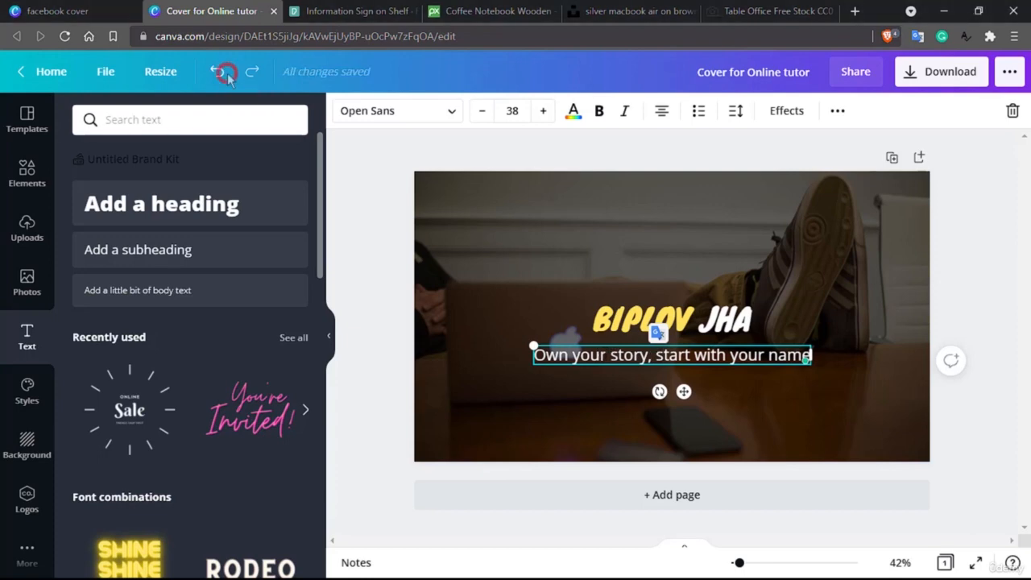
pyautogui.tripleClick(705, 355)
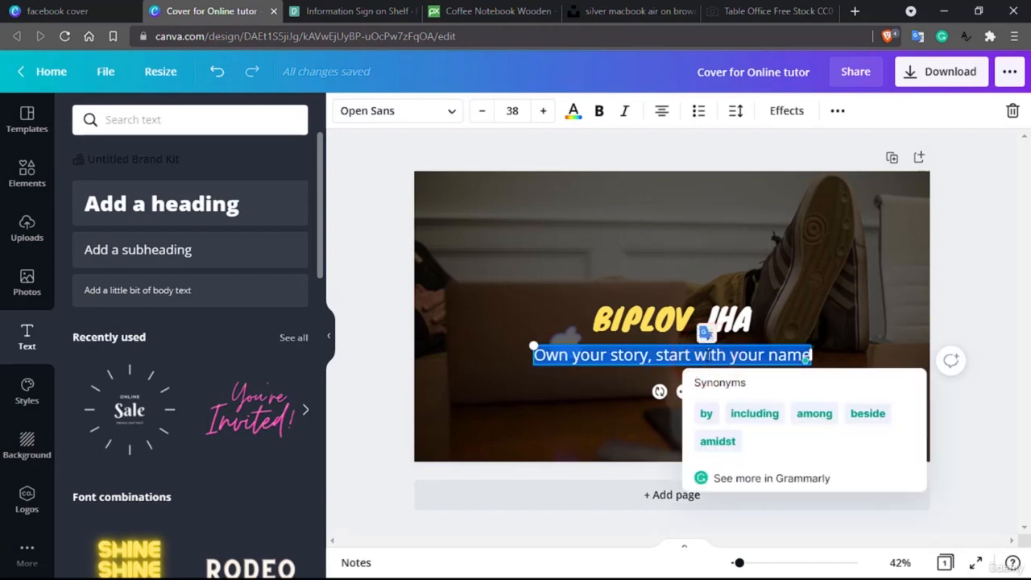
pyautogui.press('BackSpace')
pyautogui.write('Courage to star')
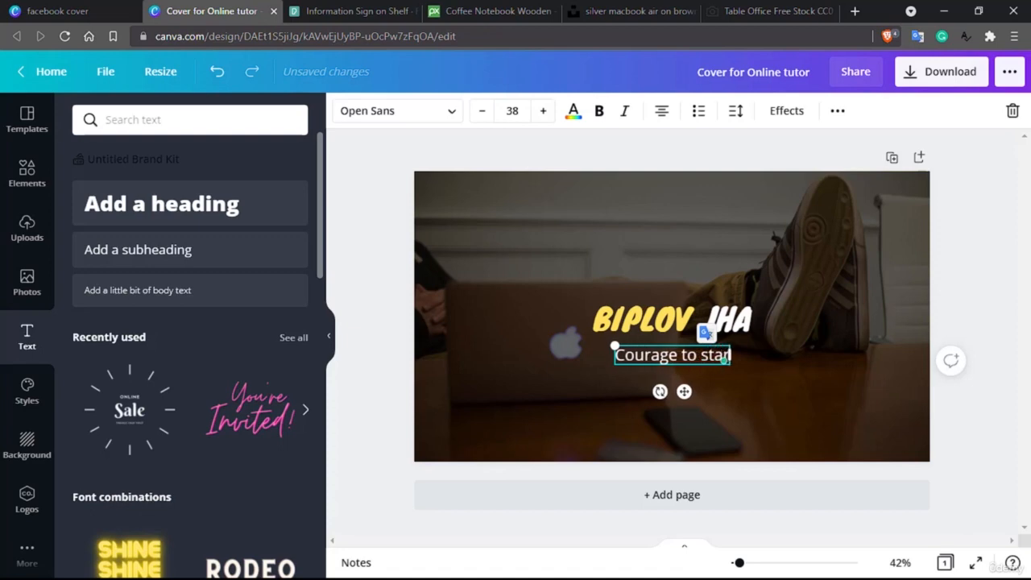
pyautogui.write('t, hear')
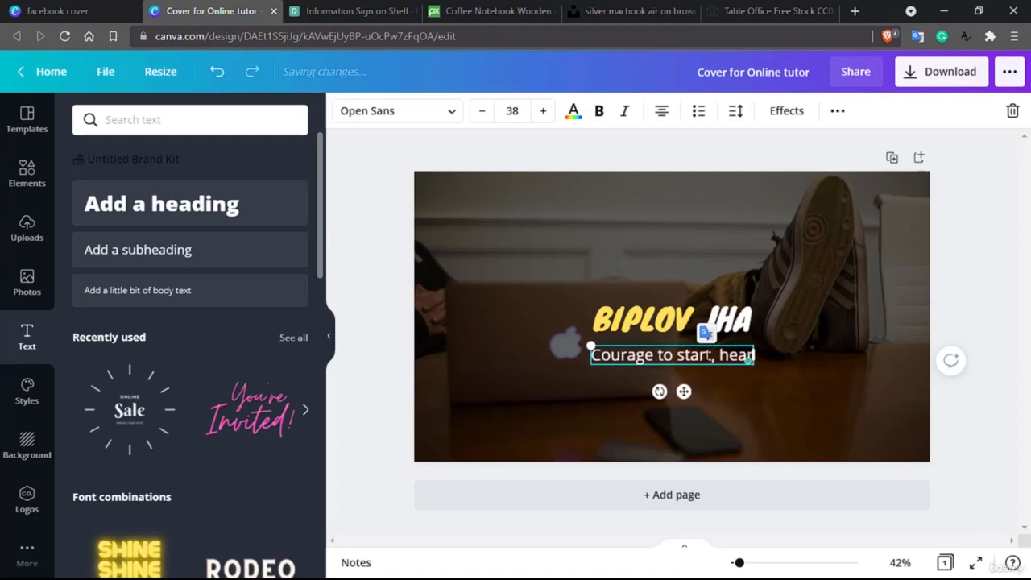
pyautogui.write('t to finish')
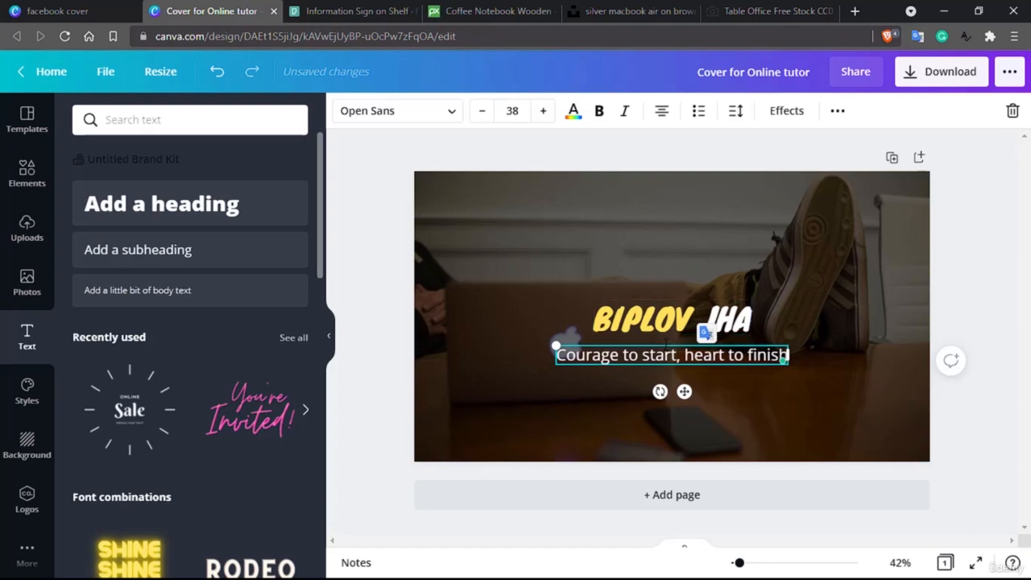
pyautogui.moveTo(675, 344)
pyautogui.mouseDown()
pyautogui.moveTo(693, 342)
pyautogui.moveTo(663, 344)
pyautogui.mouseUp()
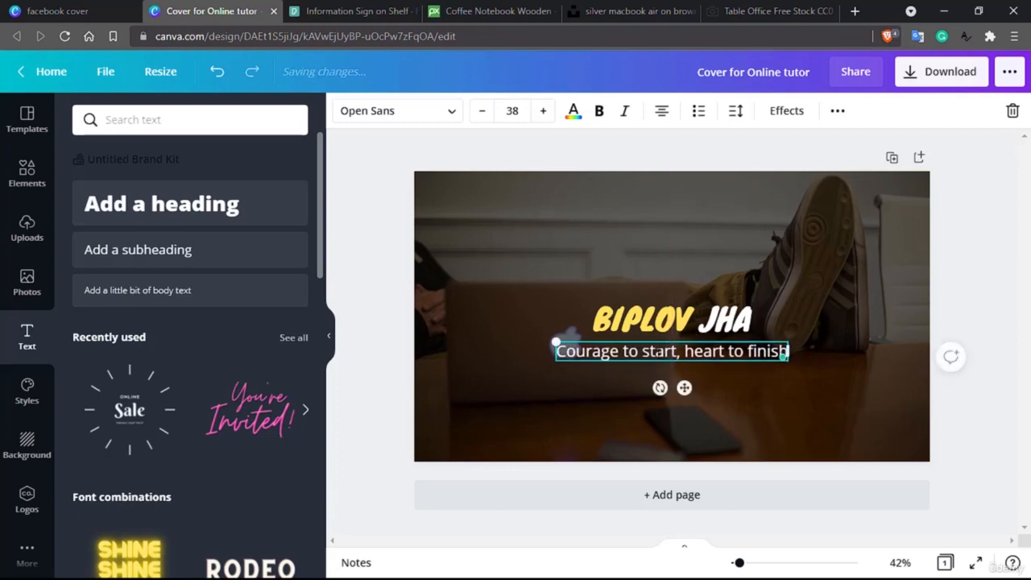
# - Make the tagline uppercase at font size 28
pyautogui.tripleClick(633, 353)
pyautogui.click(838, 111)
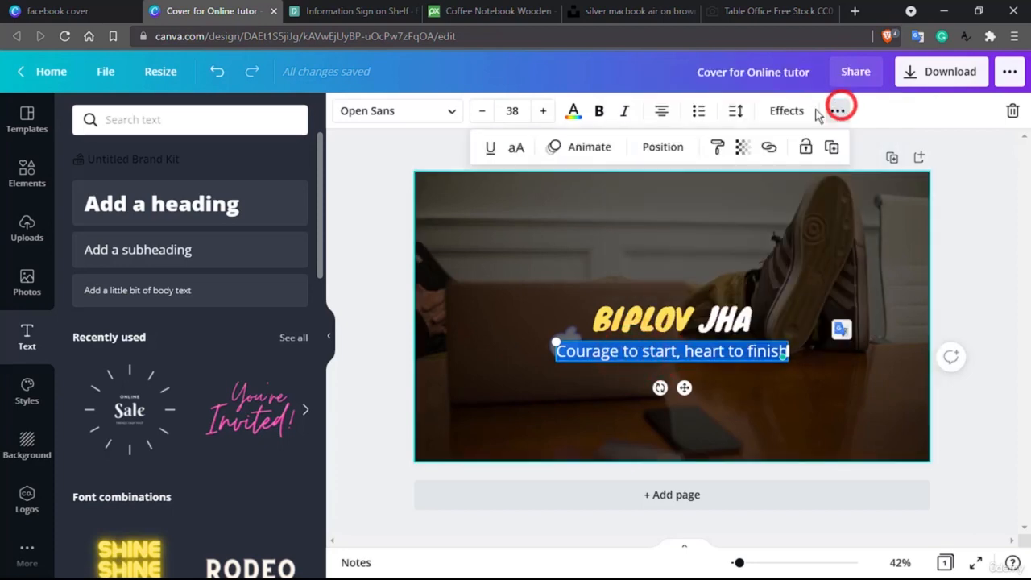
pyautogui.click(515, 150)
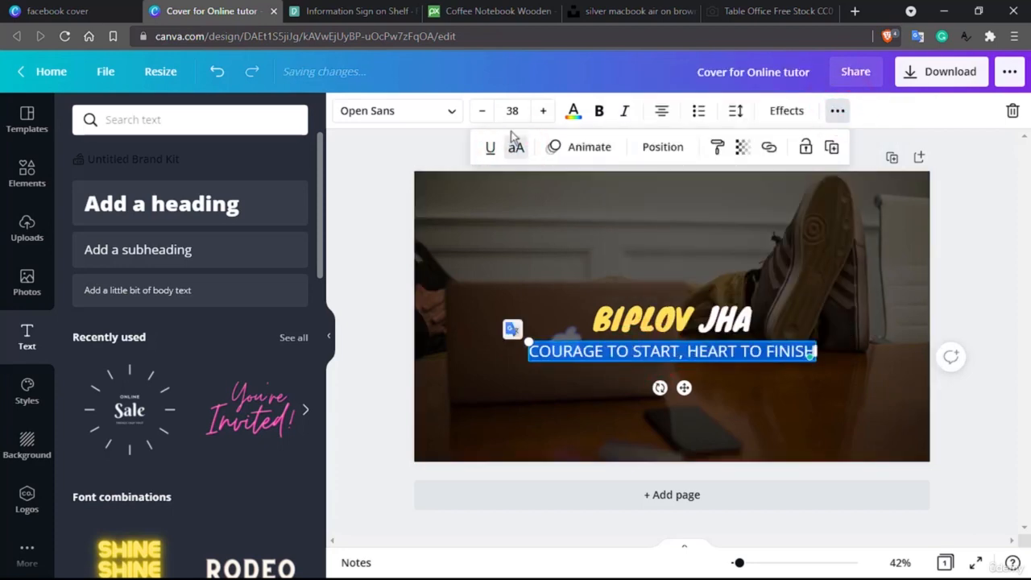
pyautogui.click(512, 115)
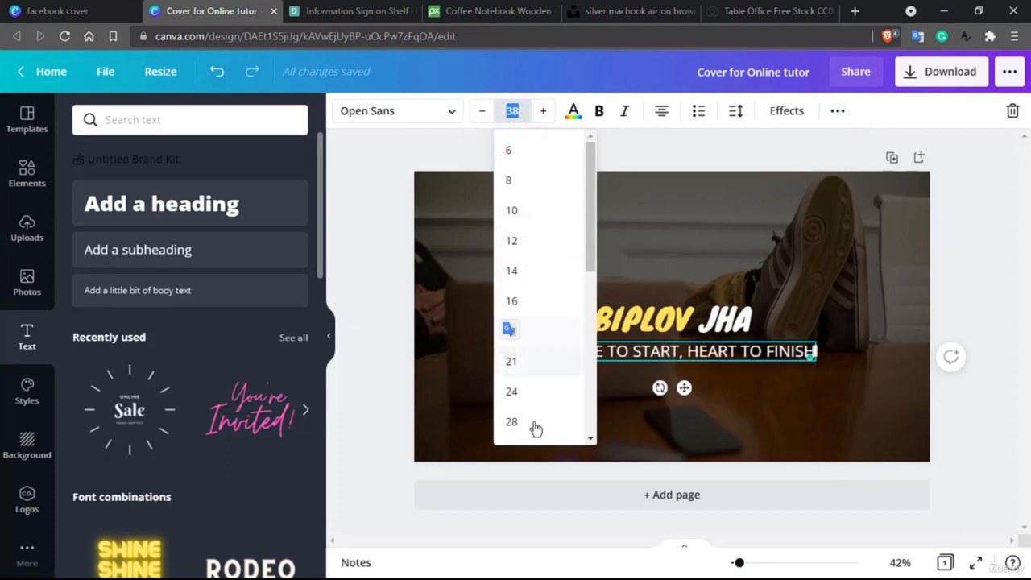
pyautogui.scroll(-2, 535, 429)
pyautogui.click(531, 366)
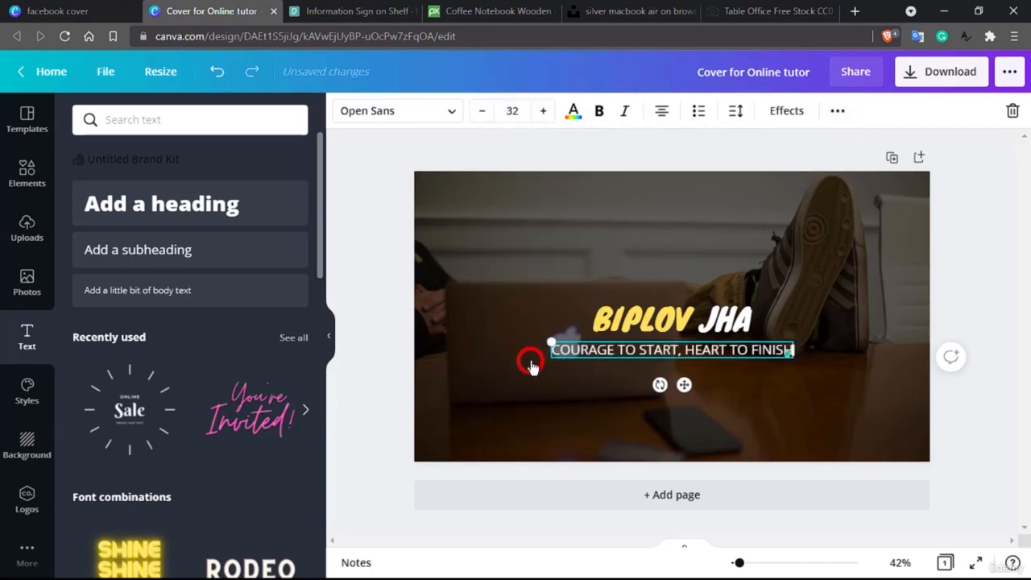
pyautogui.click(513, 113)
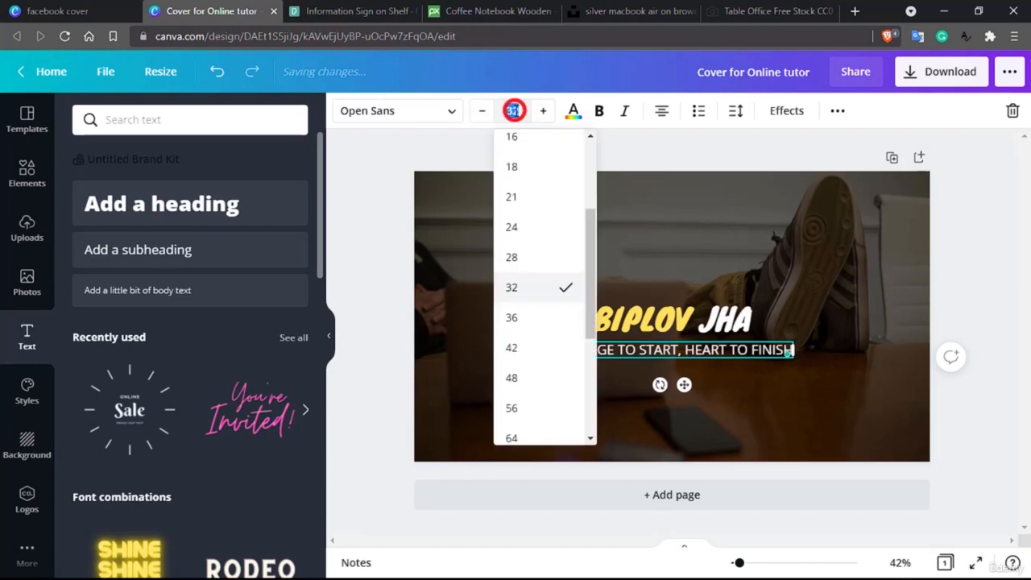
pyautogui.click(534, 269)
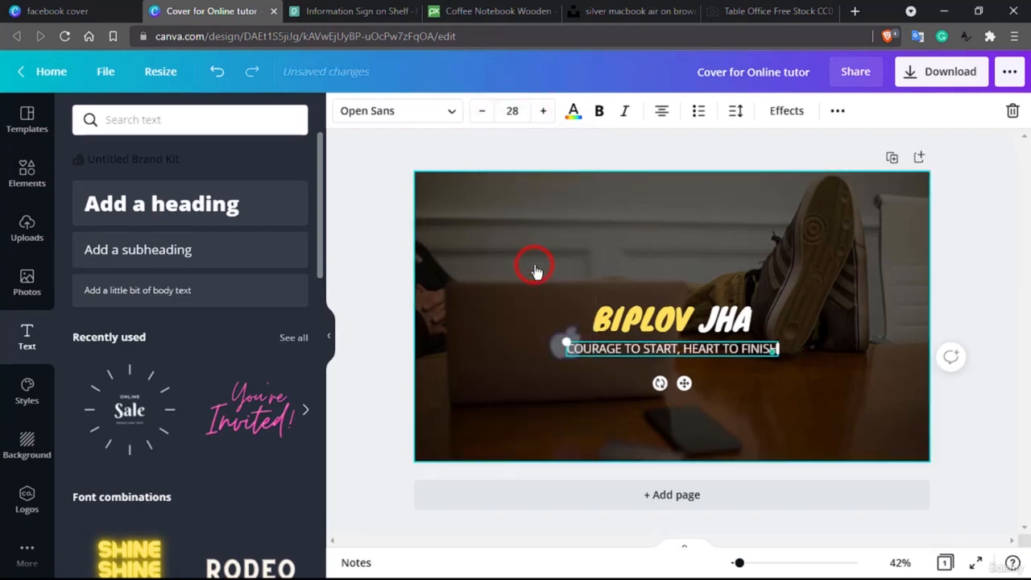
# - Change the tagline font to Raleway and deselect everything
pyautogui.click(447, 111)
pyautogui.click(152, 249)
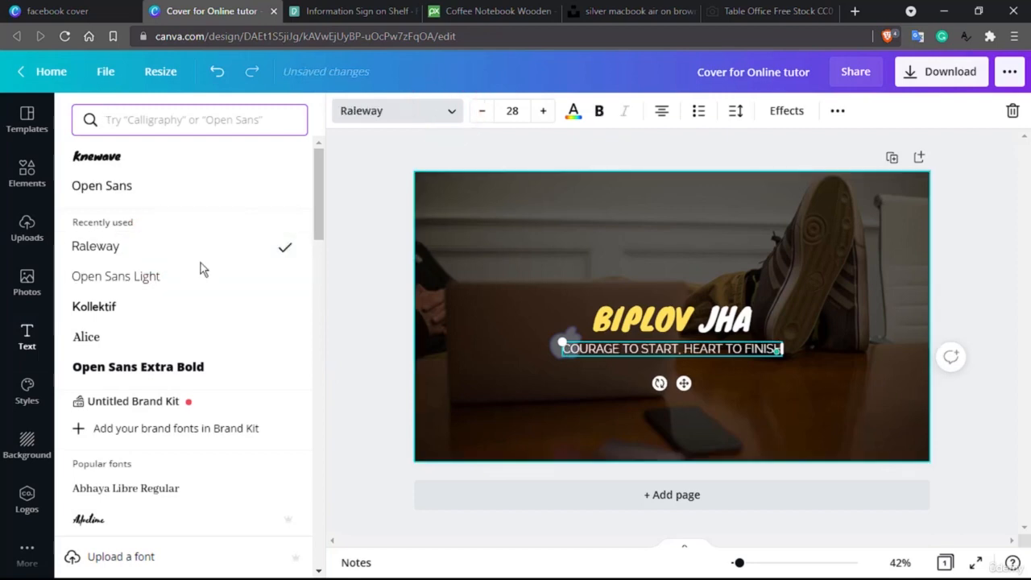
pyautogui.click(584, 401)
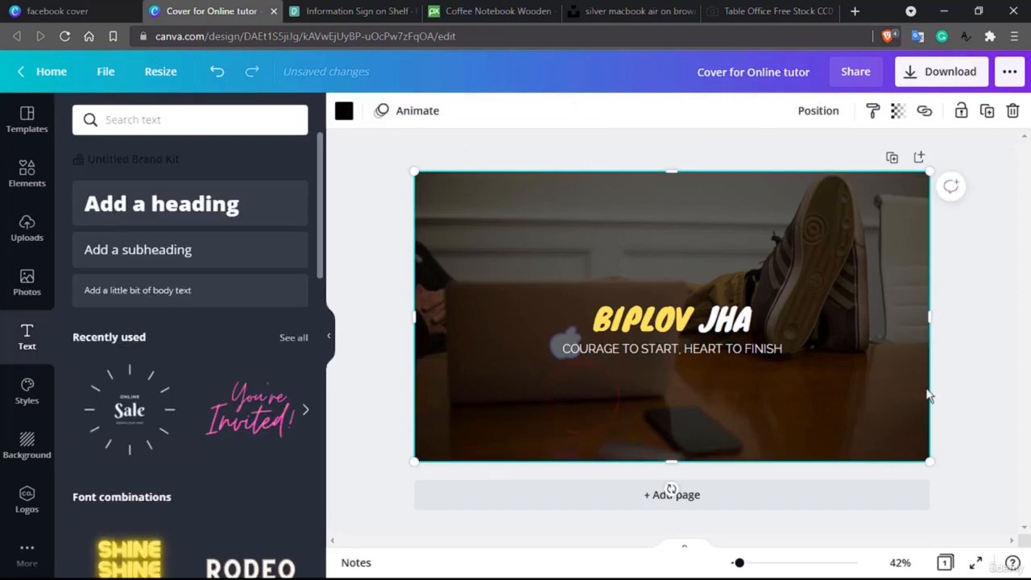
pyautogui.click(984, 392)
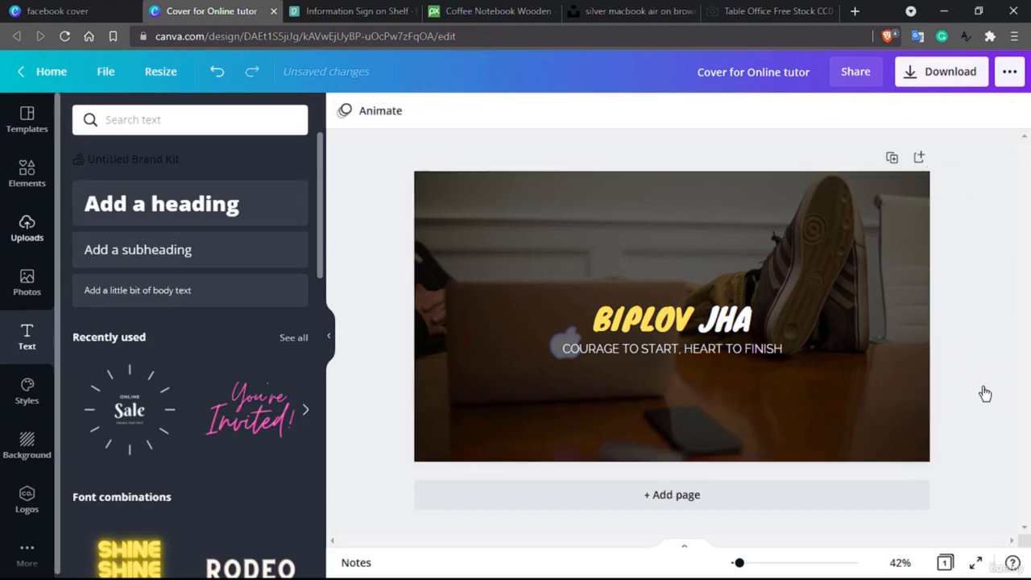
# - Browse the rectangle results in the Elements library
pyautogui.click(30, 187)
pyautogui.scroll(-3, 215, 327)
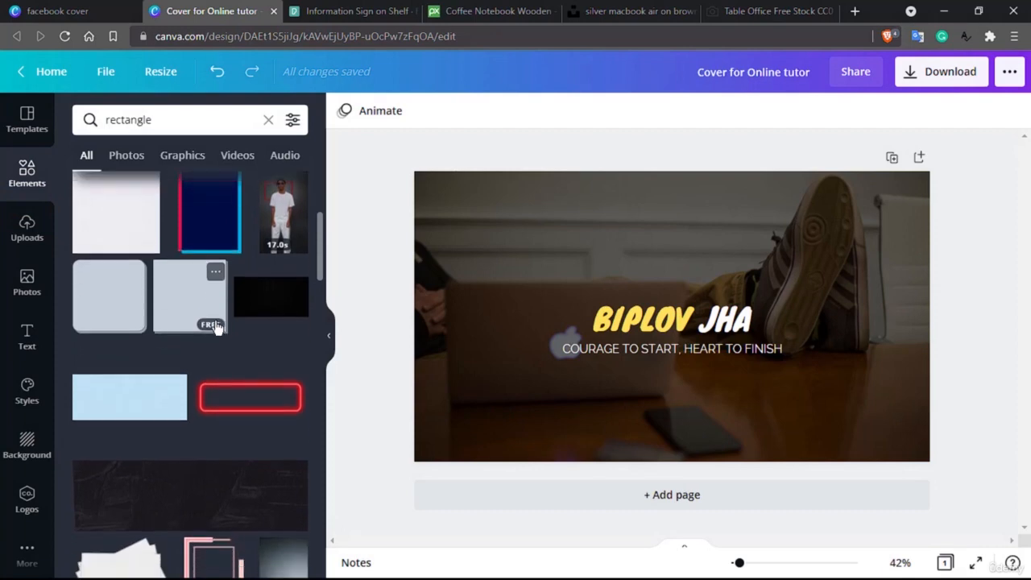
pyautogui.scroll(-8, 216, 327)
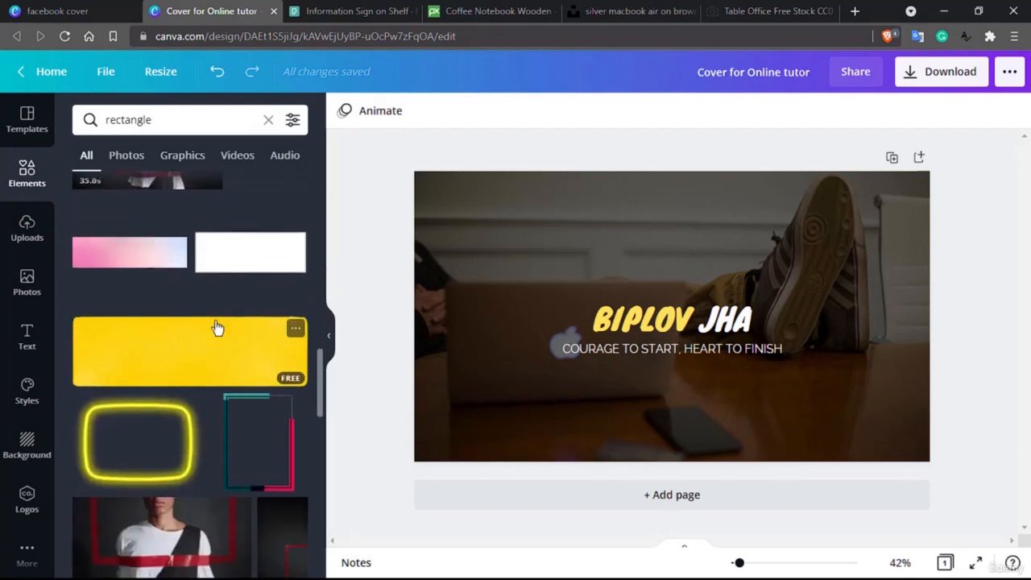
pyautogui.scroll(-10, 216, 327)
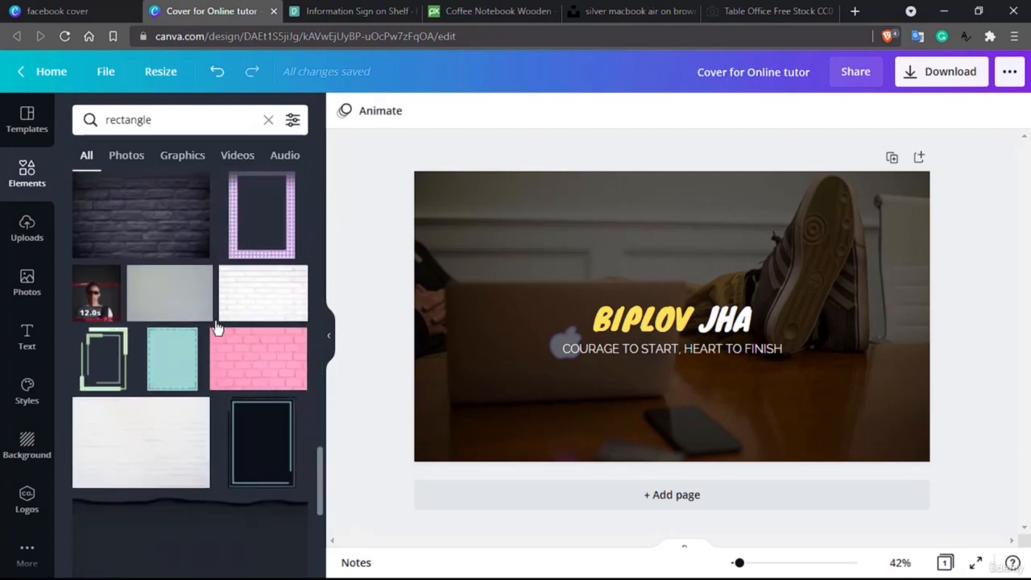
pyautogui.scroll(-10, 216, 327)
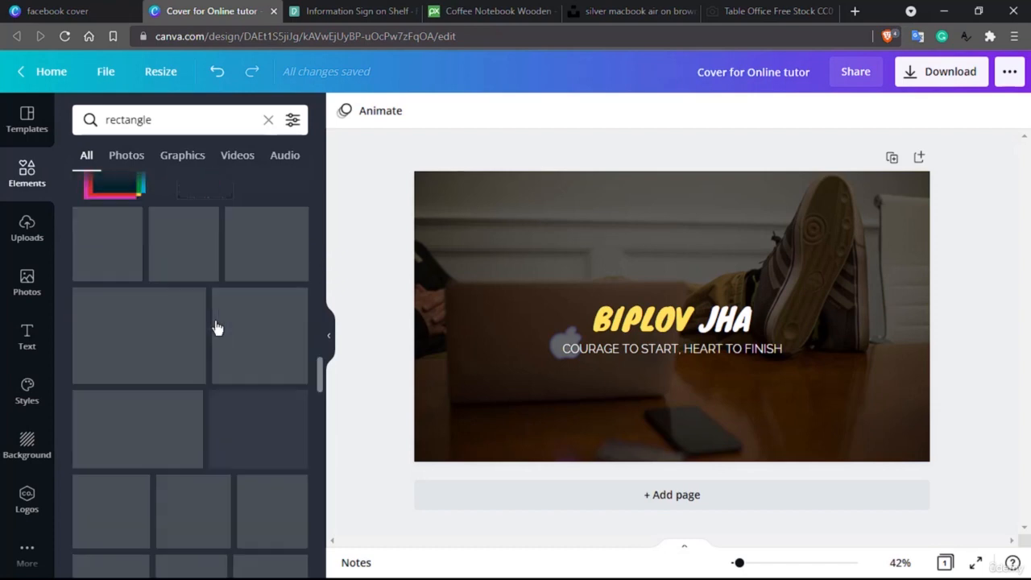
pyautogui.scroll(-6, 215, 327)
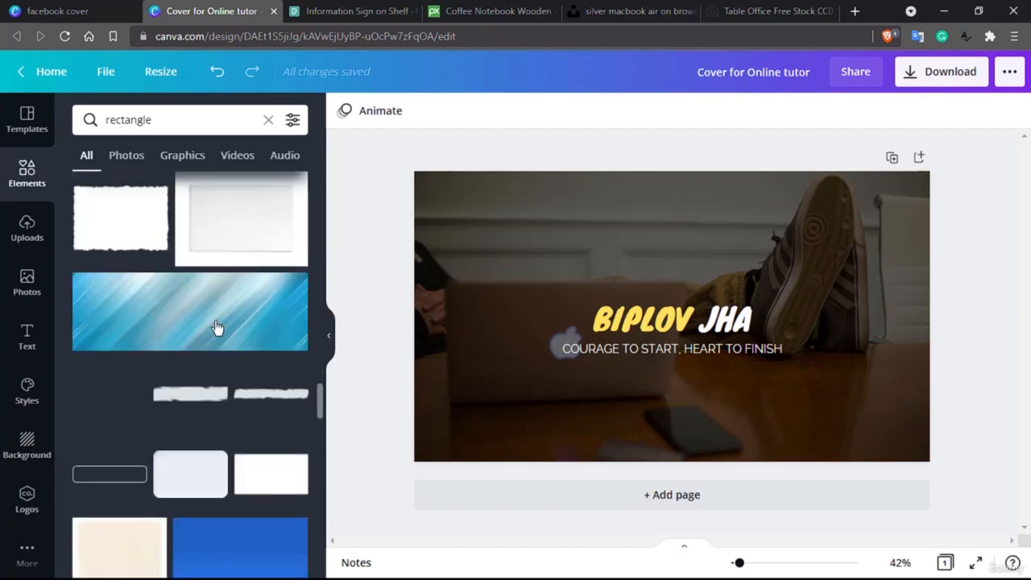
pyautogui.scroll(-8, 216, 327)
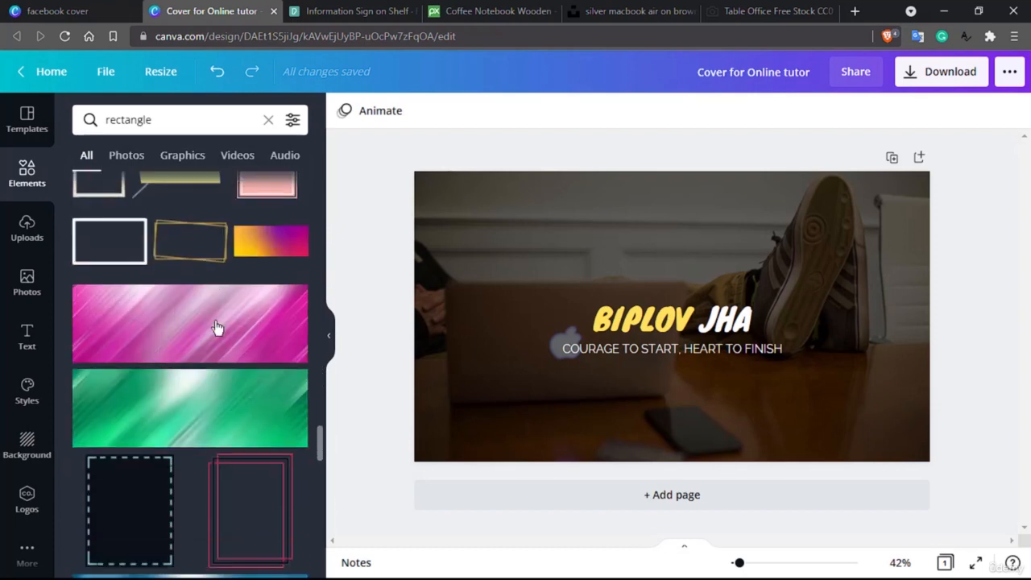
# - Search elements for 'rectangle quote frame' and look over the results
pyautogui.click(167, 122)
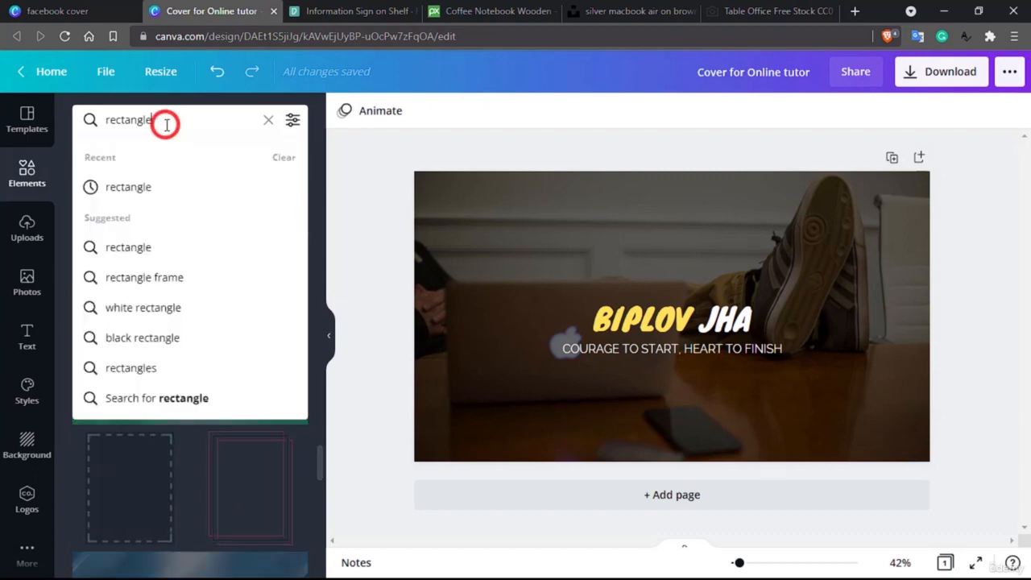
pyautogui.doubleClick(167, 123)
pyautogui.click(184, 115)
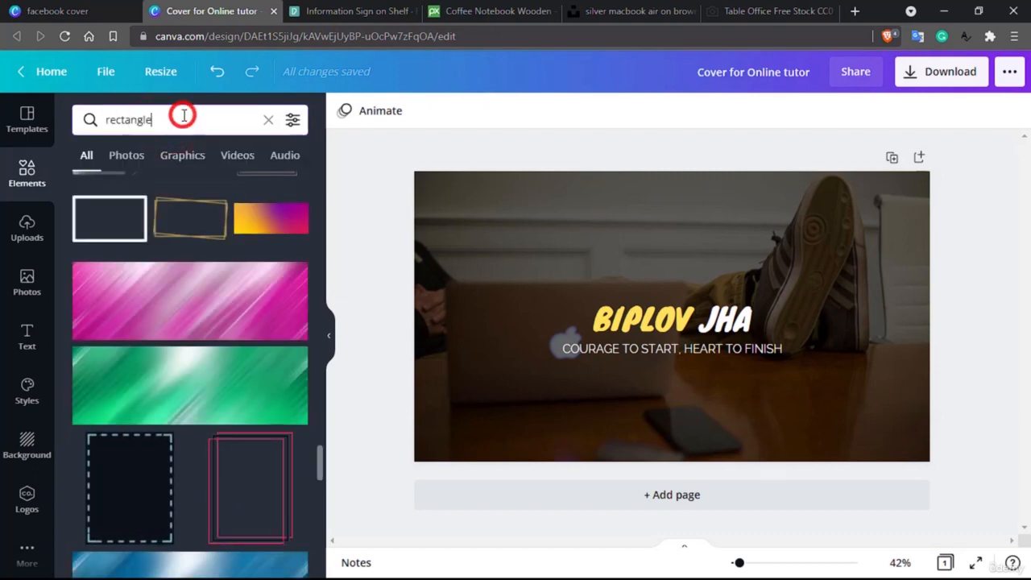
pyautogui.write('quote f')
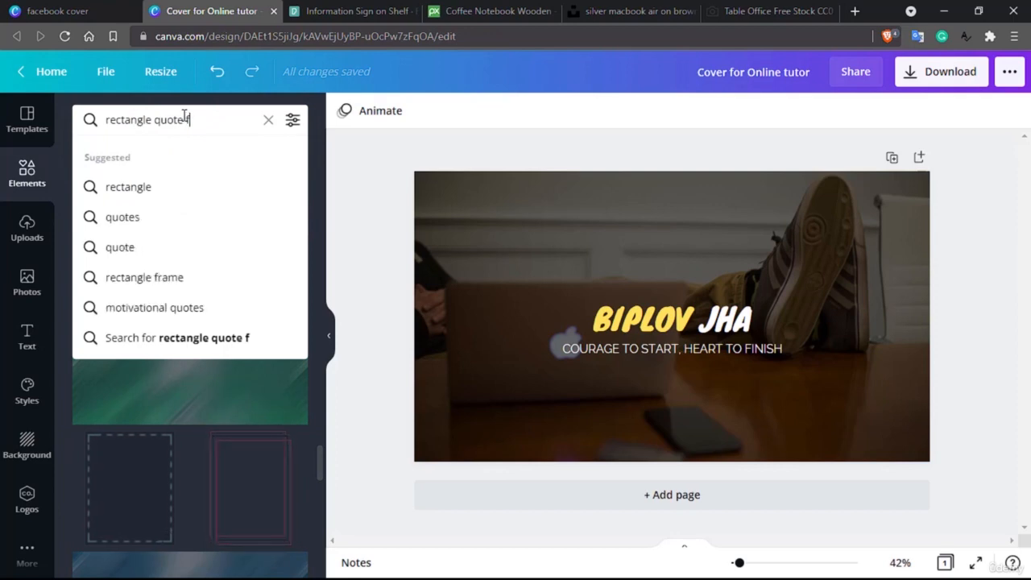
pyautogui.write('rame')
pyautogui.press('Return')
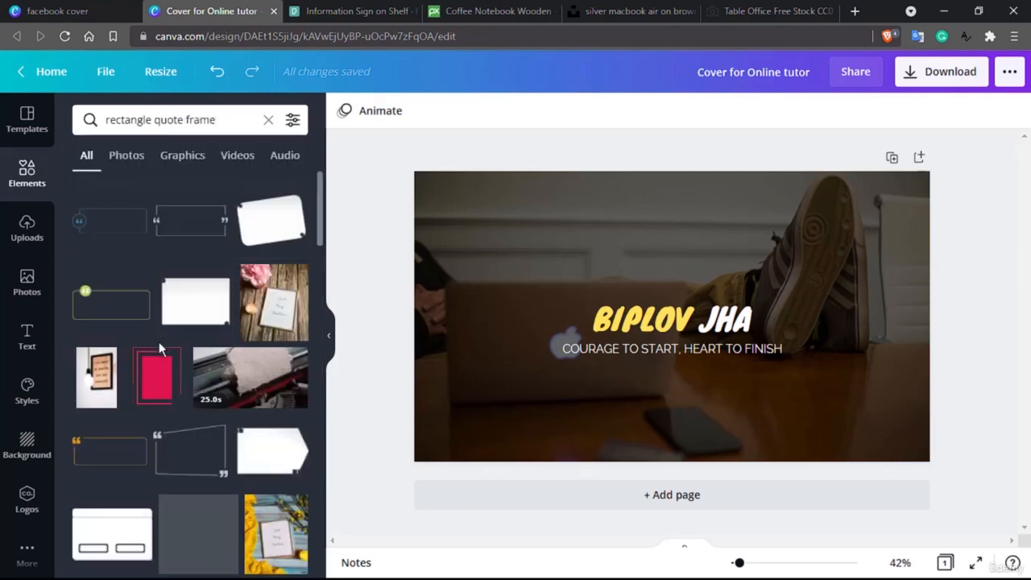
pyautogui.scroll(-3, 169, 385)
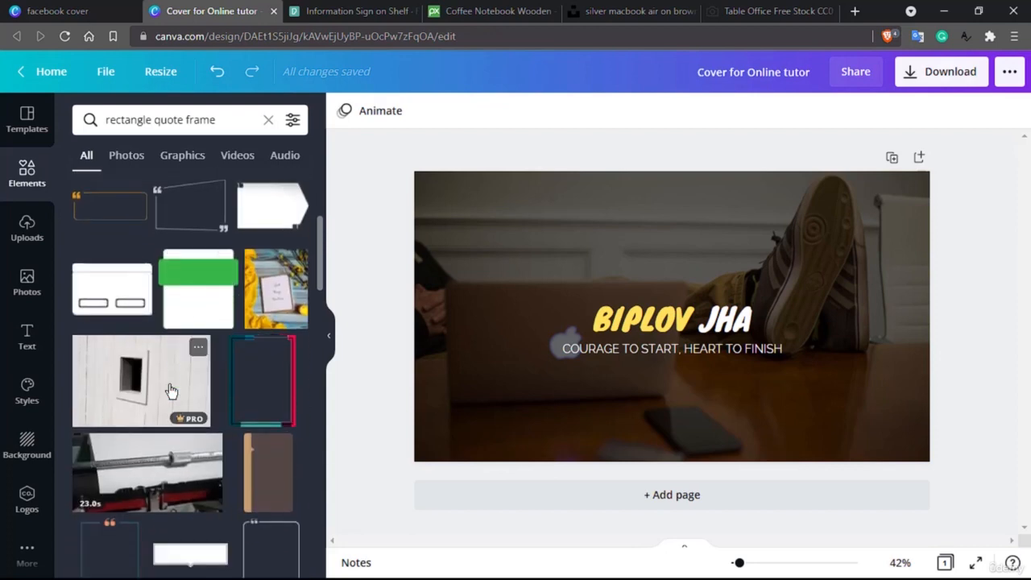
pyautogui.scroll(3, 171, 392)
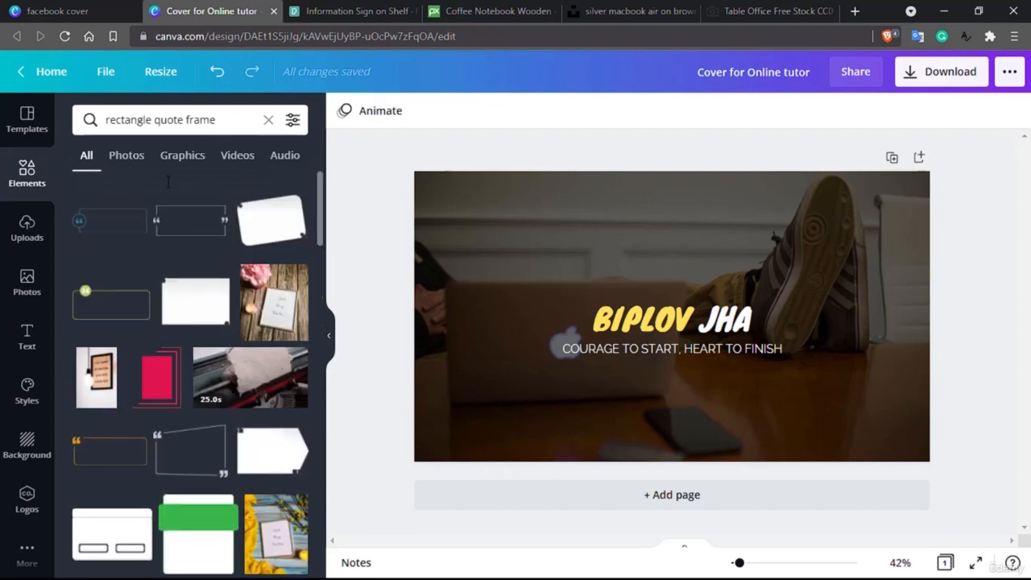
# - Narrow the search to 'rectangle frame' and scroll through the frames
pyautogui.click(138, 120)
pyautogui.doubleClick(149, 120)
pyautogui.press('BackSpace')
pyautogui.press('Return')
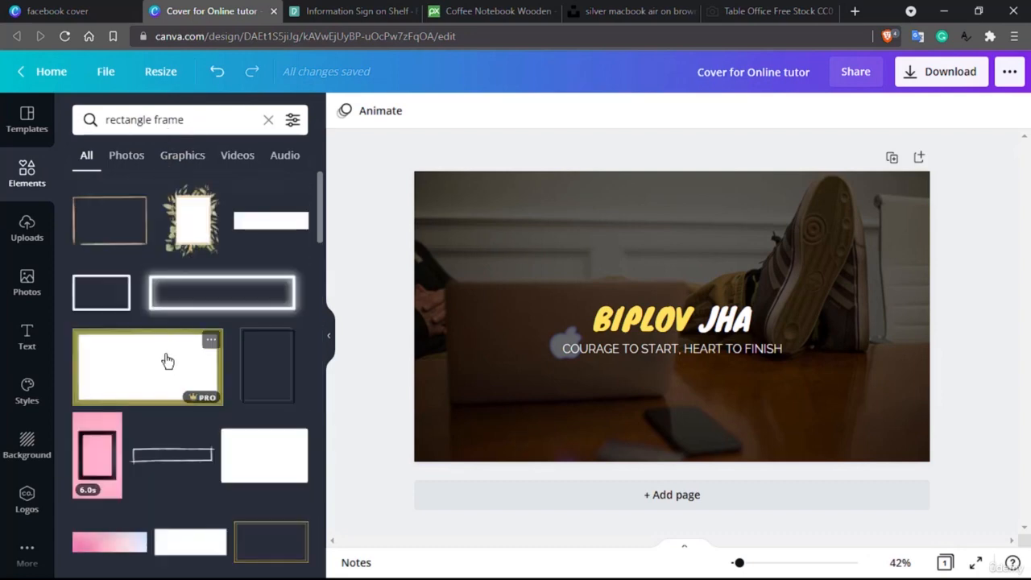
pyautogui.scroll(-5, 145, 338)
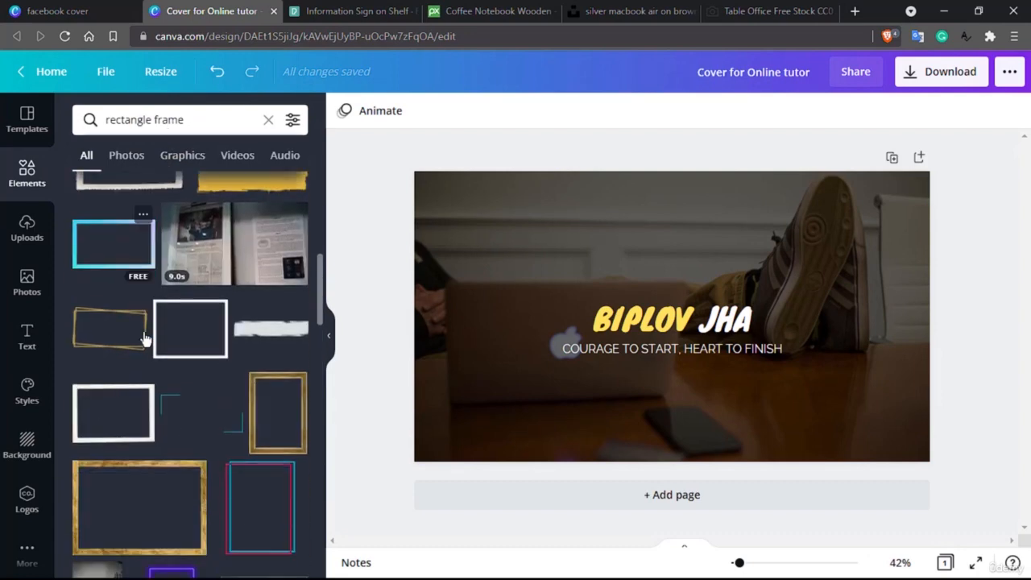
pyautogui.scroll(-3, 145, 339)
pyautogui.moveTo(205, 229); pyautogui.dragTo(600, 326)
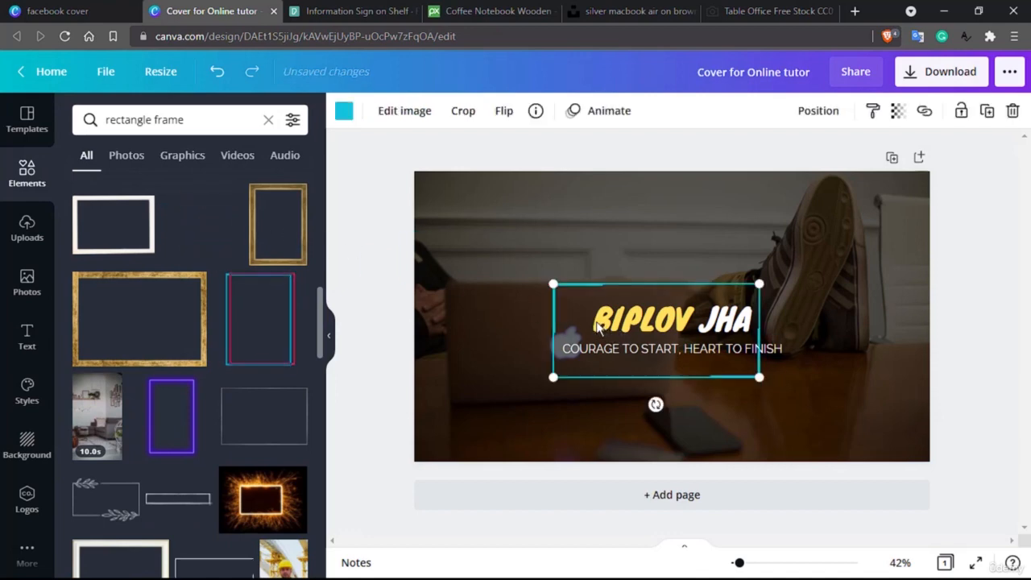
pyautogui.moveTo(779, 378); pyautogui.dragTo(800, 371)
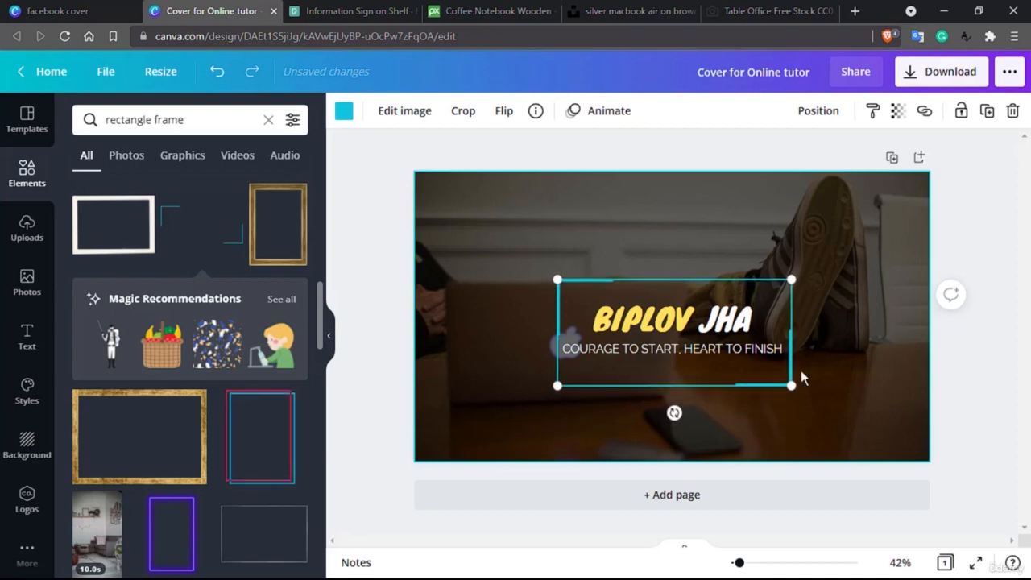
pyautogui.moveTo(793, 385); pyautogui.dragTo(803, 370)
pyautogui.click(900, 322)
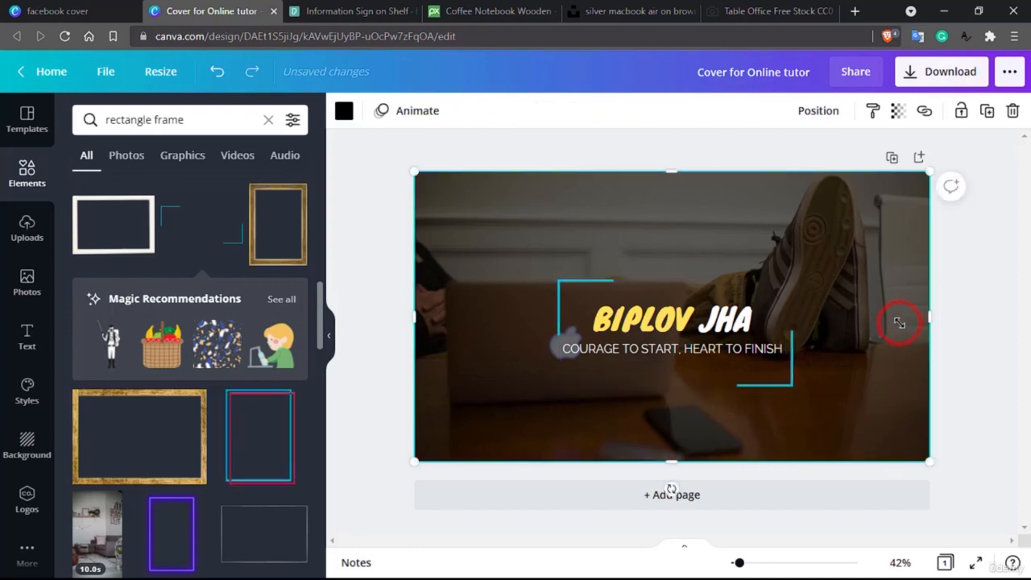
pyautogui.click(790, 385)
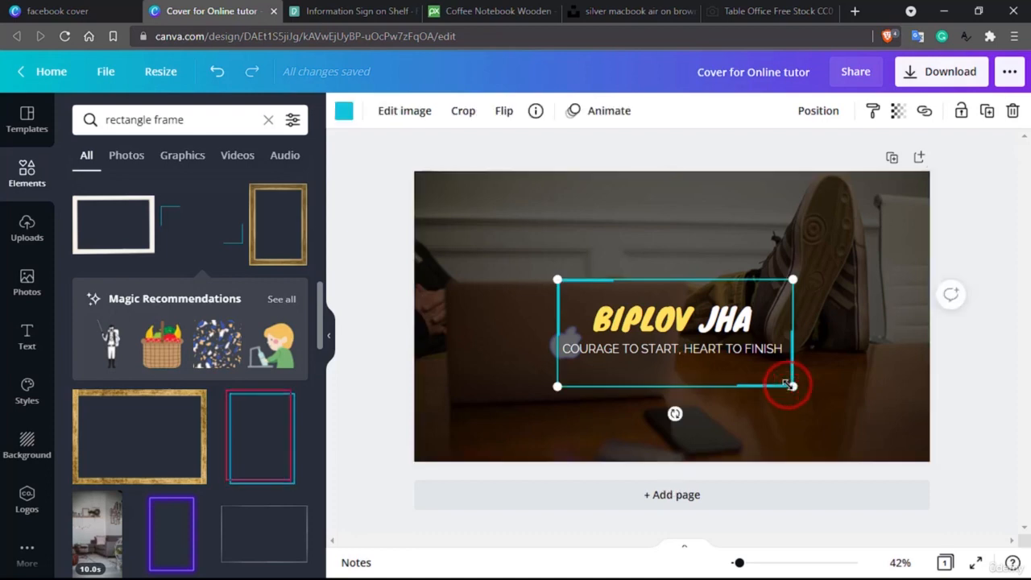
pyautogui.press('Delete')
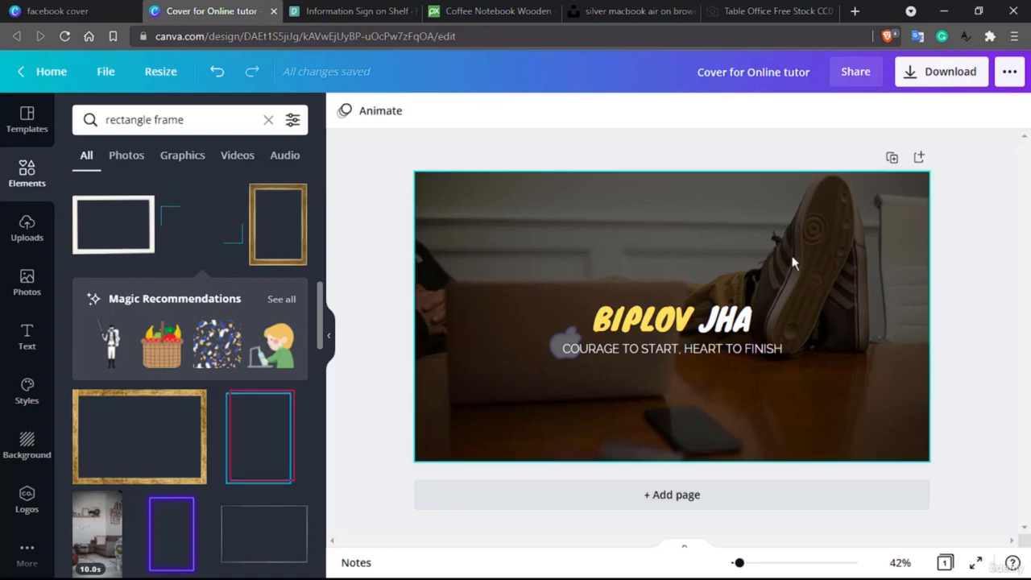
# - Nudge the tagline slightly lower
pyautogui.click(698, 349)
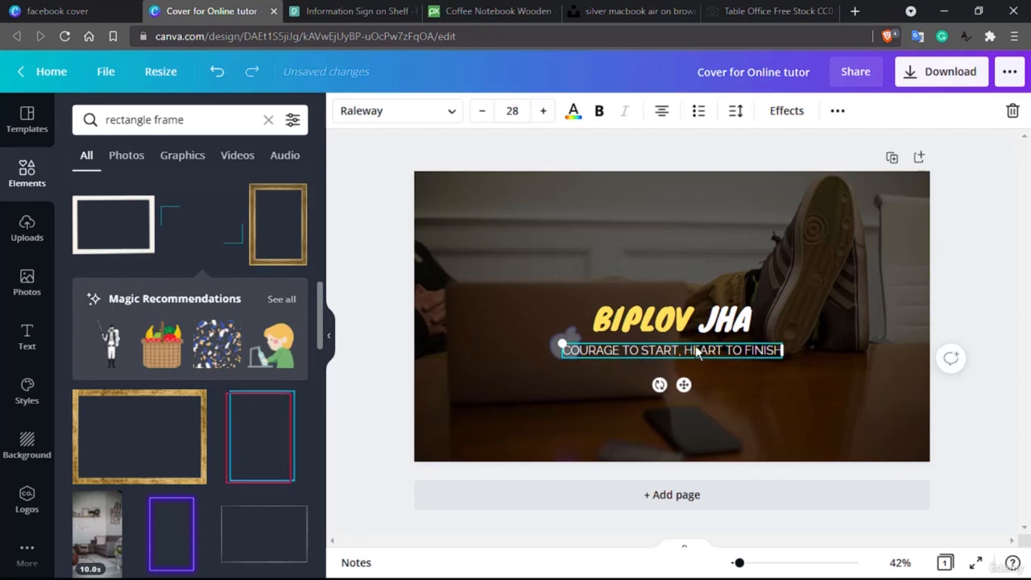
pyautogui.press('Down')
pyautogui.press('Down')
pyautogui.press('Down')
pyautogui.press('Down')
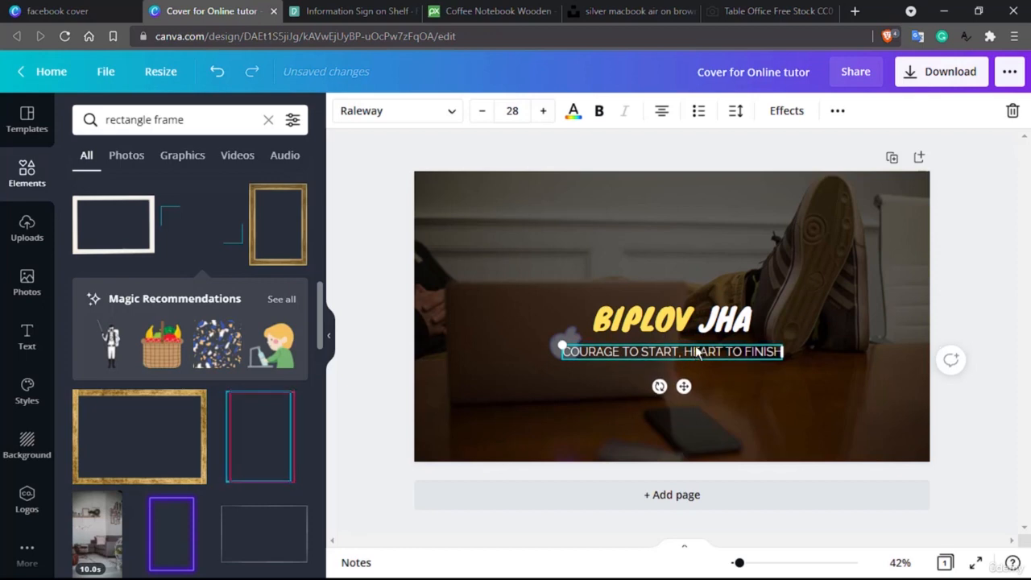
pyautogui.click(882, 249)
pyautogui.click(723, 322)
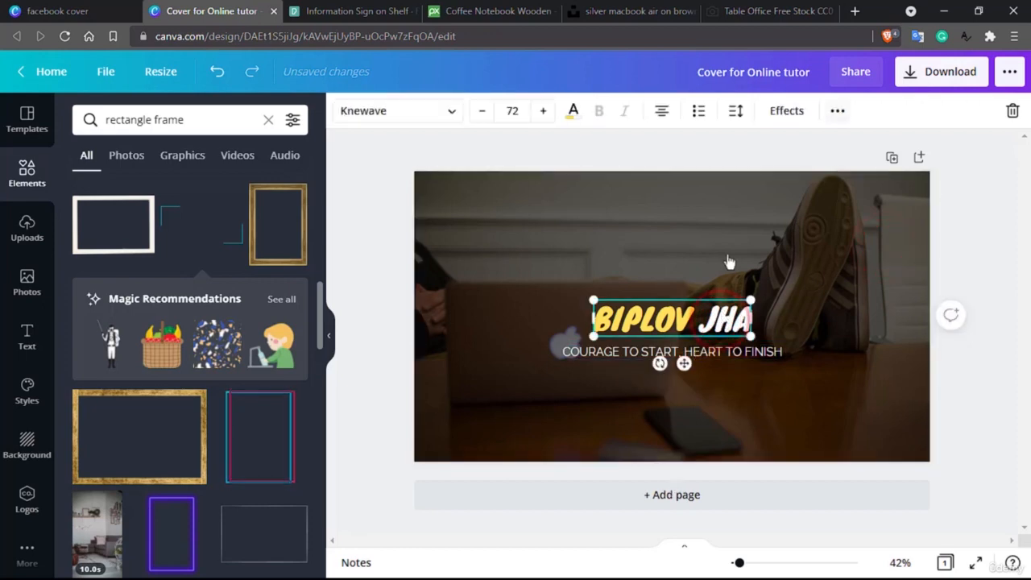
pyautogui.click(738, 113)
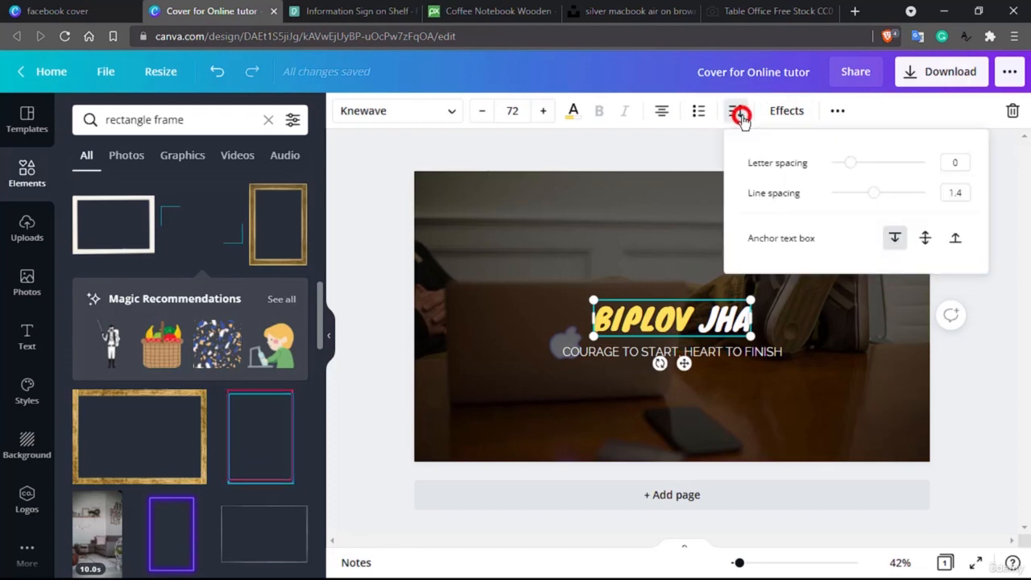
pyautogui.click(849, 165)
pyautogui.moveTo(849, 165); pyautogui.dragTo(873, 167)
pyautogui.rightClick(874, 168)
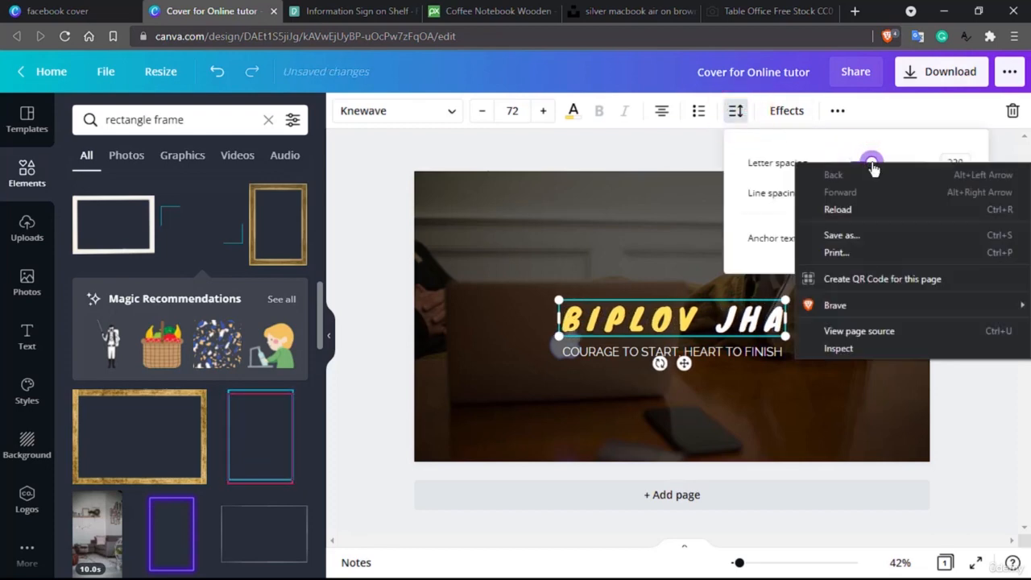
pyautogui.click(733, 163)
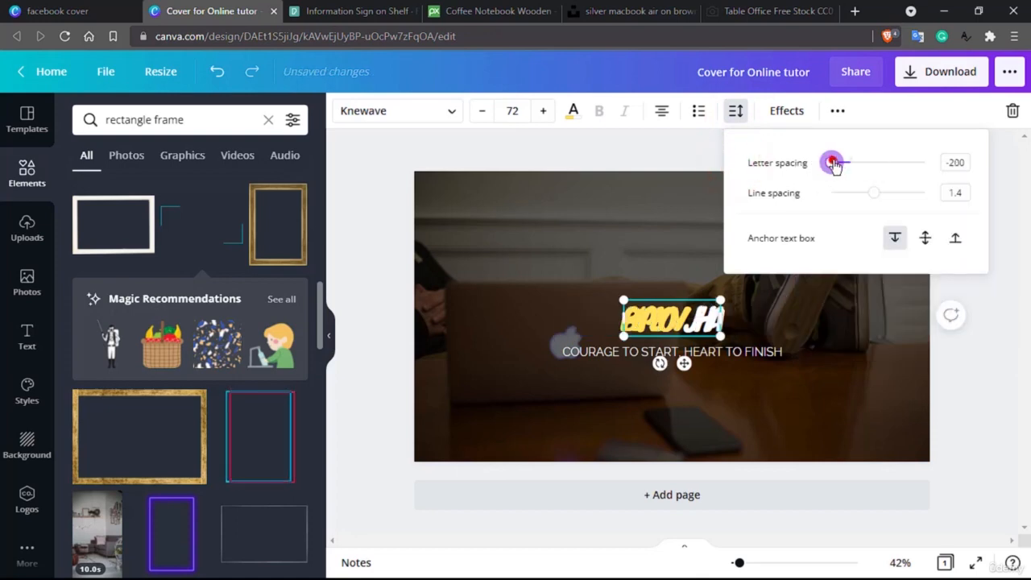
pyautogui.moveTo(835, 164); pyautogui.dragTo(872, 167)
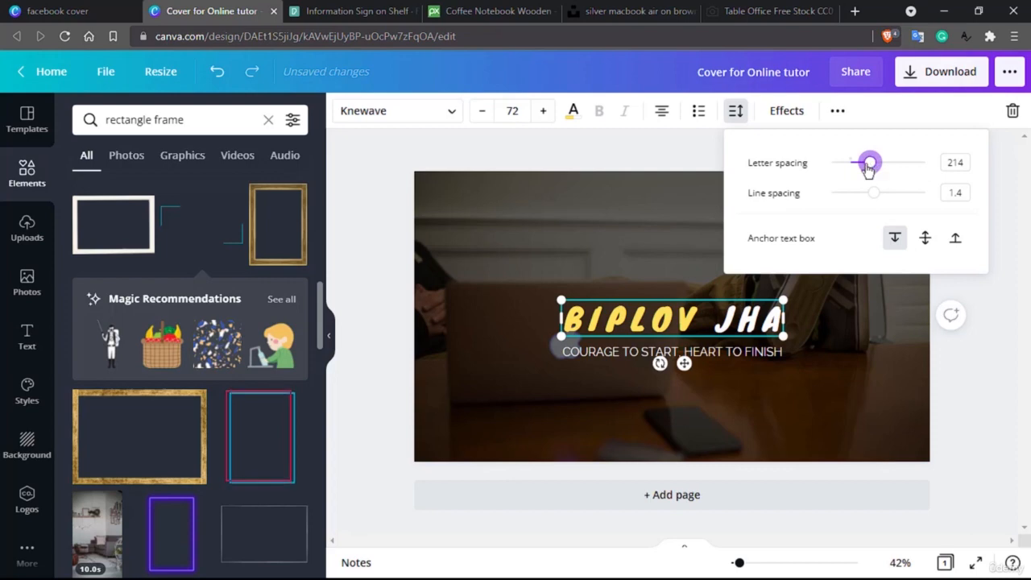
pyautogui.click(642, 224)
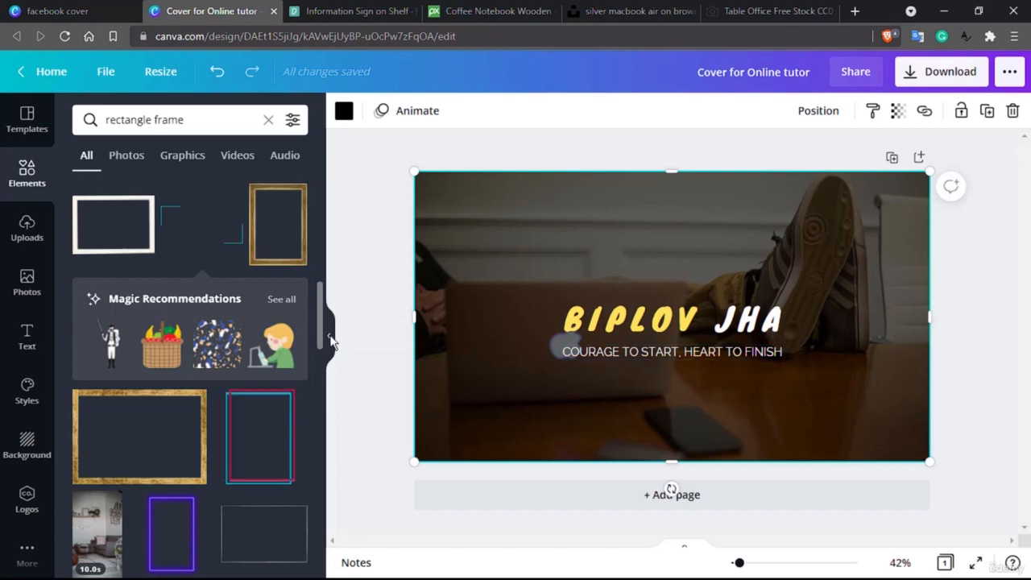
# - Open a private window and load the Facebook home page
pyautogui.click(1014, 36)
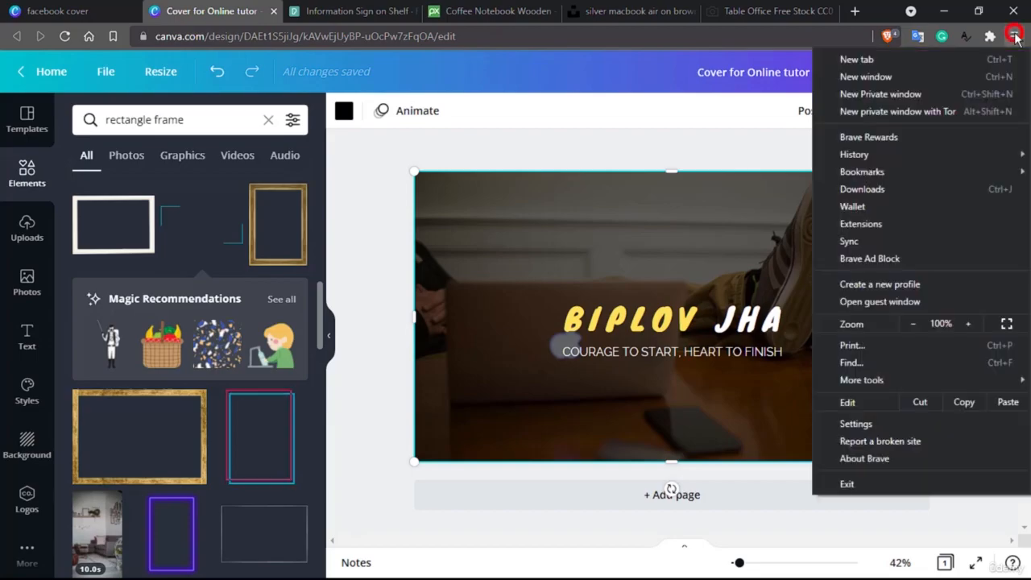
pyautogui.click(897, 97)
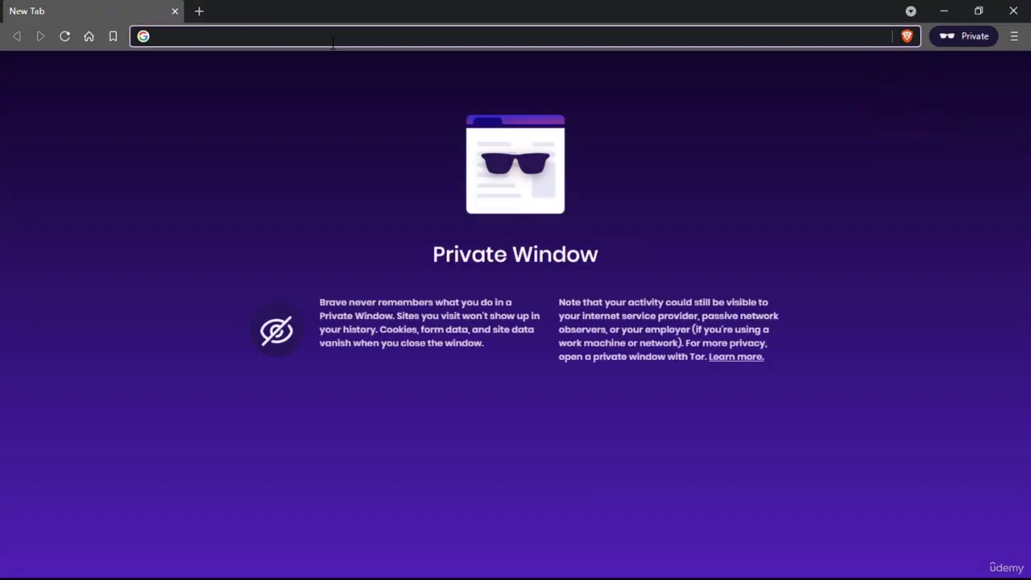
pyautogui.write('facebook.com/')
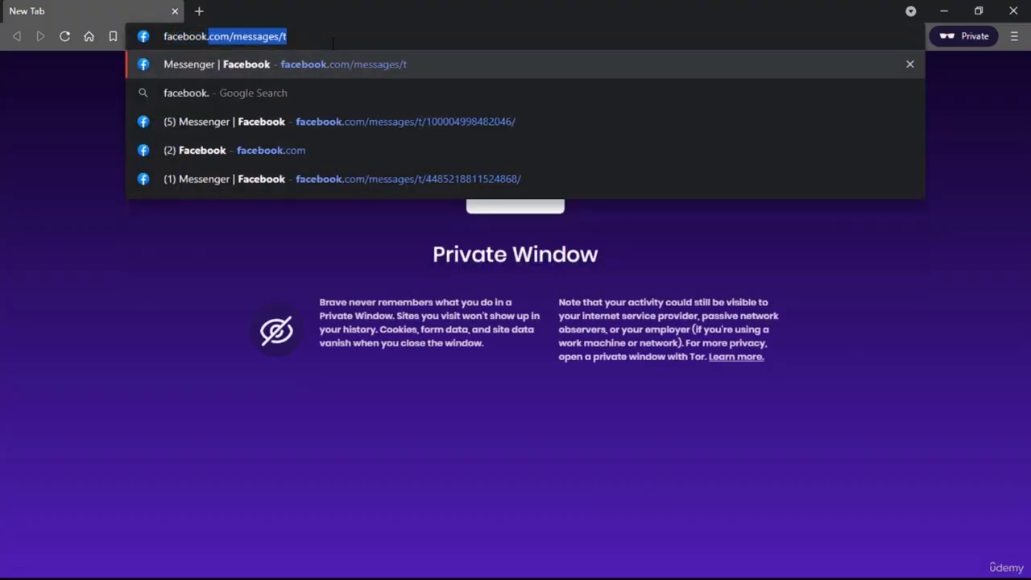
pyautogui.press('Return')
pyautogui.click(329, 41)
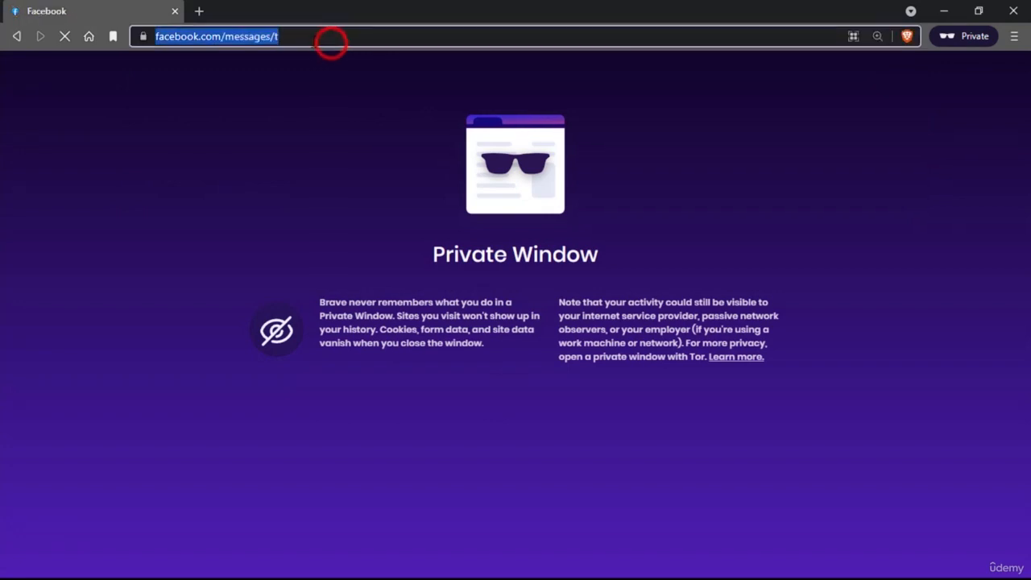
pyautogui.moveTo(341, 37); pyautogui.dragTo(278, 54)
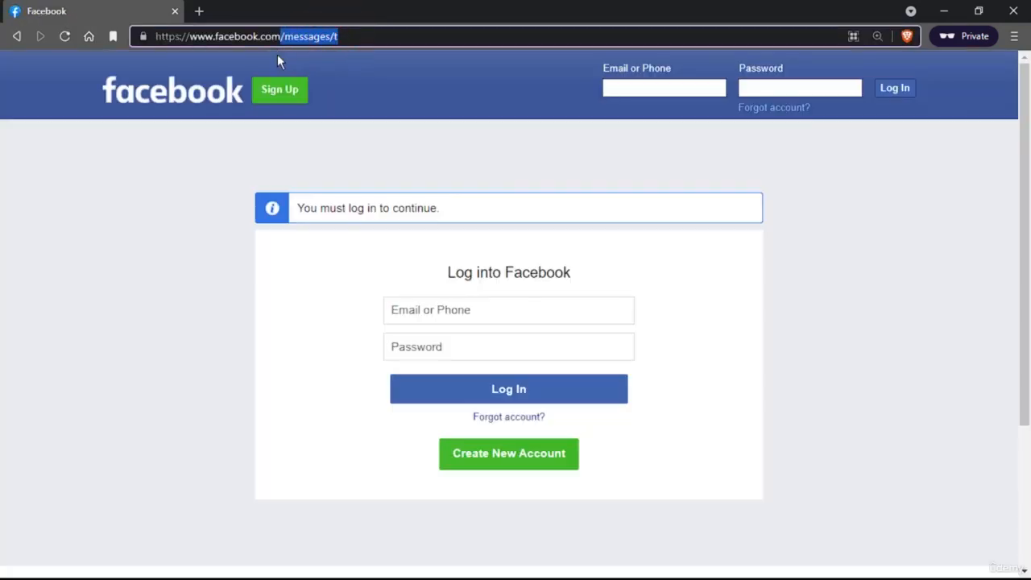
pyautogui.press('BackSpace')
pyautogui.press('Return')
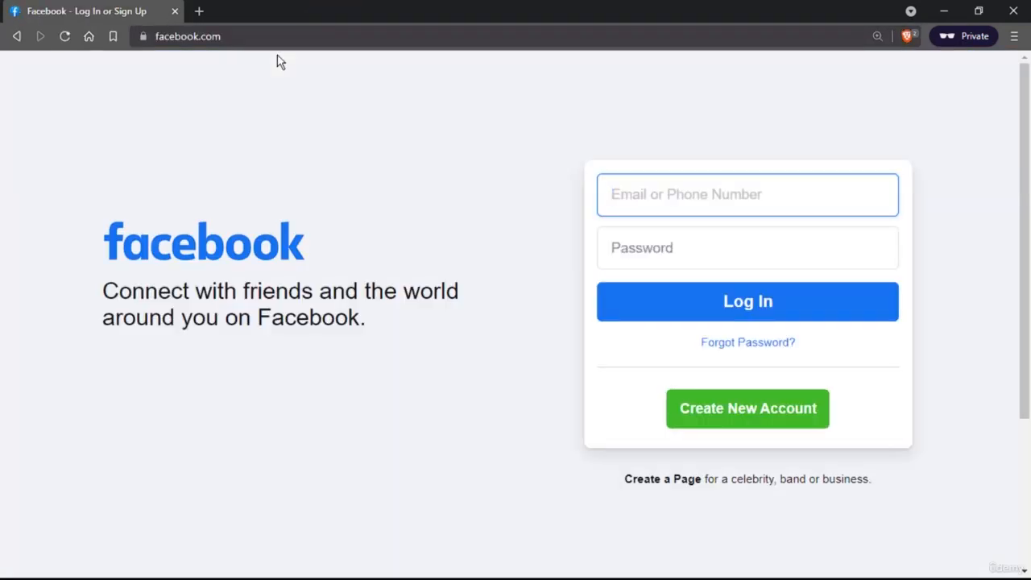
# - Search 'nike facebook' and open Nike's Facebook page
pyautogui.click(359, 40)
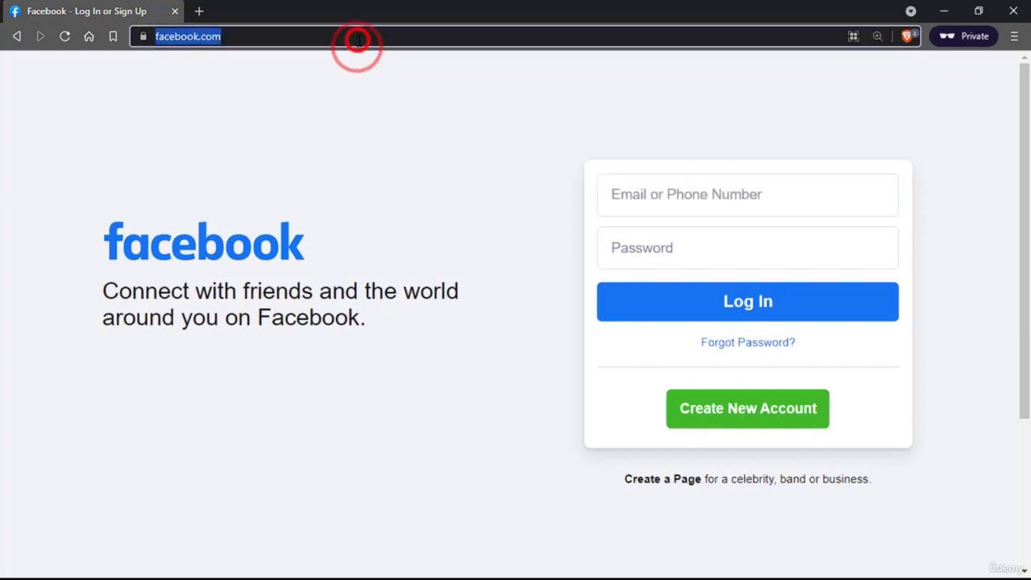
pyautogui.write('nike facen')
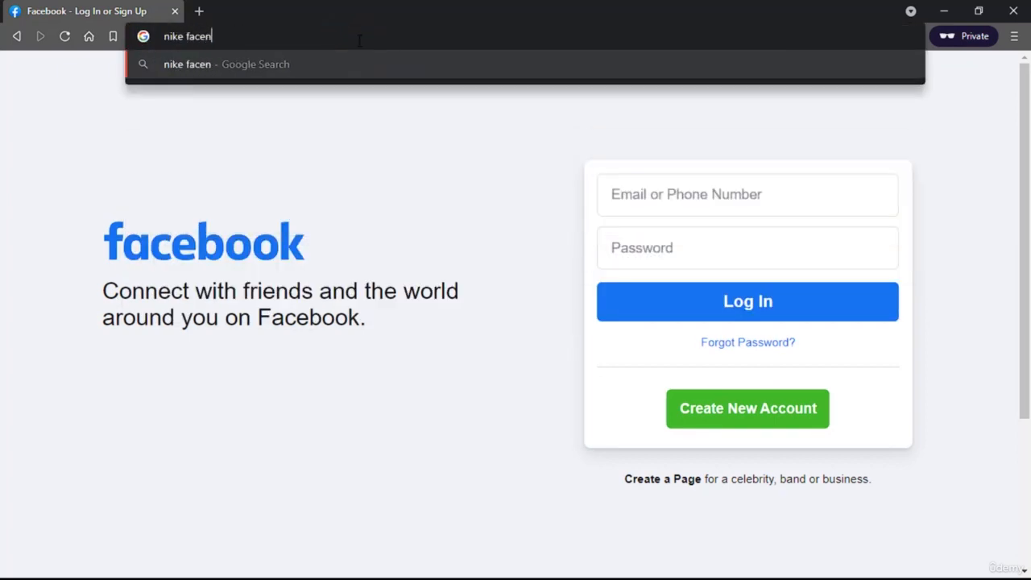
pyautogui.press('BackSpace')
pyautogui.write('book')
pyautogui.press('Return')
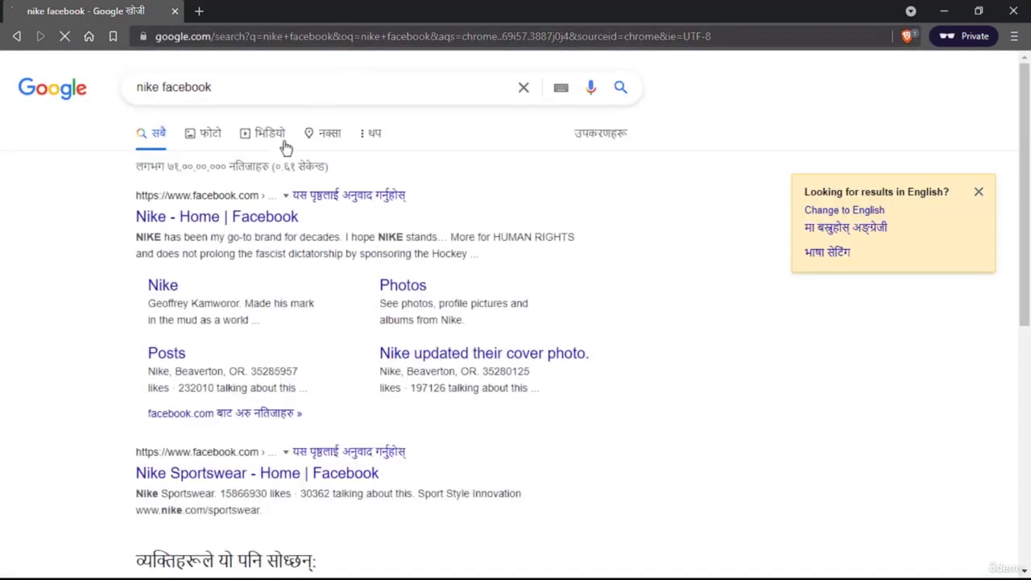
pyautogui.click(228, 224)
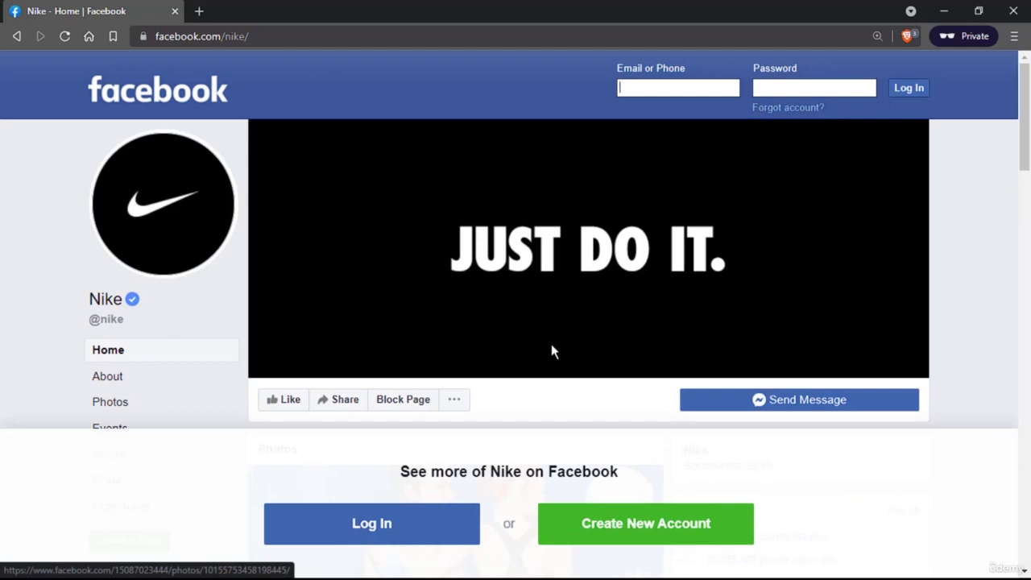
# - Search 'adidas facebook' and open adidas's Facebook page
pyautogui.click(277, 37)
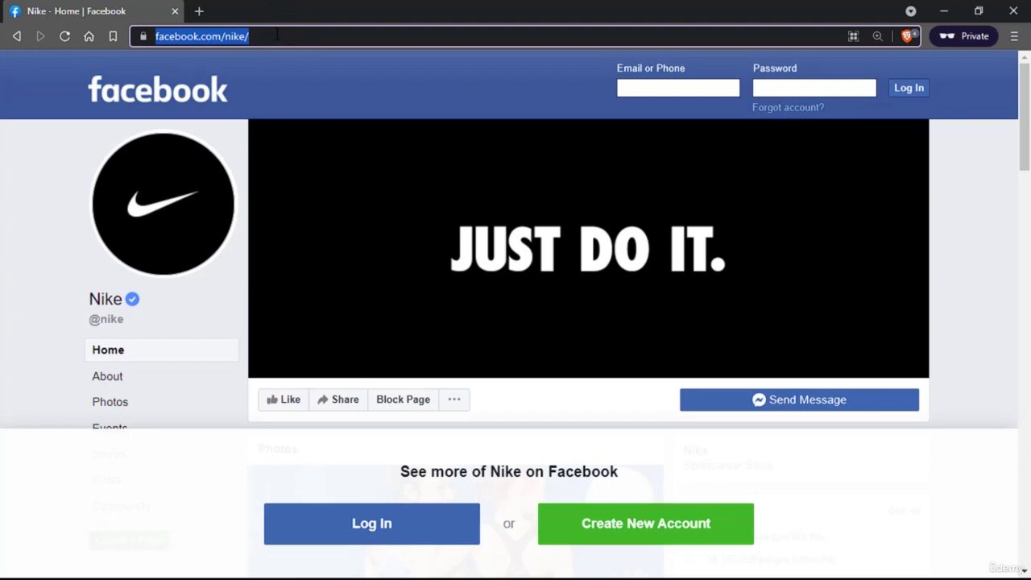
pyautogui.write('adida')
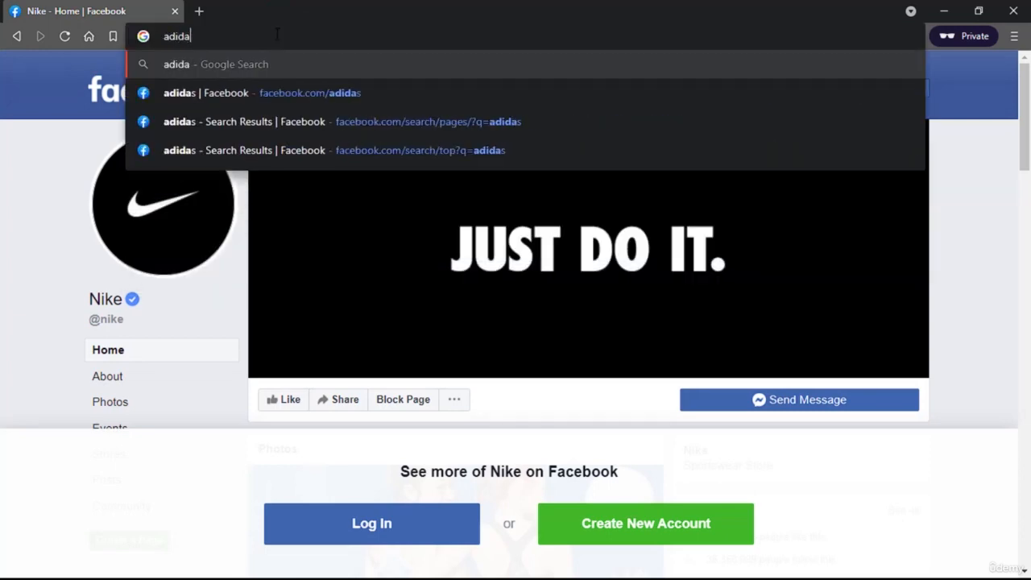
pyautogui.write('s facebook')
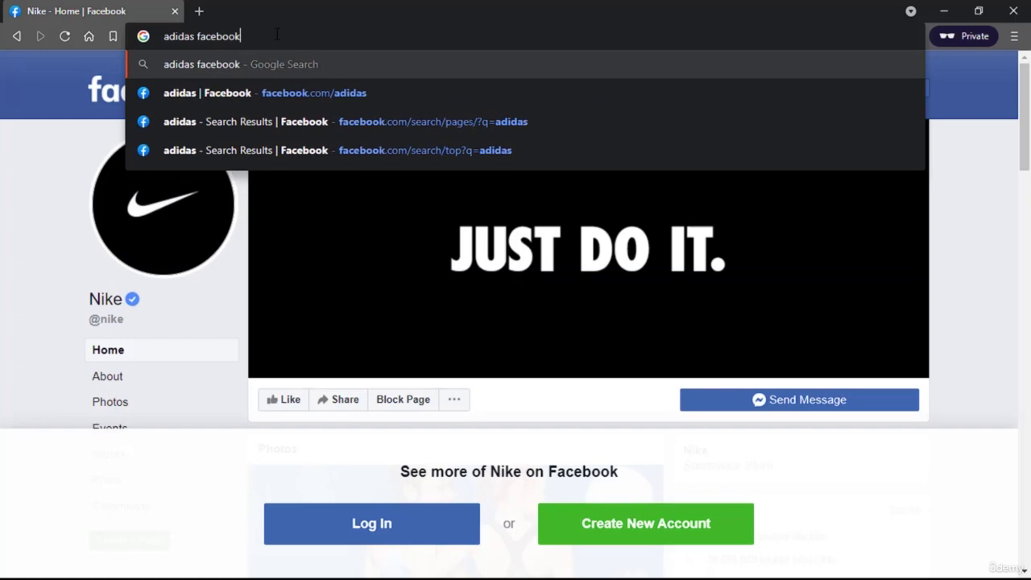
pyautogui.press('Return')
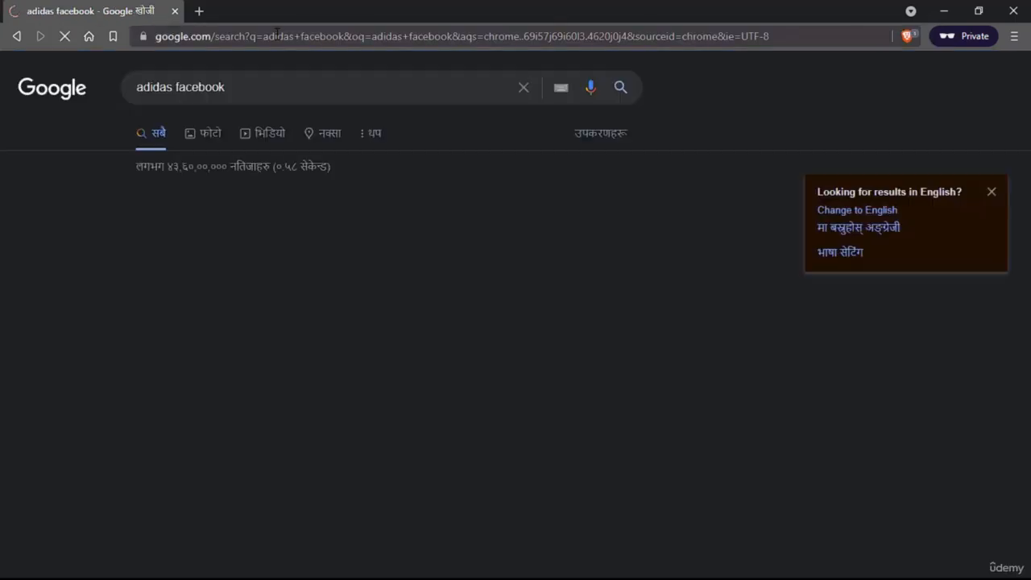
pyautogui.click(242, 222)
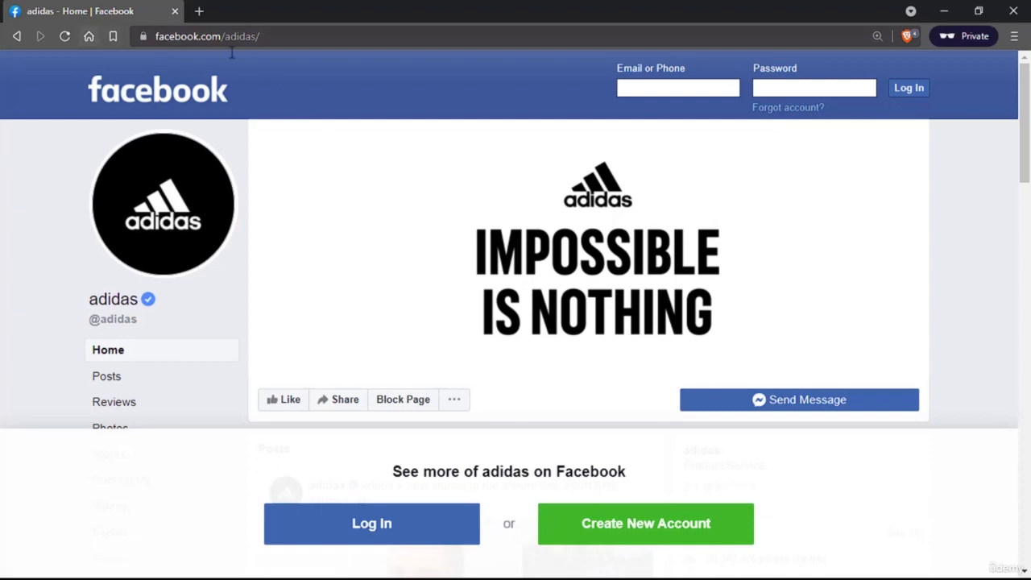
# - Search 'microsoft facebook' and open Microsoft's Facebook page
pyautogui.click(203, 33)
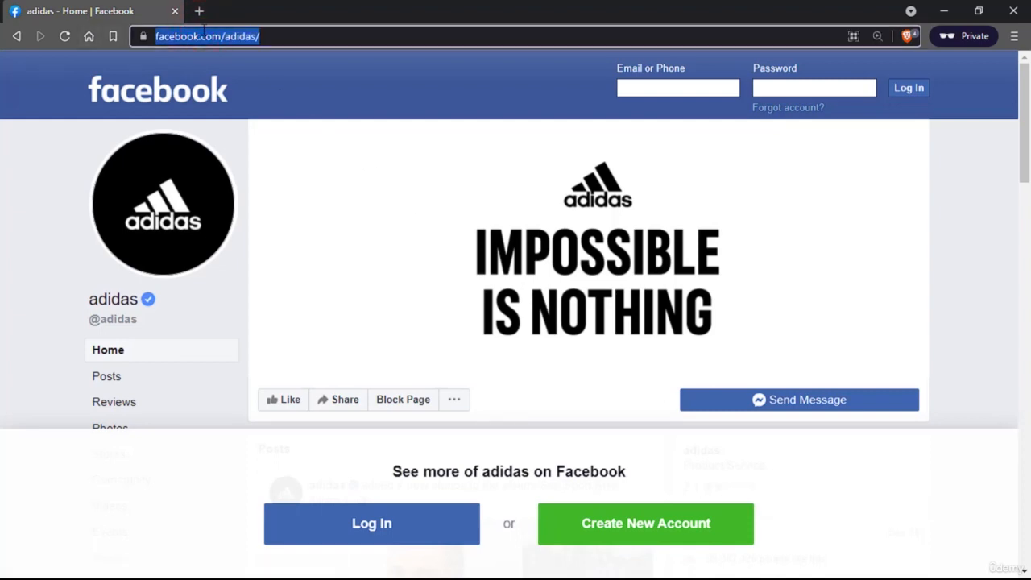
pyautogui.write('microsoft')
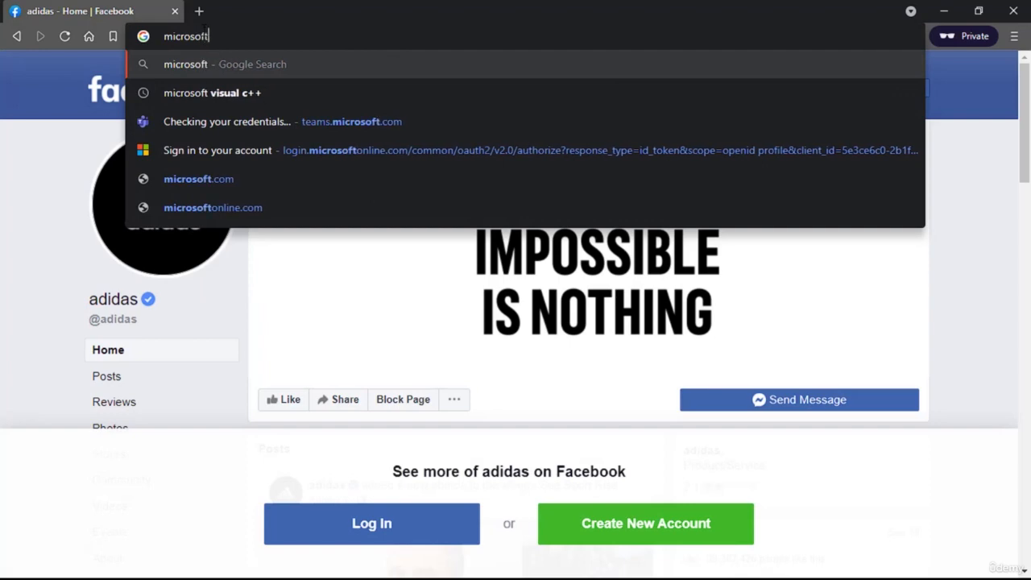
pyautogui.press('Return')
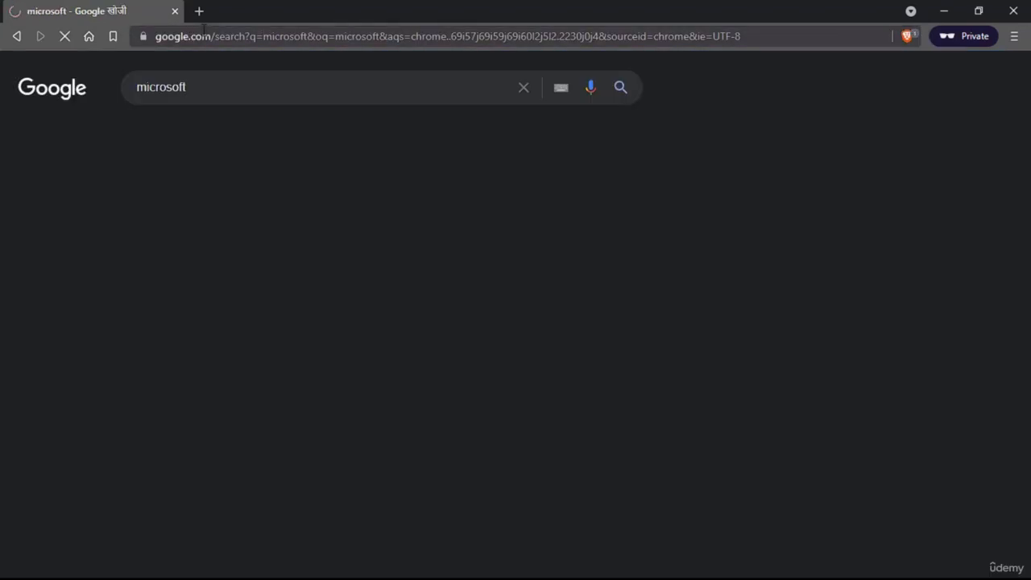
pyautogui.click(241, 95)
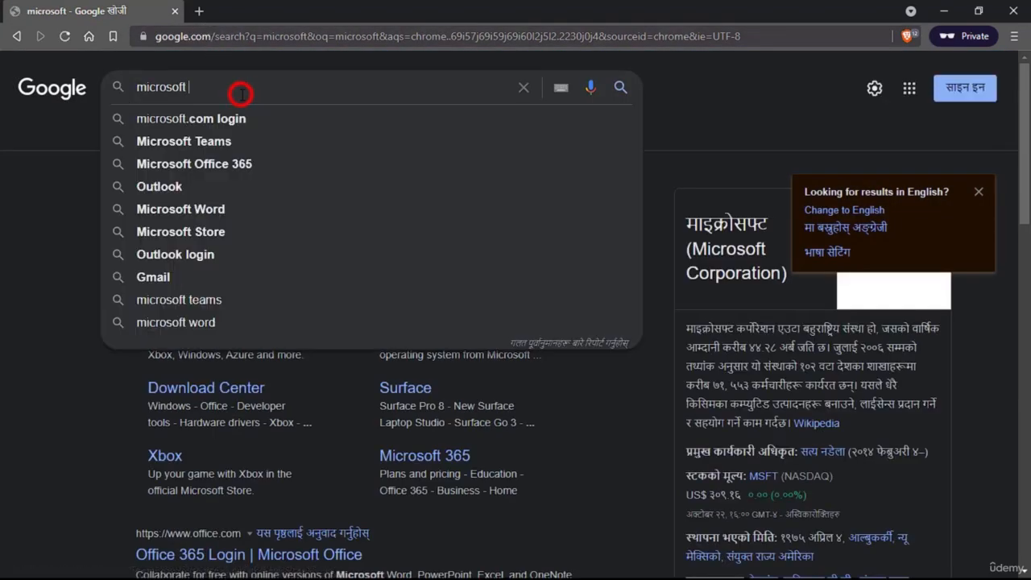
pyautogui.write('facebook')
pyautogui.press('Return')
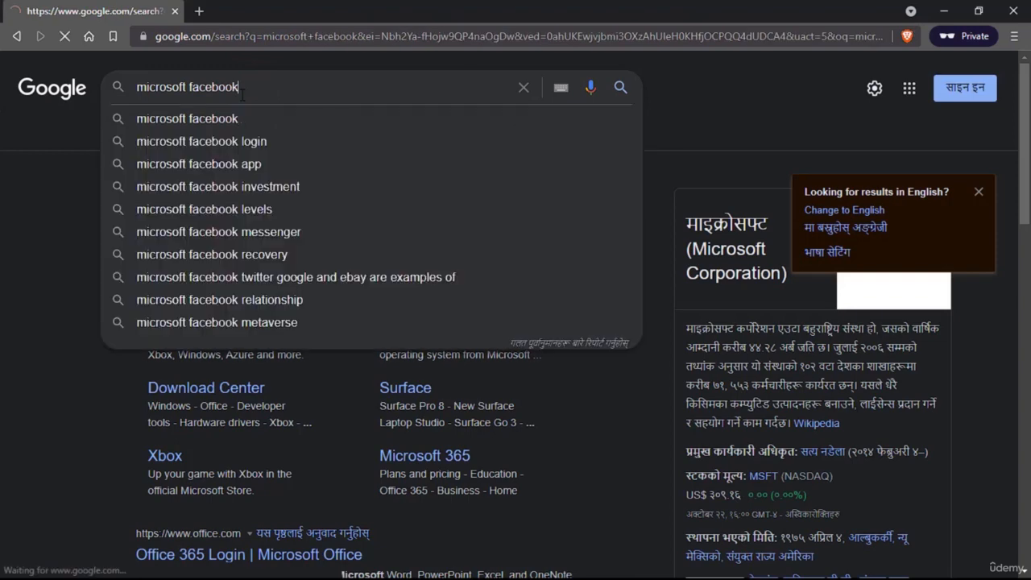
pyautogui.click(251, 211)
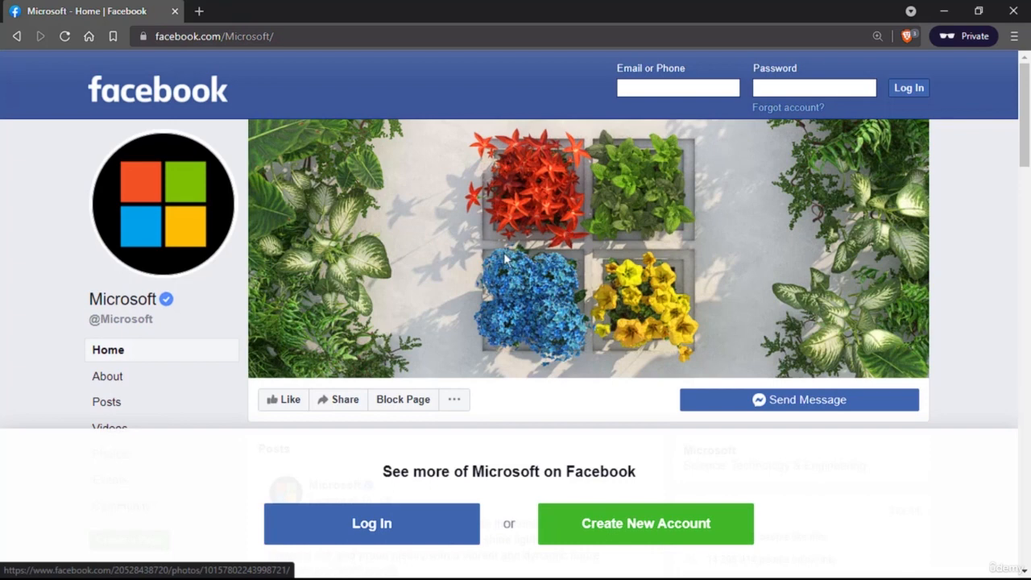
# - Edit the address to facebook.com/apple/ to load Apple's page
pyautogui.click(278, 36)
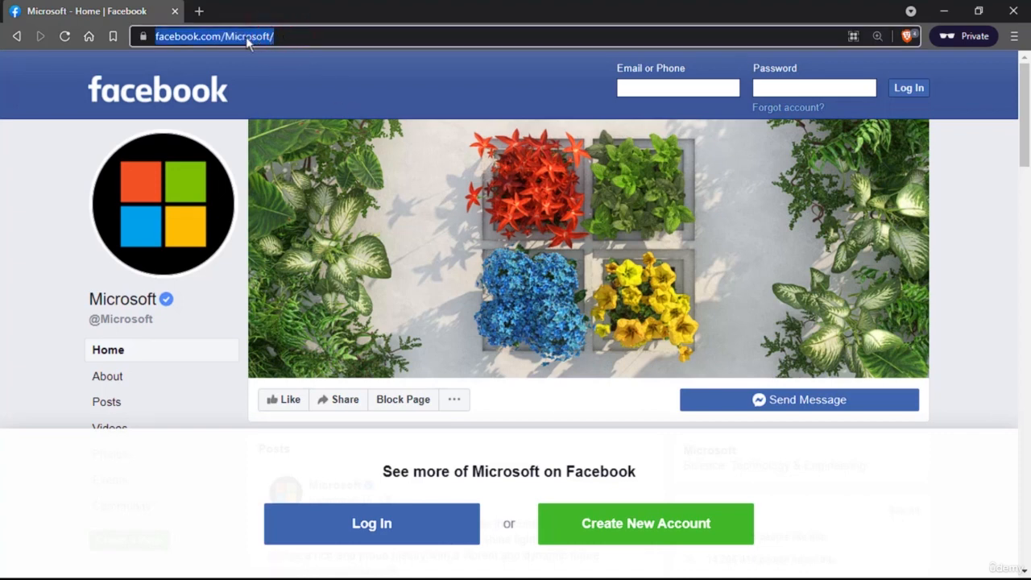
pyautogui.click(242, 36)
pyautogui.doubleClick(291, 36)
pyautogui.write('ap')
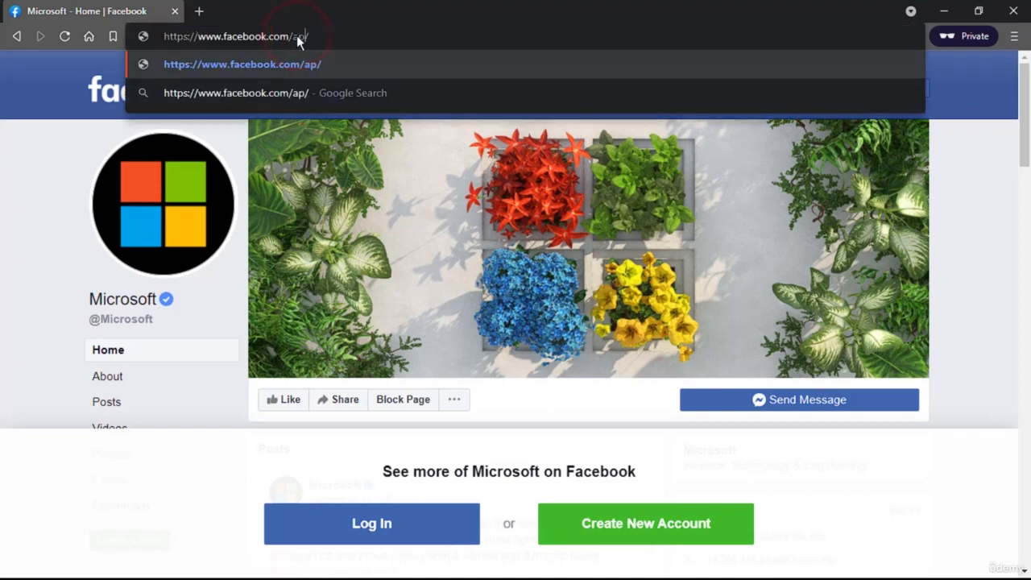
pyautogui.write('ple')
pyautogui.press('Return')
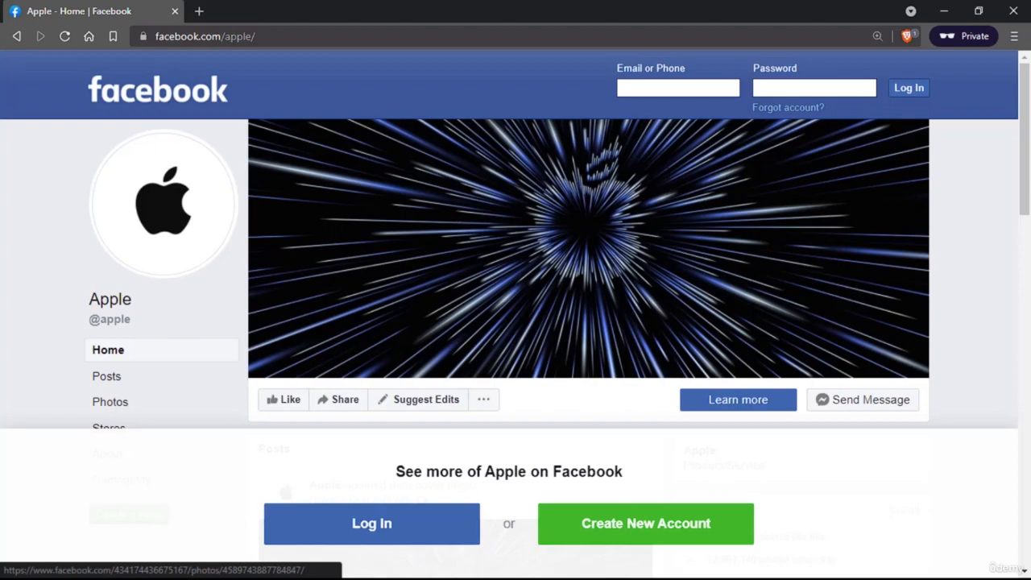
# - Close the private Brave window to return to the Canva cover
pyautogui.click(1014, 11)
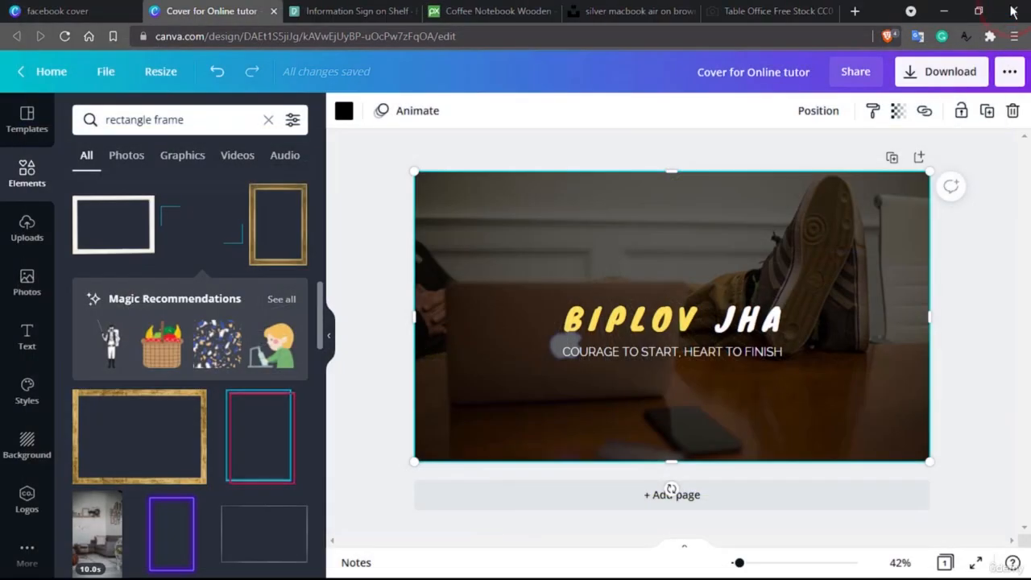